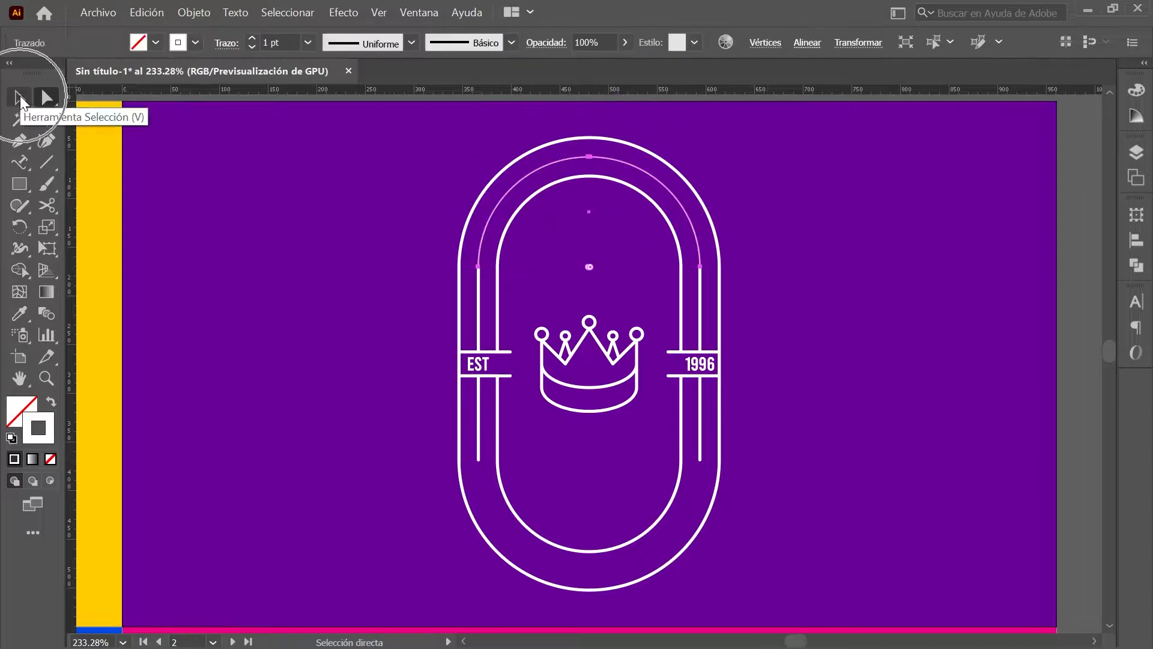
Step: Cut the emblem arc, mirror a copy downward, and place a person's full name along the top arc
left_click(121, 417)
left_click(1136, 215)
left_click(589, 157)
type("MARÍA RODRÍGUEZ")
double_click(20, 162)
left_click(227, 247)
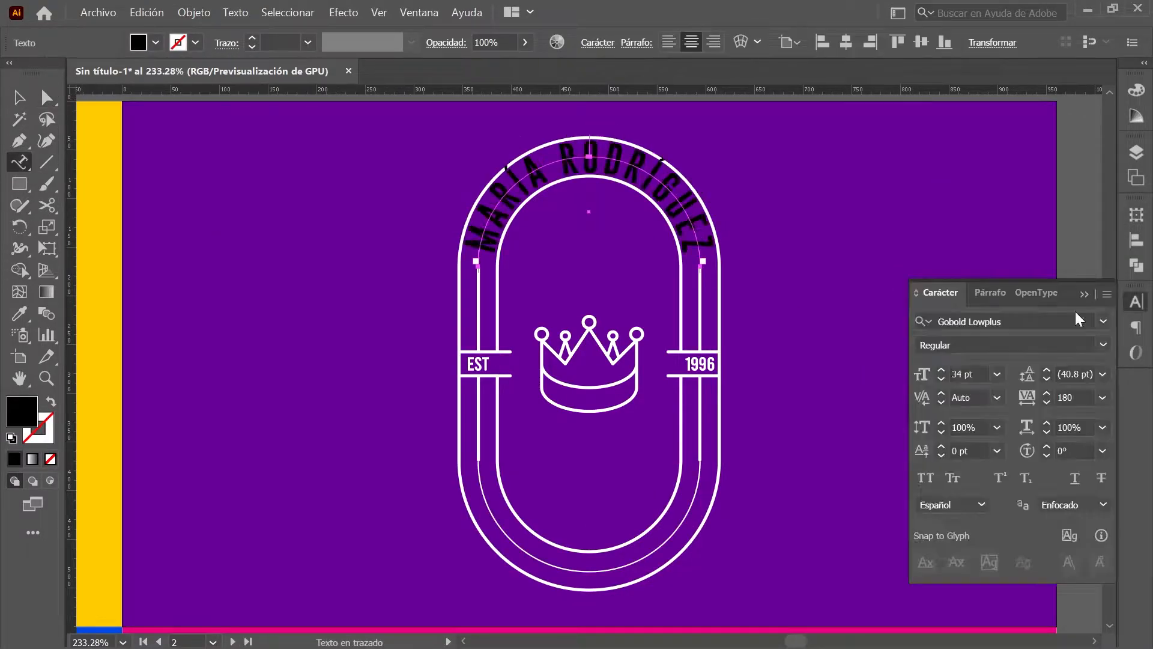
Step: Add centred MODELAJE text along the bottom arc and make the name text white
left_click(1137, 90)
left_click(937, 204)
type("MODELAJE")
double_click(19, 162)
left_click(227, 247)
left_click(1137, 90)
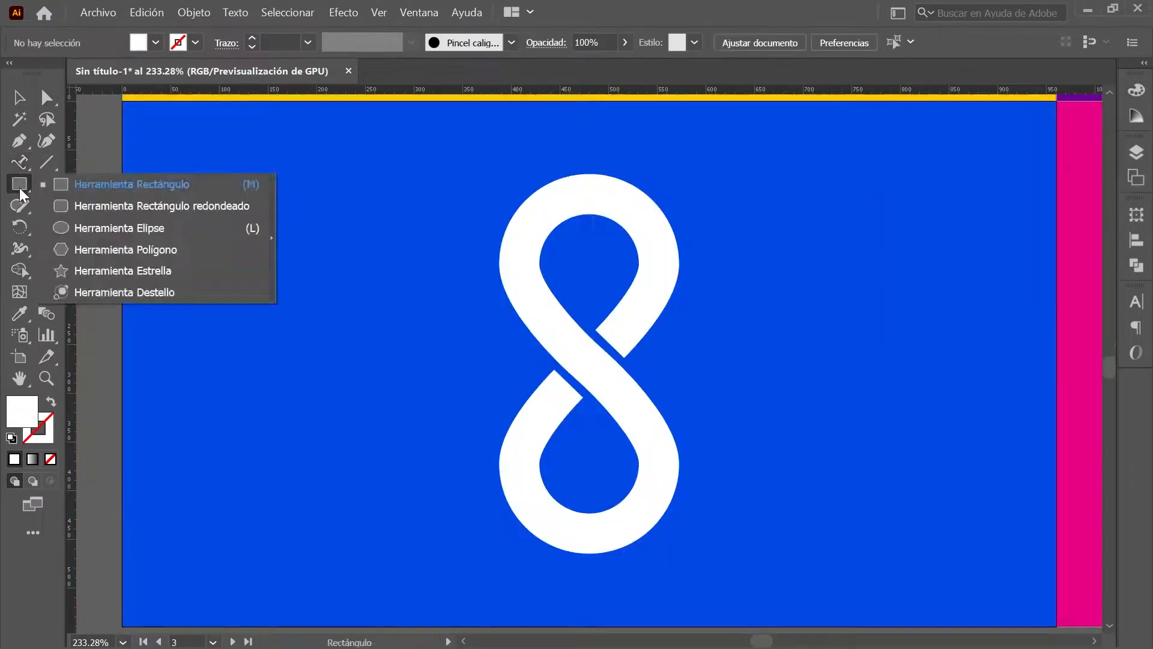
Step: On the blue artboard, cut and reflect the figure-8 path, then run a recoloured full name along it
left_click(19, 140)
left_click(46, 205)
left_click(610, 344)
left_click(20, 227)
left_click(171, 249)
left_click(589, 364, "alt")
left_click(142, 375)
left_click(24, 167)
type("OSCAR ORFEO OCHOA OTERO")
left_click(1137, 90)
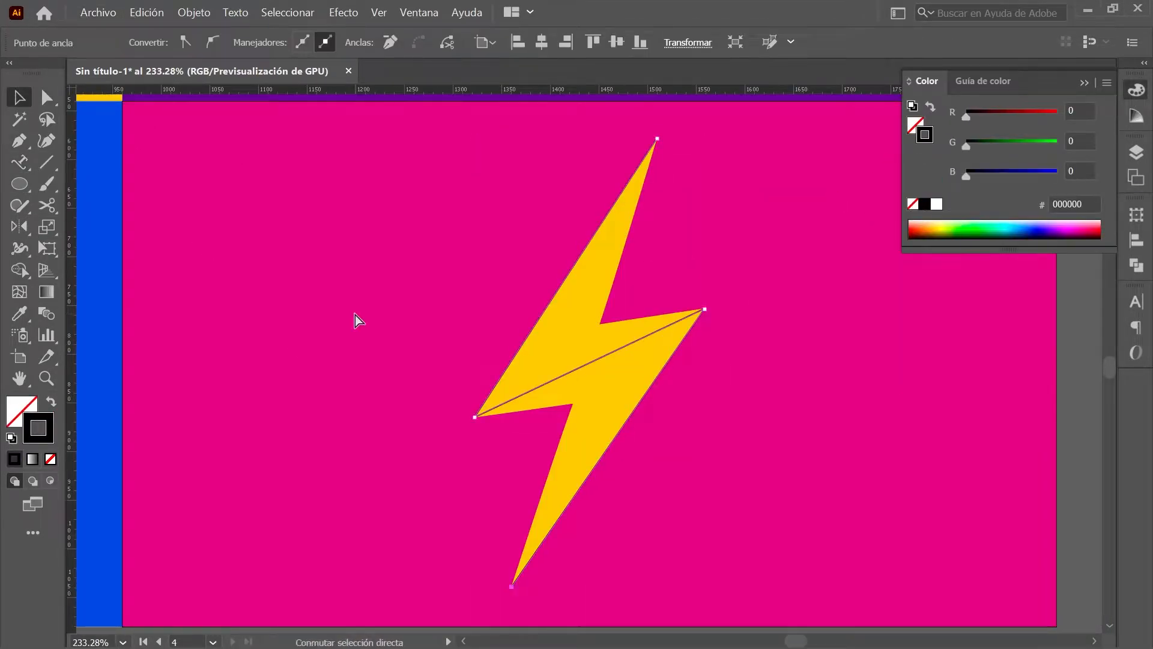
Step: Scale the lightning-bolt path to 30 and rotate its middle segment -17°
double_click(47, 227)
type("30")
left_click(334, 517)
double_click(19, 226)
type("-17")
left_click(278, 282)
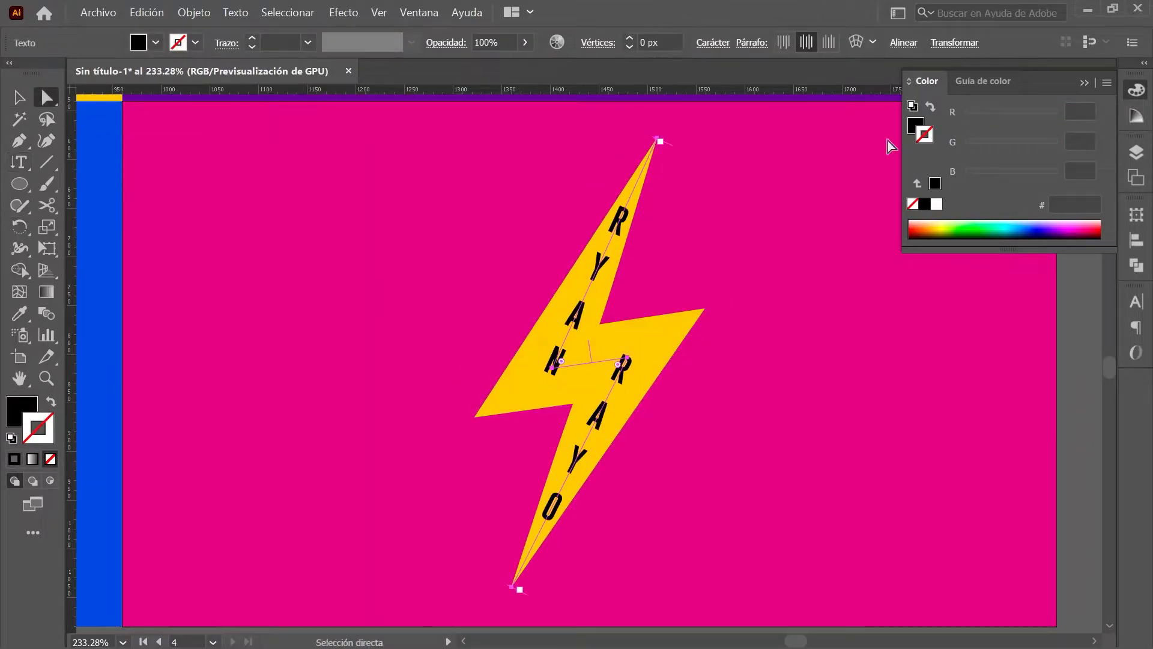
Step: Colour the bolt's name text pink, deselect it, and fit all four artboards in view
left_click(1137, 304)
left_click(1075, 315)
key("ctrl+alt+0")
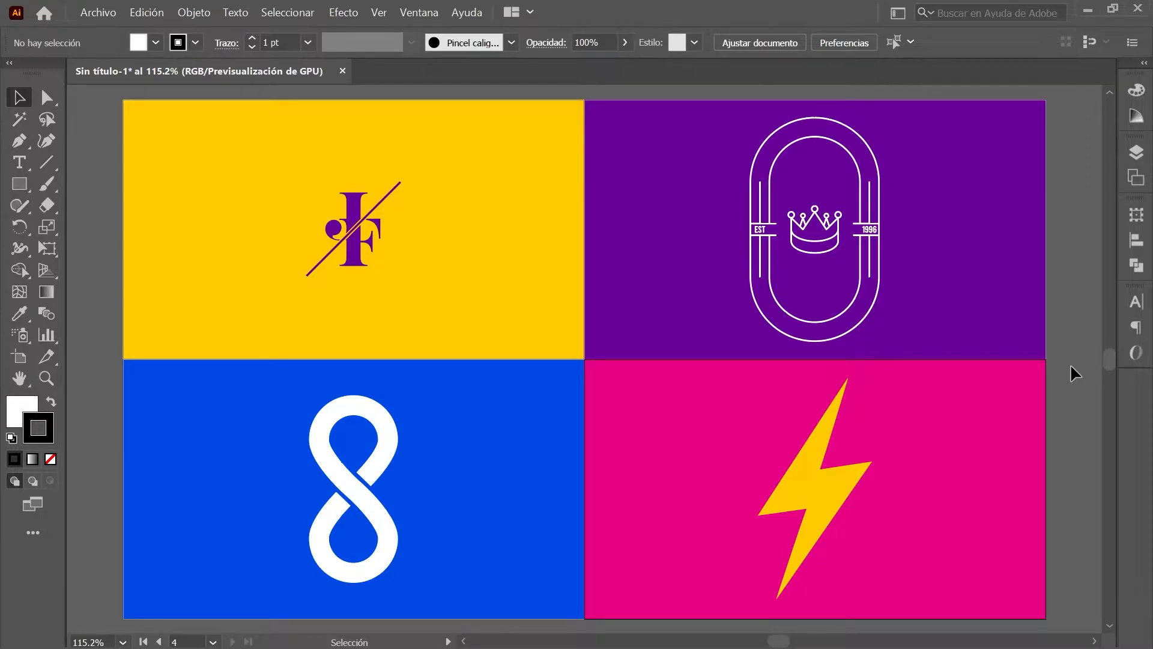
Step: Show the rulers and set the ruler origin at the yellow artboard's top-left corner
key("ctrl+r")
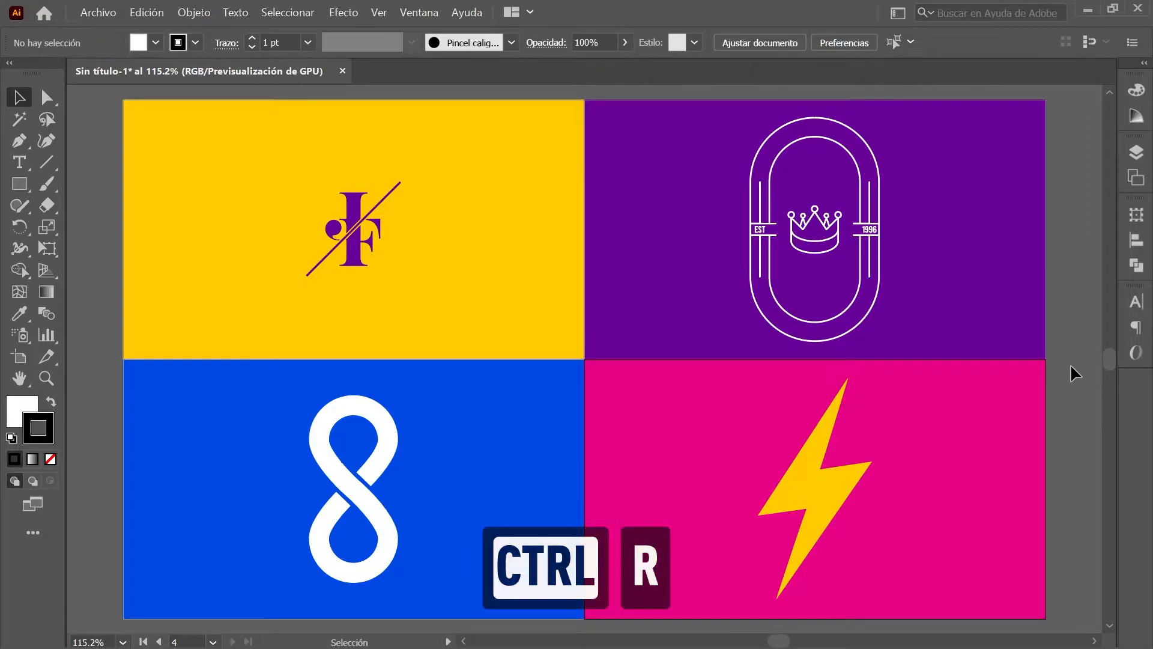
key("ctrl+r")
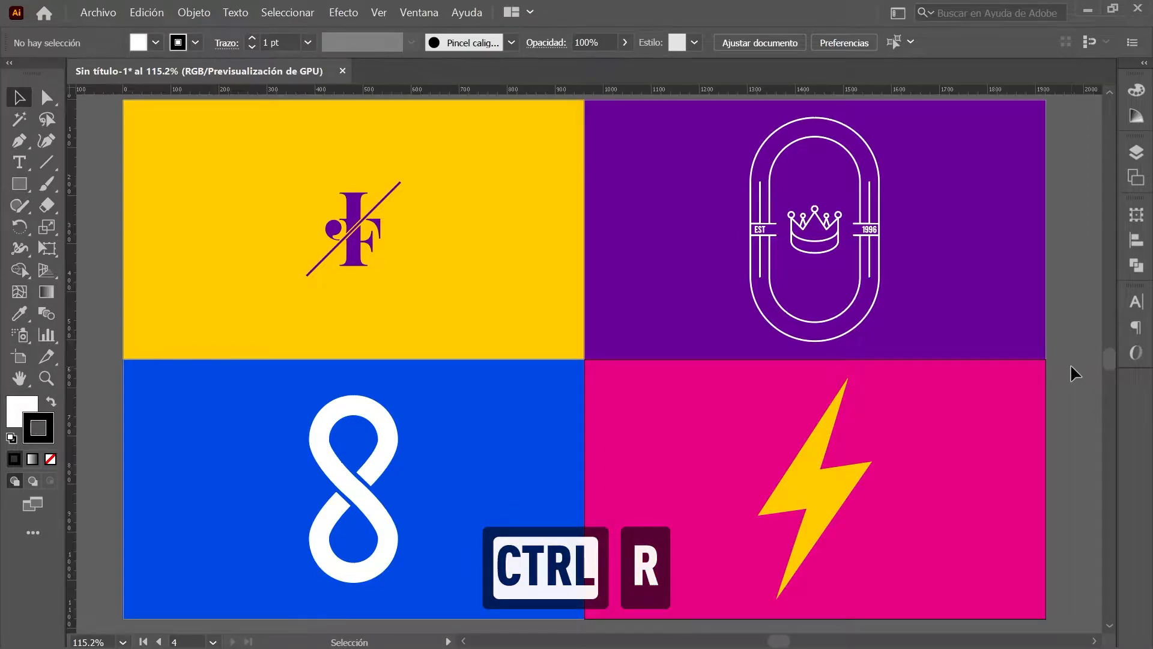
key("space")
left_click_drag(123, 100, 344, 246)
scroll(332, 243, "up", 5)
key("space")
left_click_drag(456, 250, 297, 232)
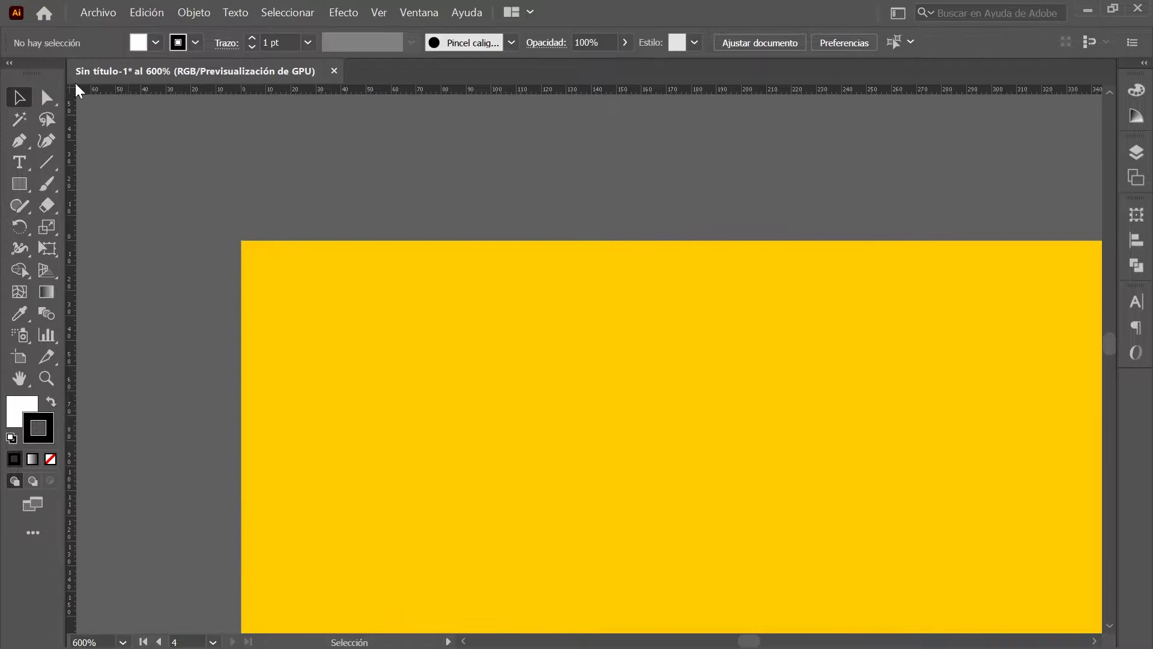
left_click(72, 89)
left_click_drag(71, 94, 241, 239)
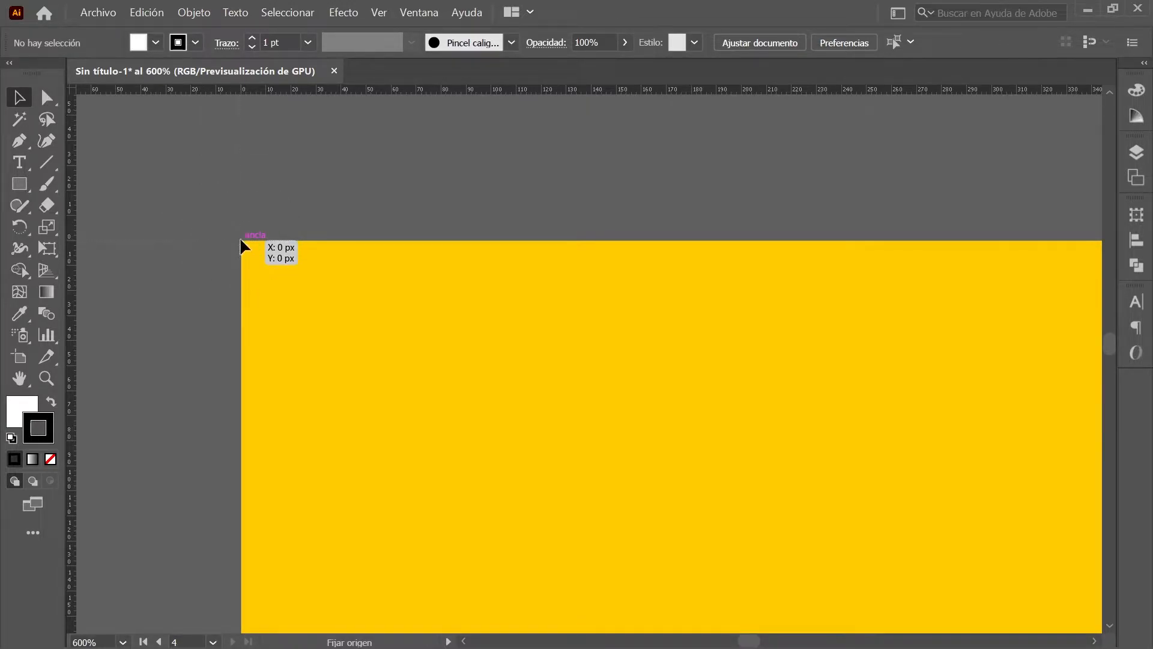
Step: Fit Artboard 1 in the window and make Capa 3 the working layer
left_click(1135, 179)
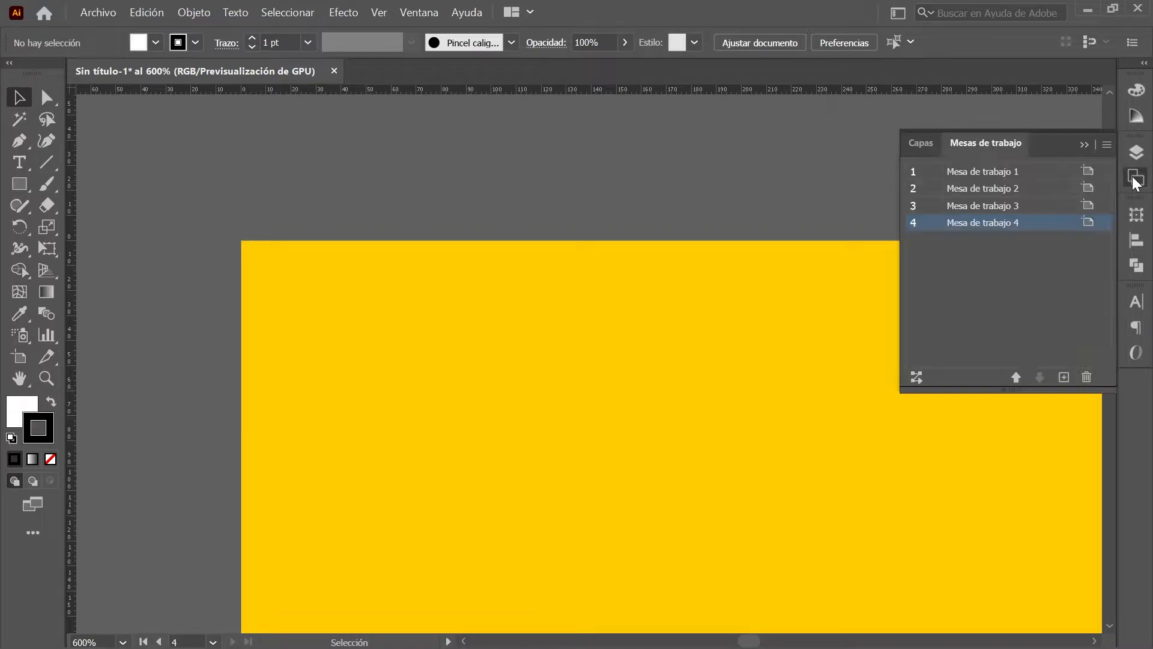
double_click(1051, 175)
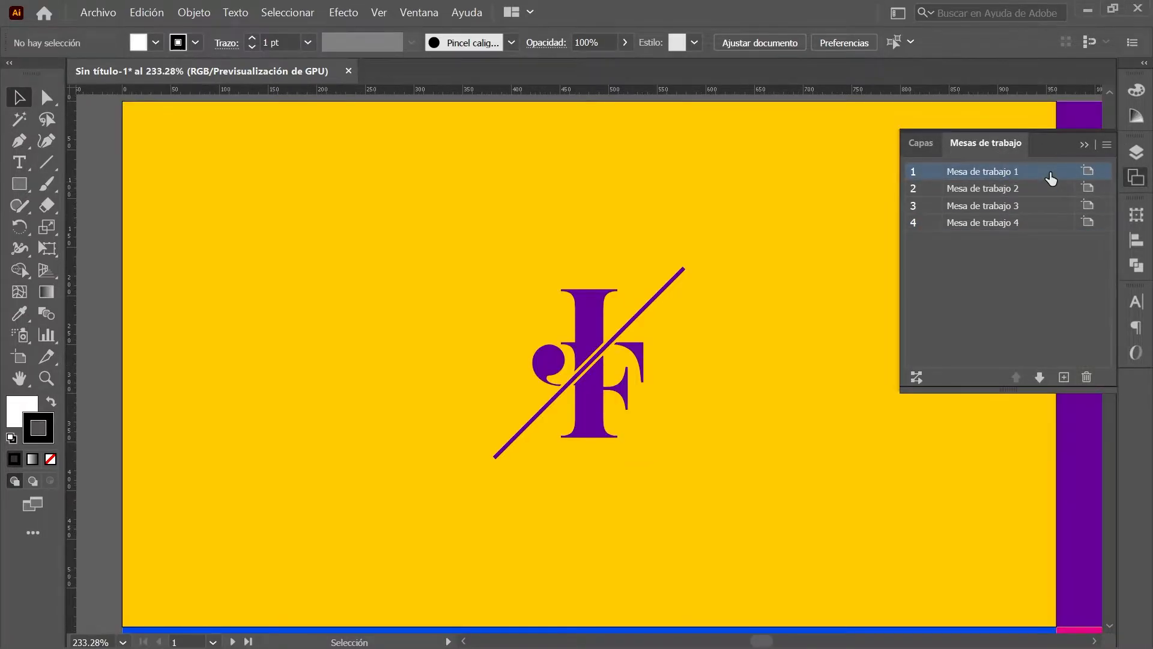
left_click(1136, 153)
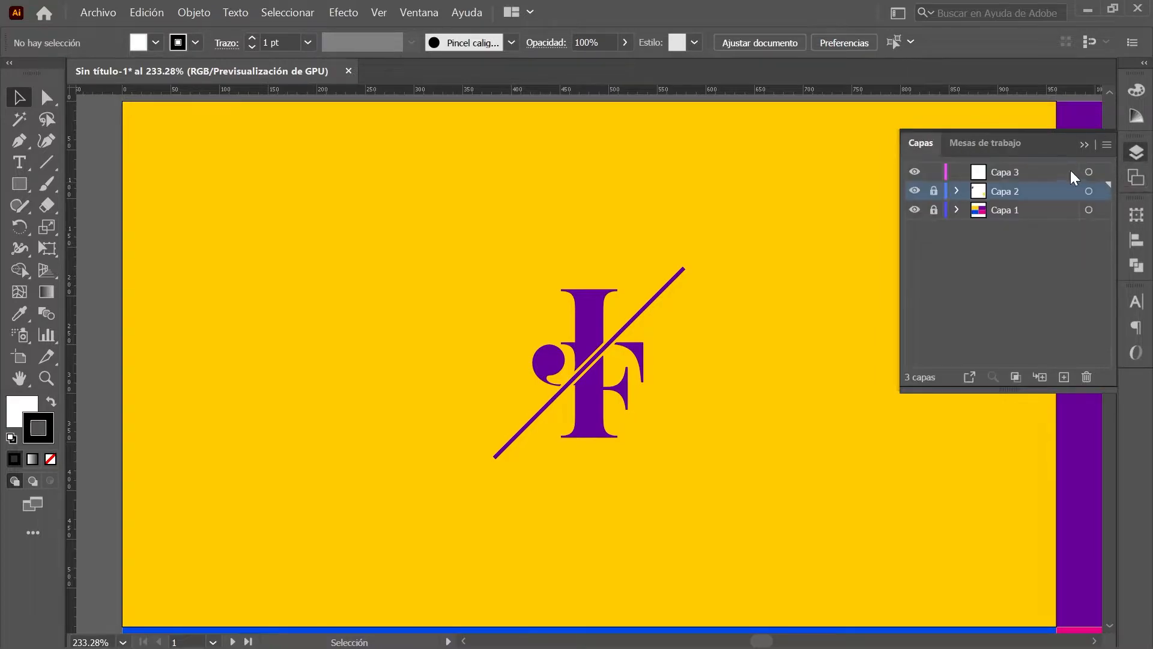
left_click(1065, 171)
left_click(1135, 153)
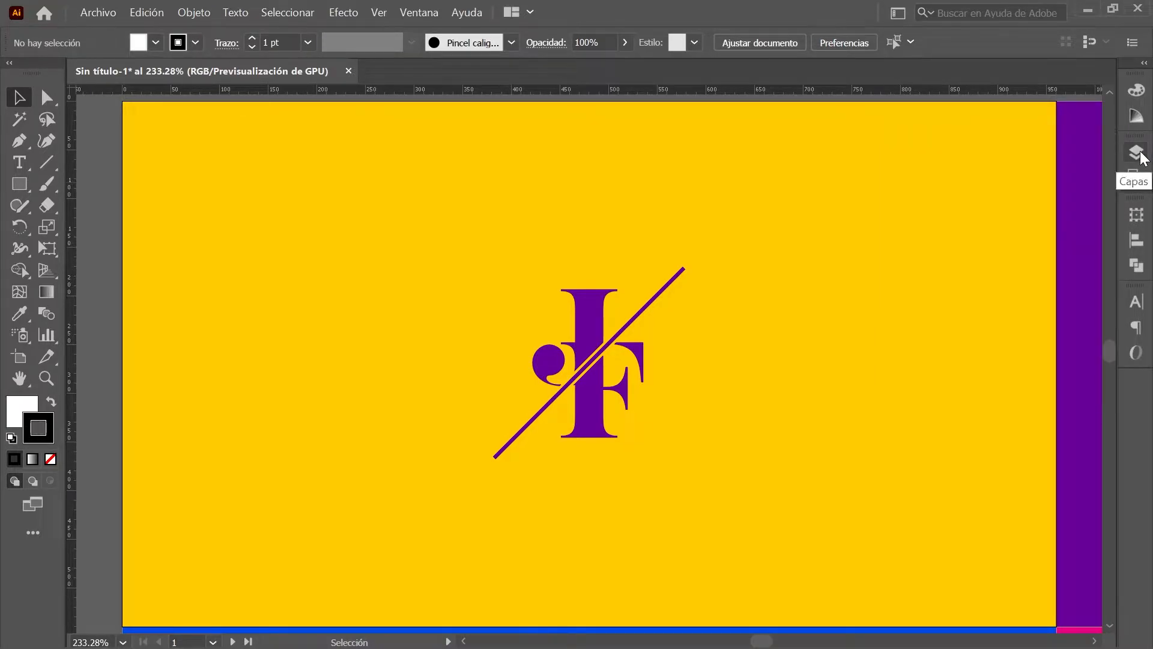
Step: Create a circle about 349 px wide with the Ellipse tool
left_click_drag(35, 184, 124, 227)
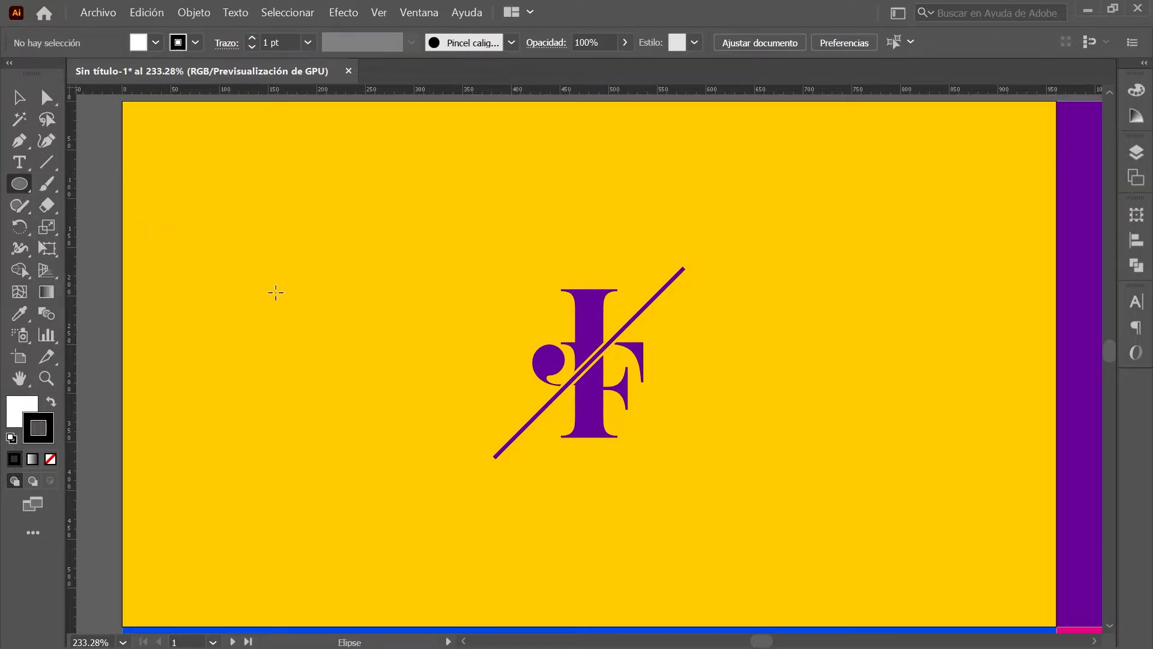
key("ctrl")
left_click(276, 293)
type("34")
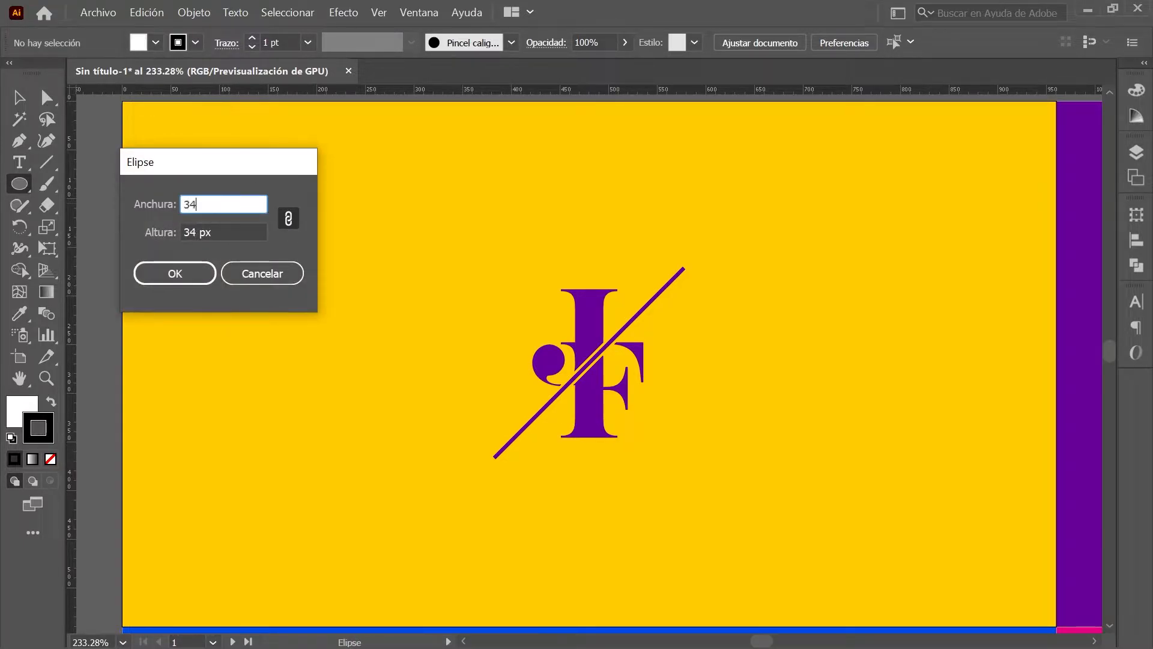
left_click(175, 274)
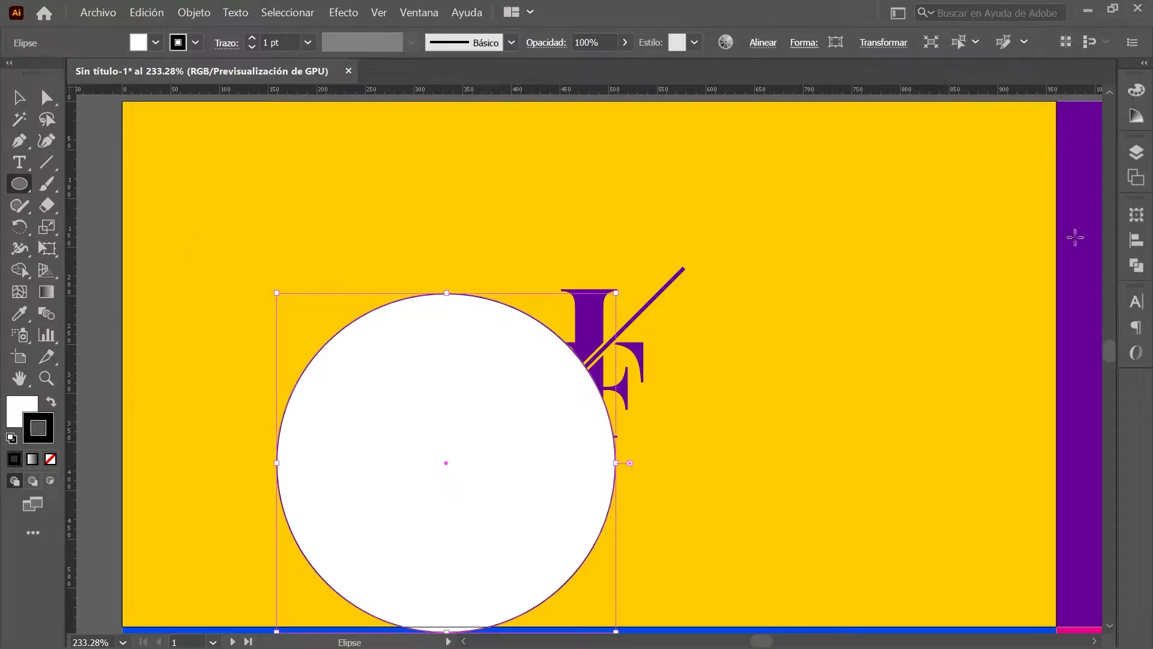
Step: Align the circle to the artboard, centring it horizontally and vertically
left_click(1136, 241)
left_click(1088, 362)
left_click(1080, 418)
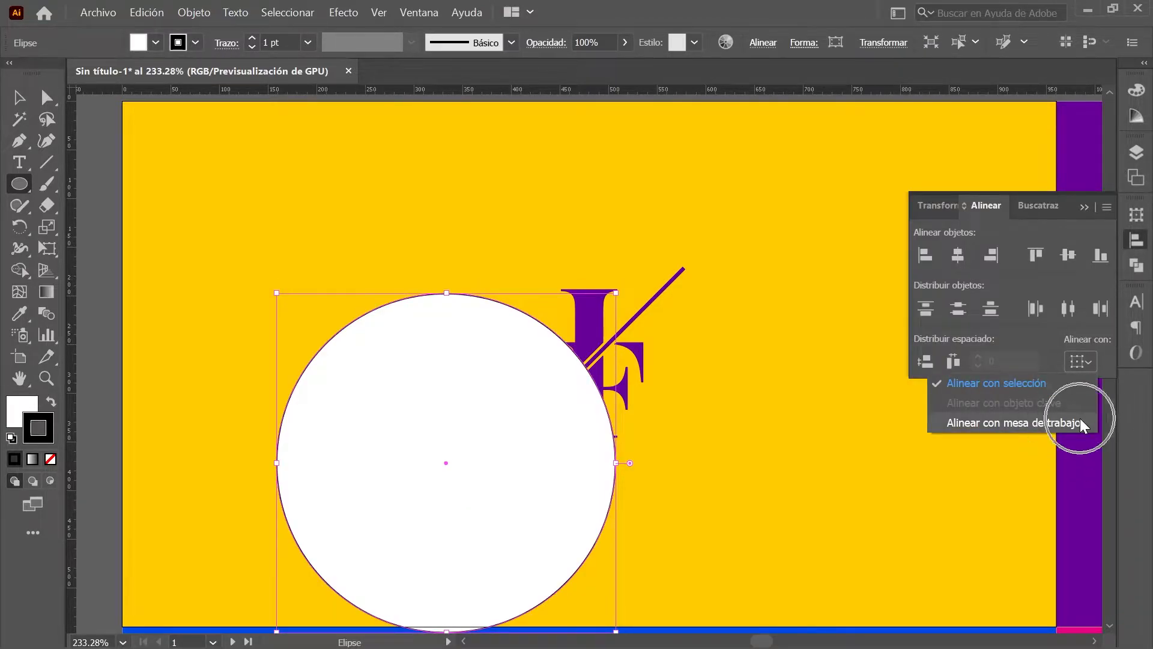
left_click(960, 253)
left_click(1076, 256)
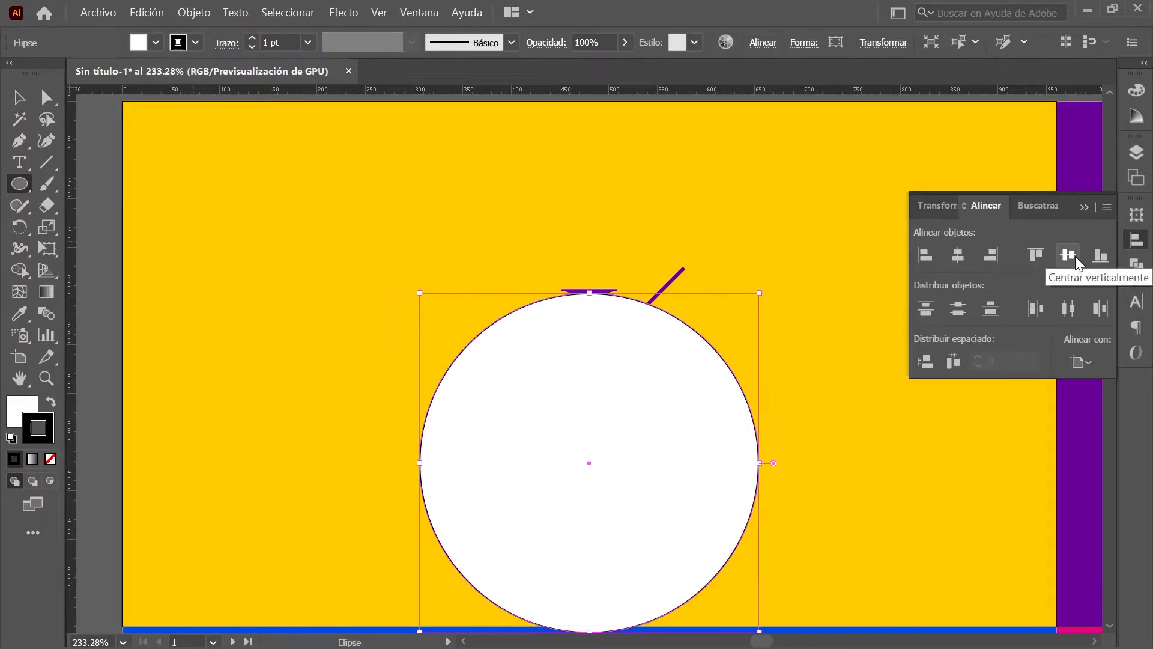
left_click(1136, 240)
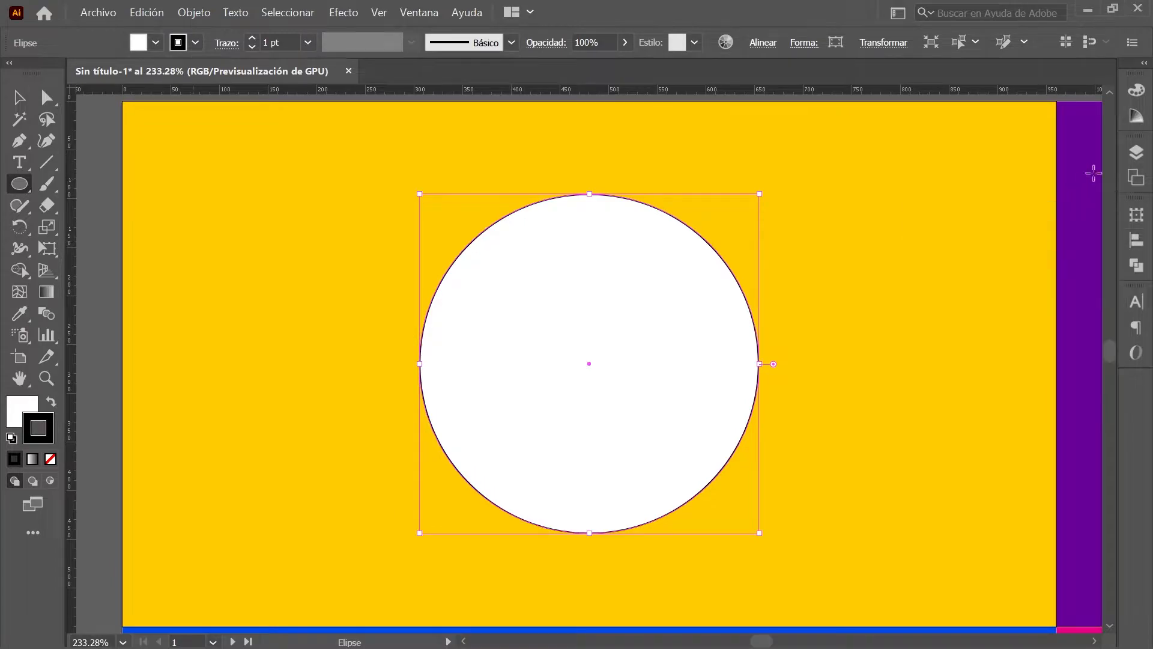
left_click(1136, 91)
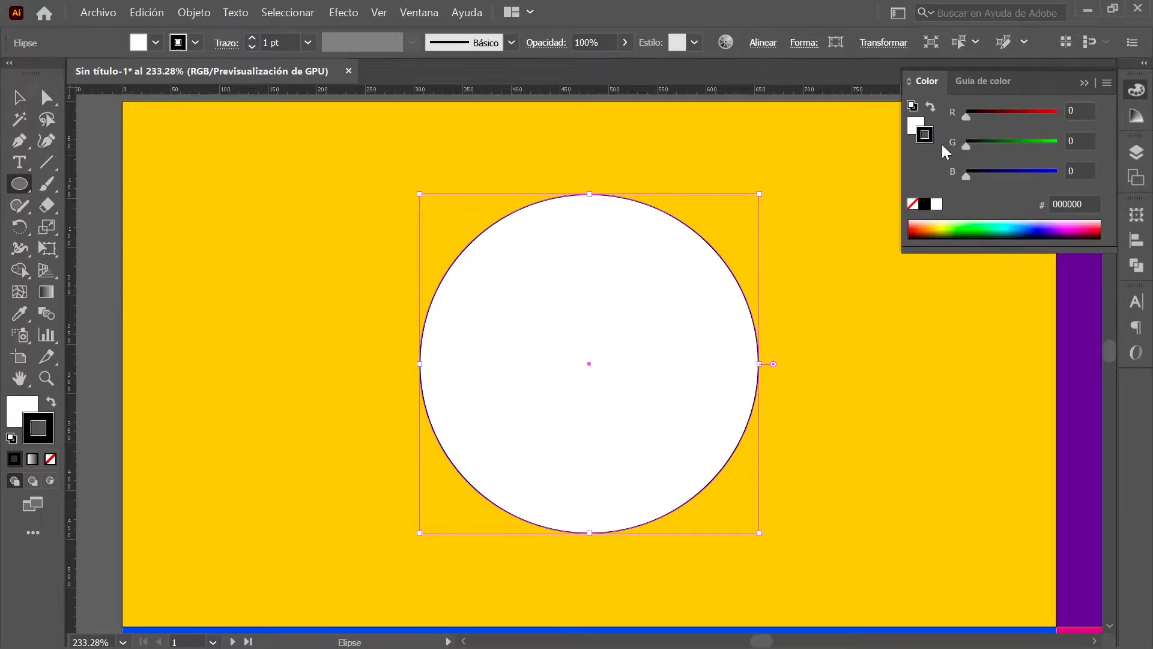
Step: Set the circle's fill to None and its stroke to black
left_click(915, 123)
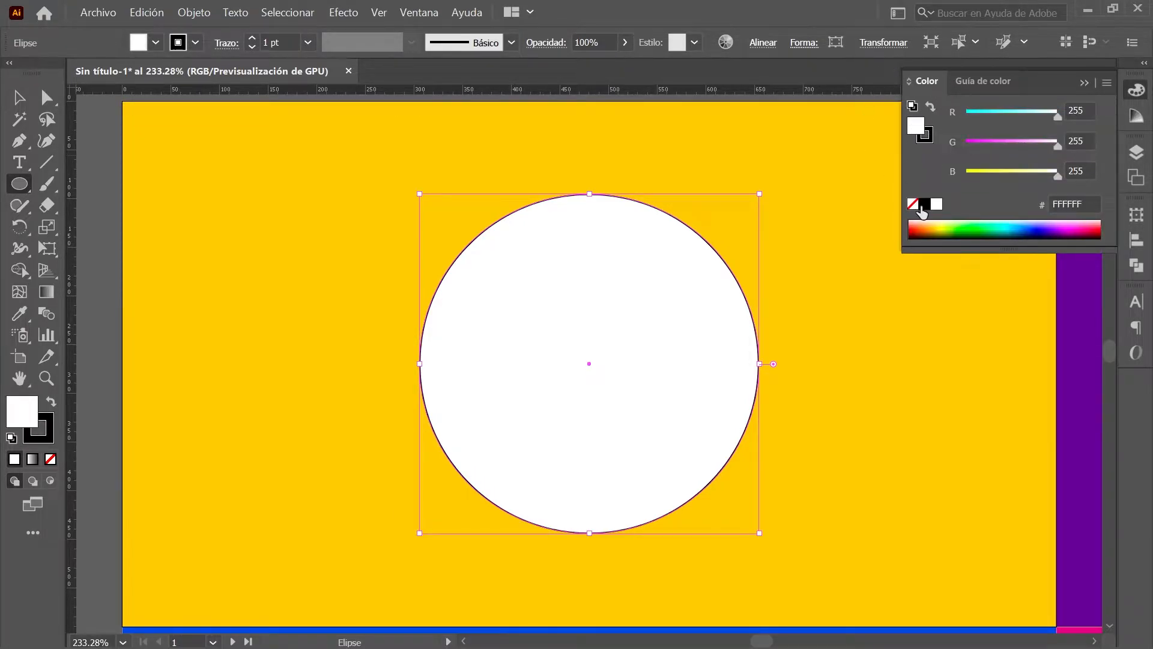
left_click(913, 207)
left_click(928, 134)
left_click(926, 208)
Step: Cut the circle with Scissors at its left and right points, then deselect everything
left_click_drag(46, 205, 147, 226)
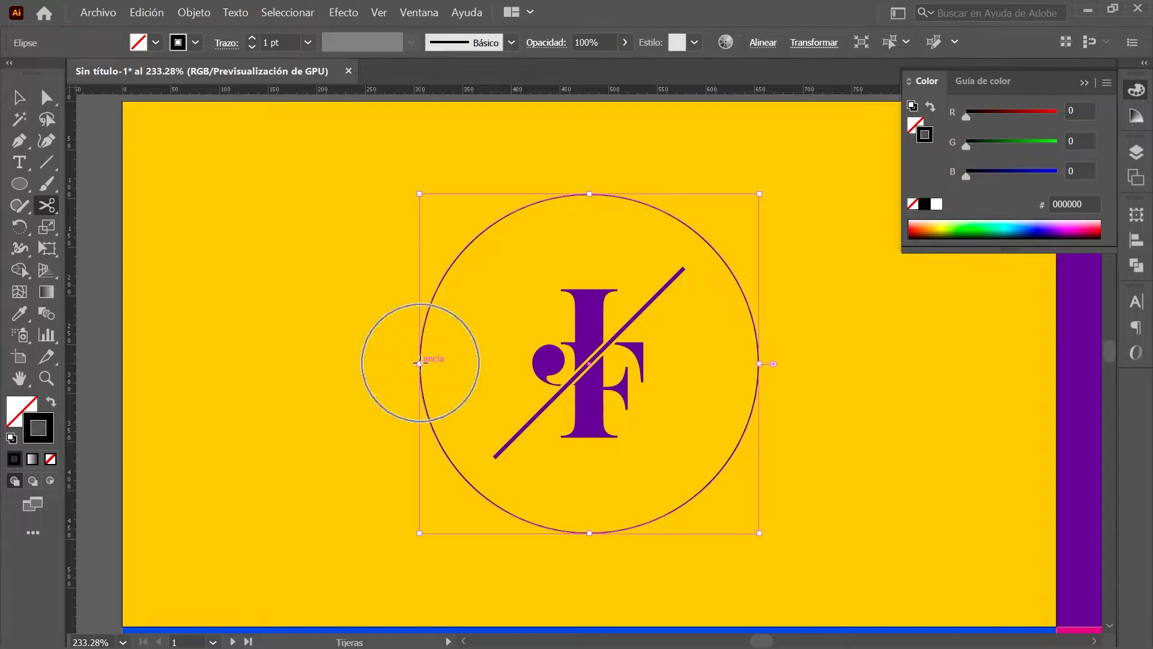
left_click(419, 363)
left_click(758, 364)
key("v")
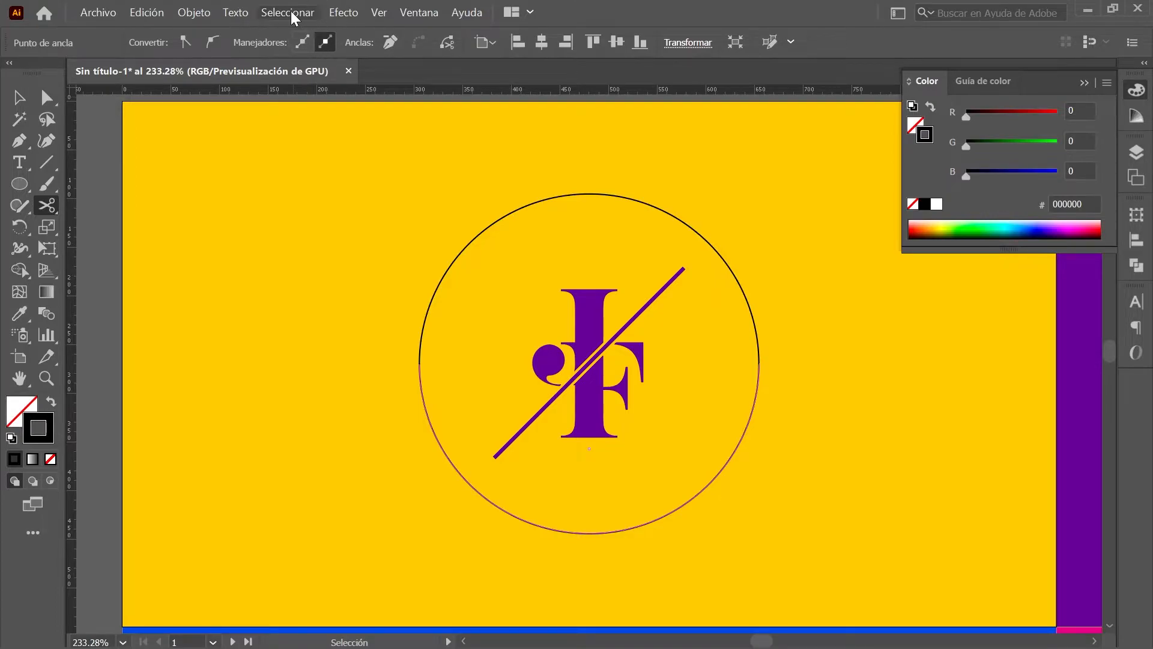
left_click(291, 11)
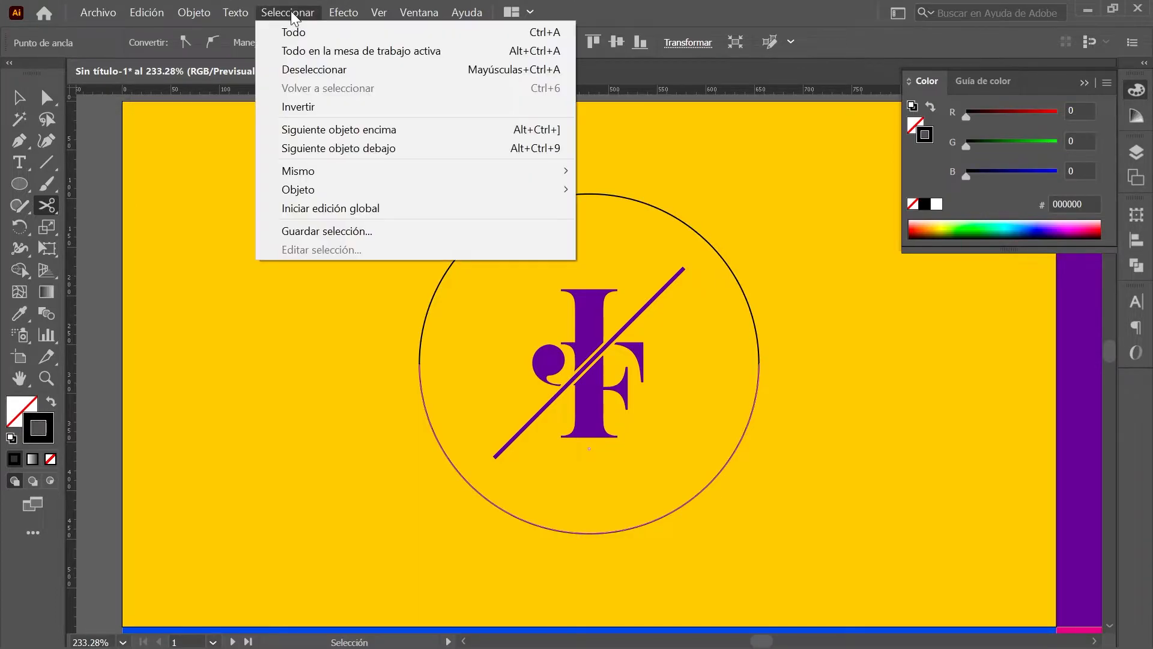
left_click(366, 70)
Step: Start Type on a Path text on the circle's top edge
left_click(18, 163)
left_click(188, 204)
left_click(592, 192)
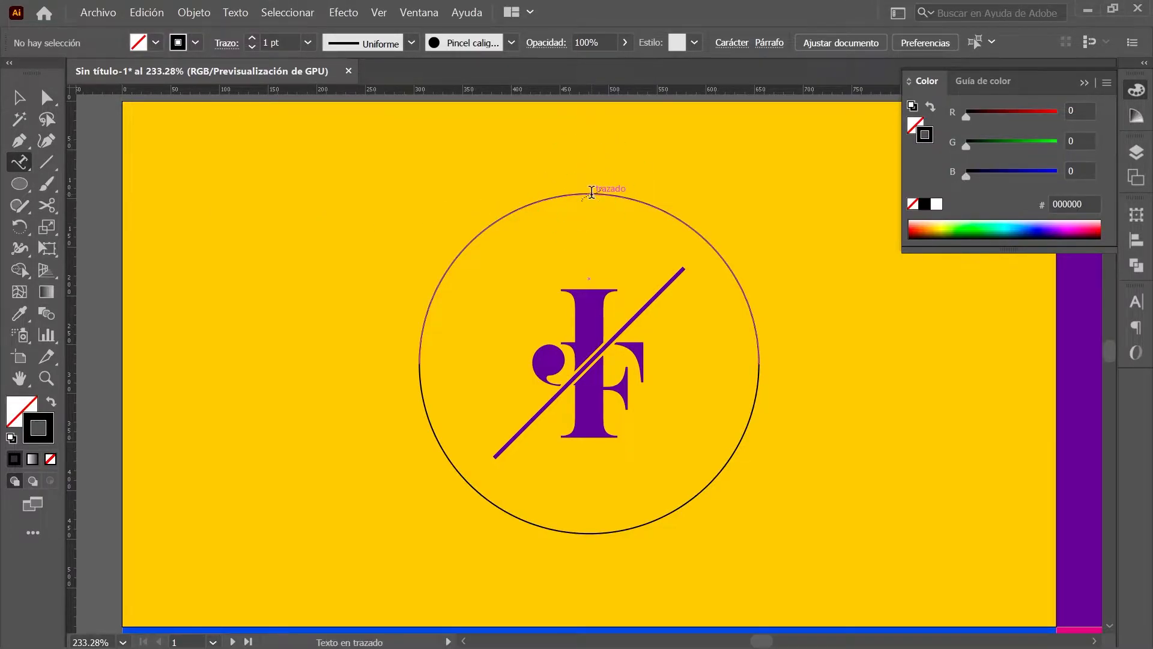
Step: Clear the placeholder and drag the path text's start and end brackets around the top arc
key("BackSpace")
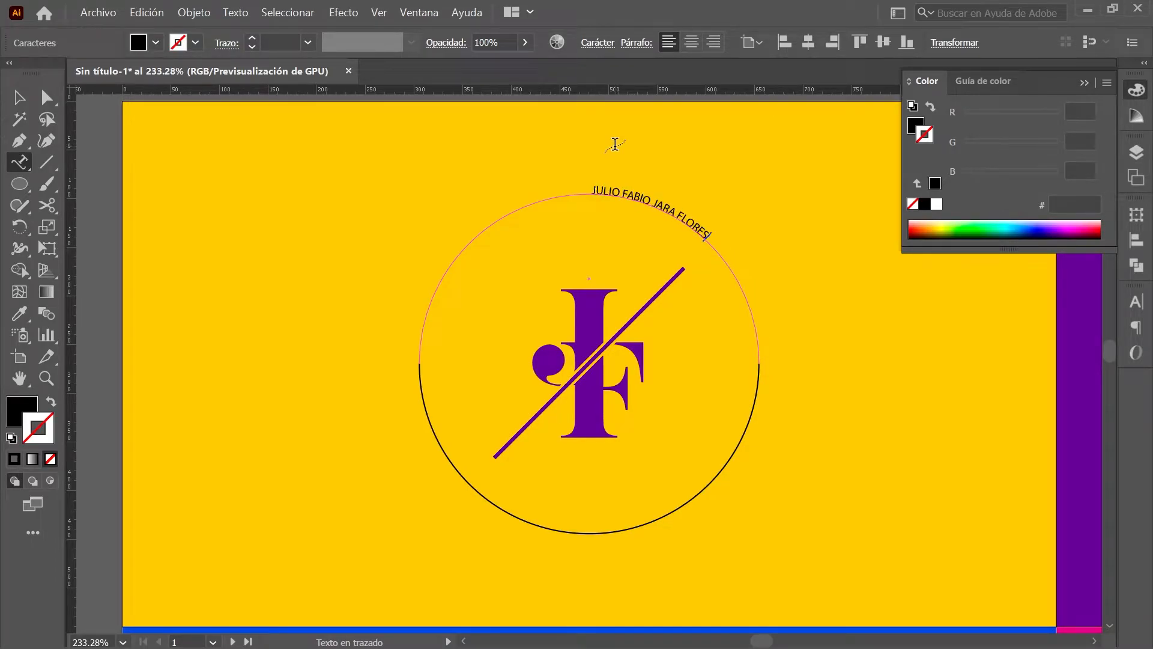
left_click(47, 97)
left_click(591, 190)
left_click_drag(590, 182, 430, 358)
left_click(774, 361)
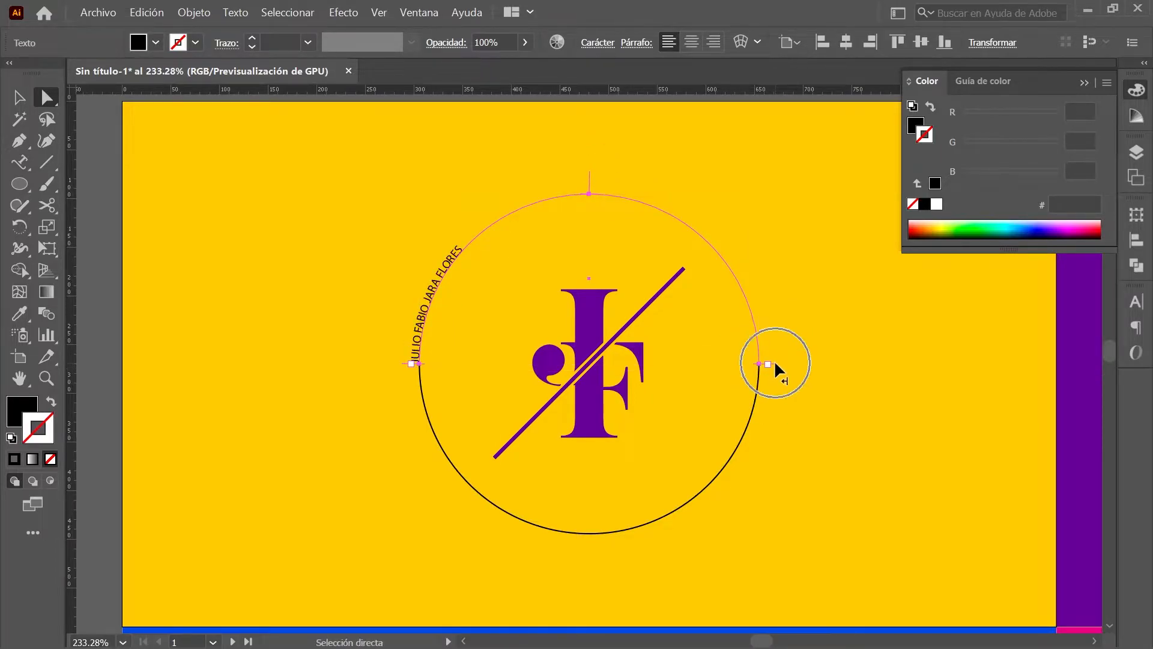
Step: Set the Type on a Path option Alinear con el trazado to Centrar
left_click(23, 161)
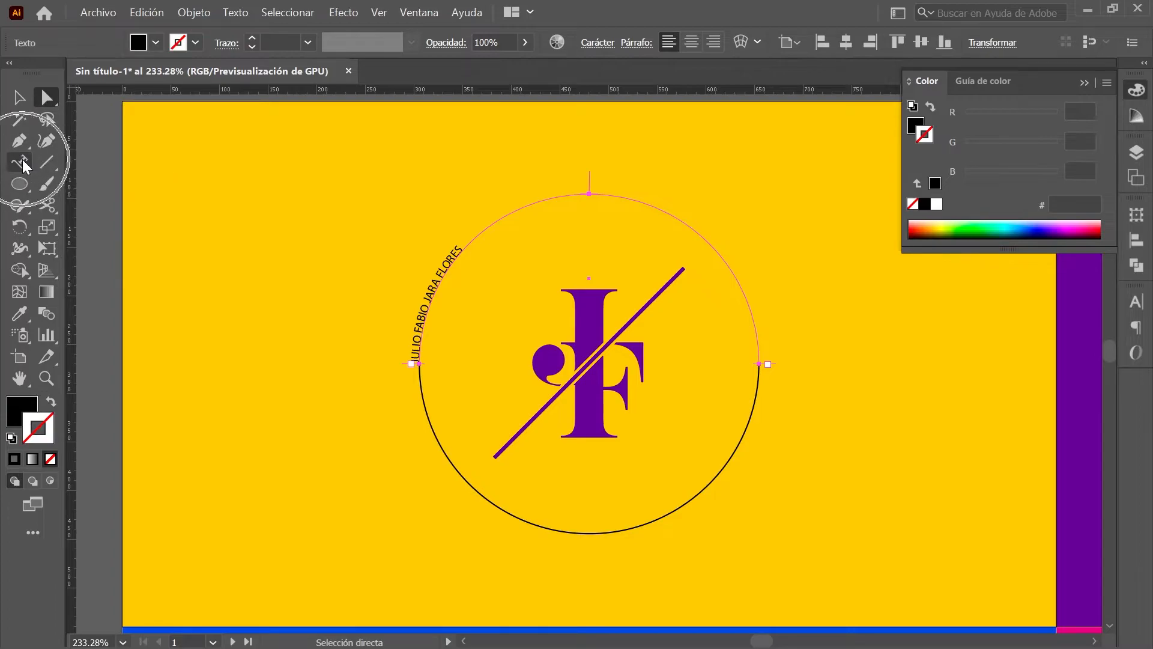
double_click(23, 159)
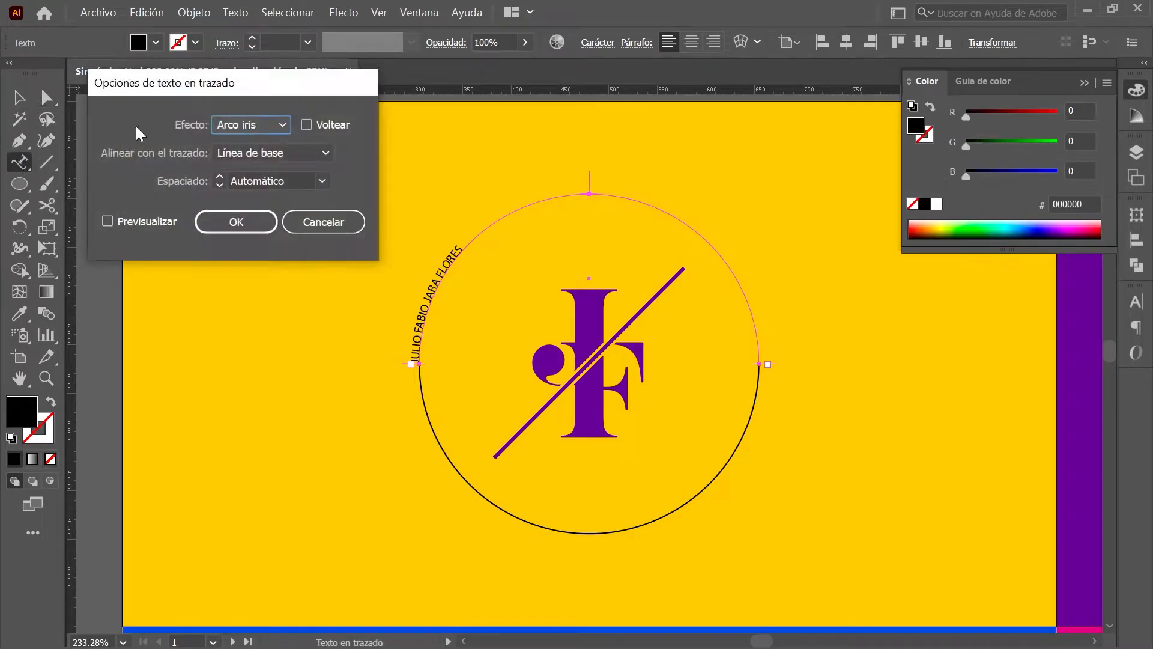
left_click(290, 179)
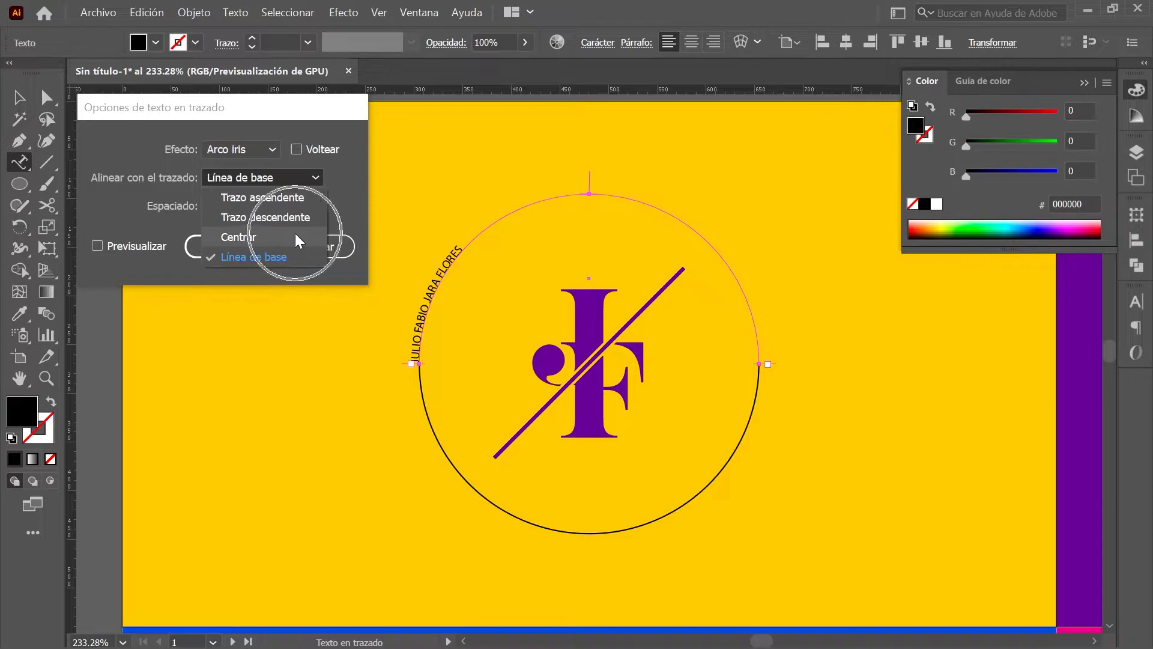
left_click(294, 233)
left_click(247, 242)
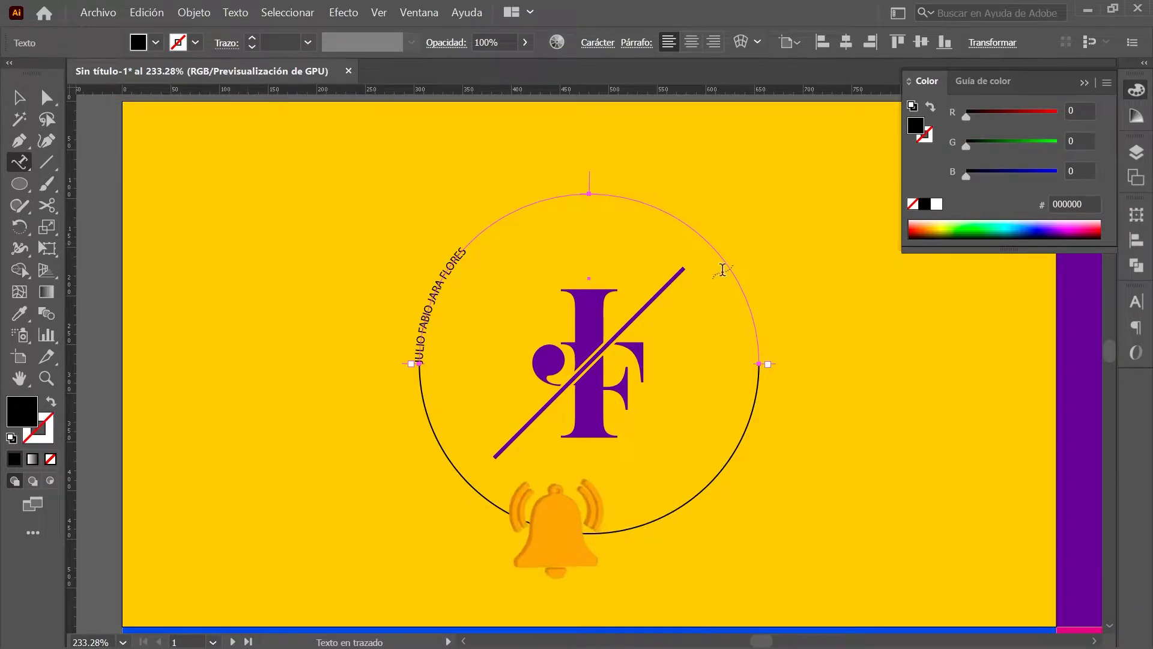
Step: Set the name text to Gobold Lowplus at 34 pt with tracking 180
left_click(1137, 302)
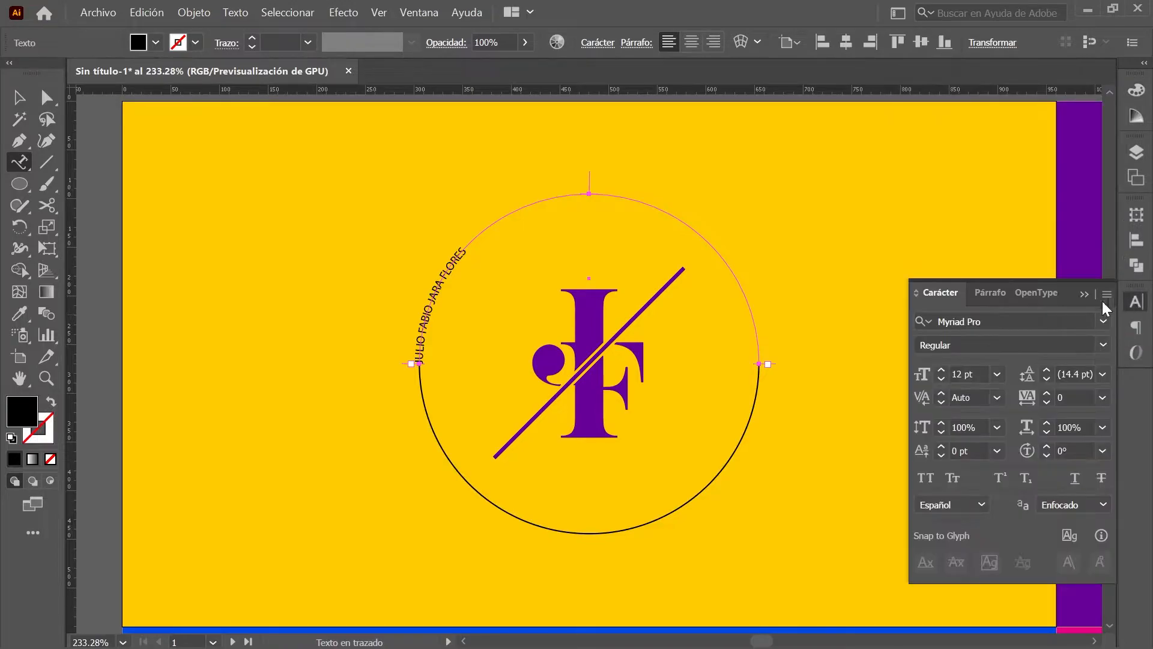
left_click(955, 320)
type("GOBOLD L")
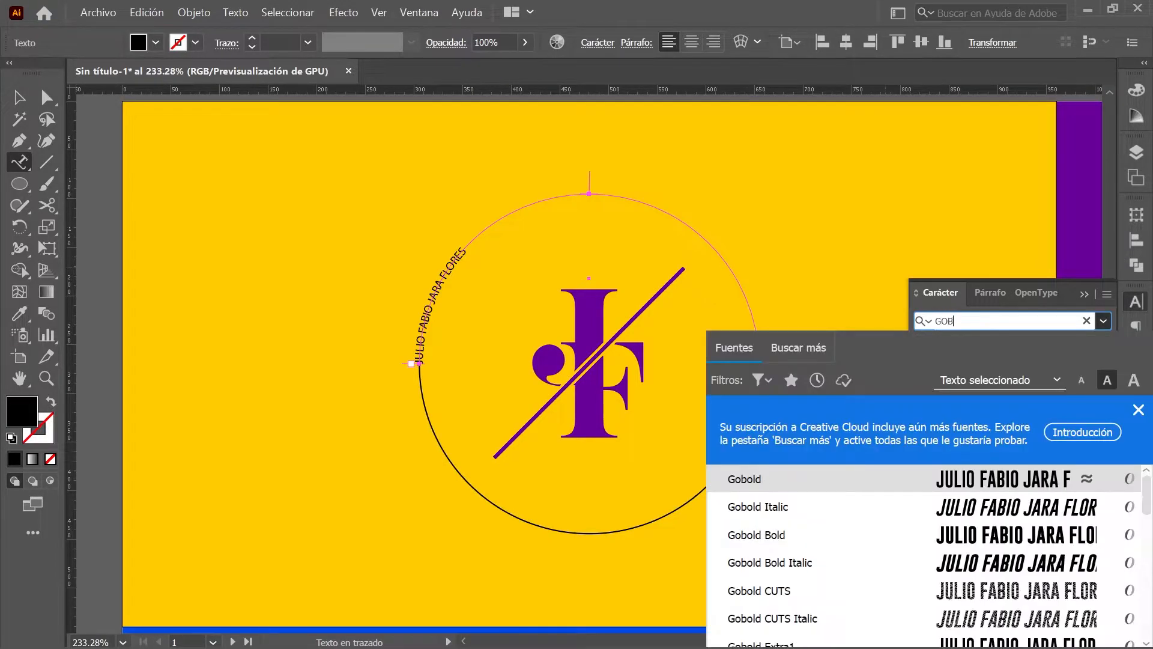
left_click(916, 478)
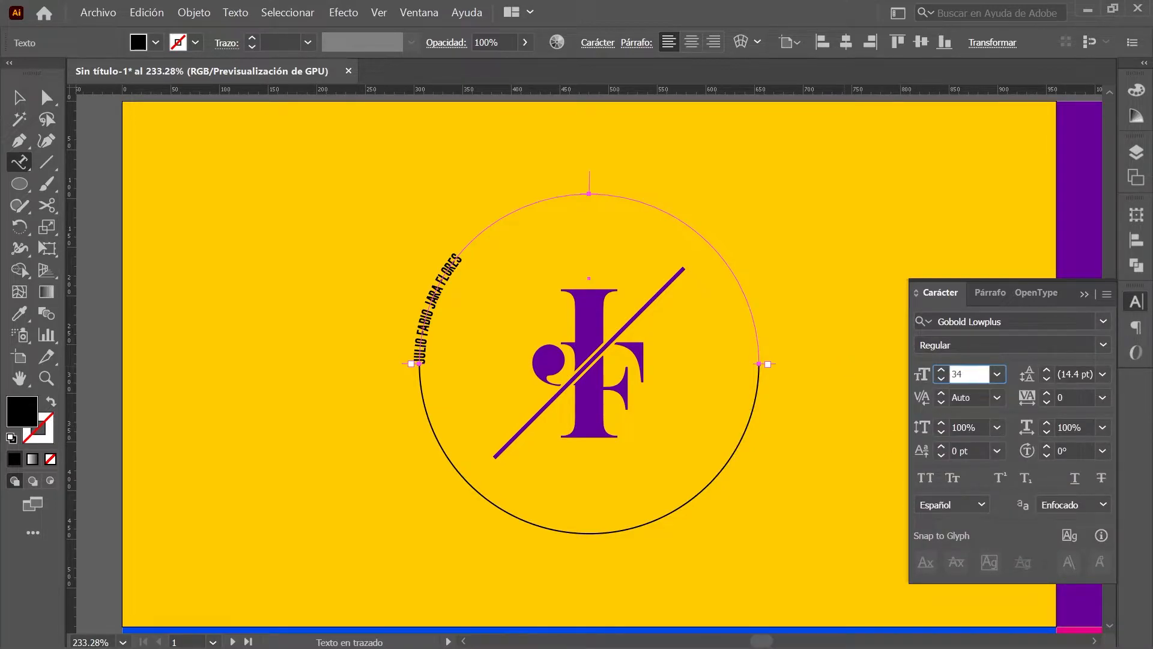
key("Return")
left_click(1030, 397)
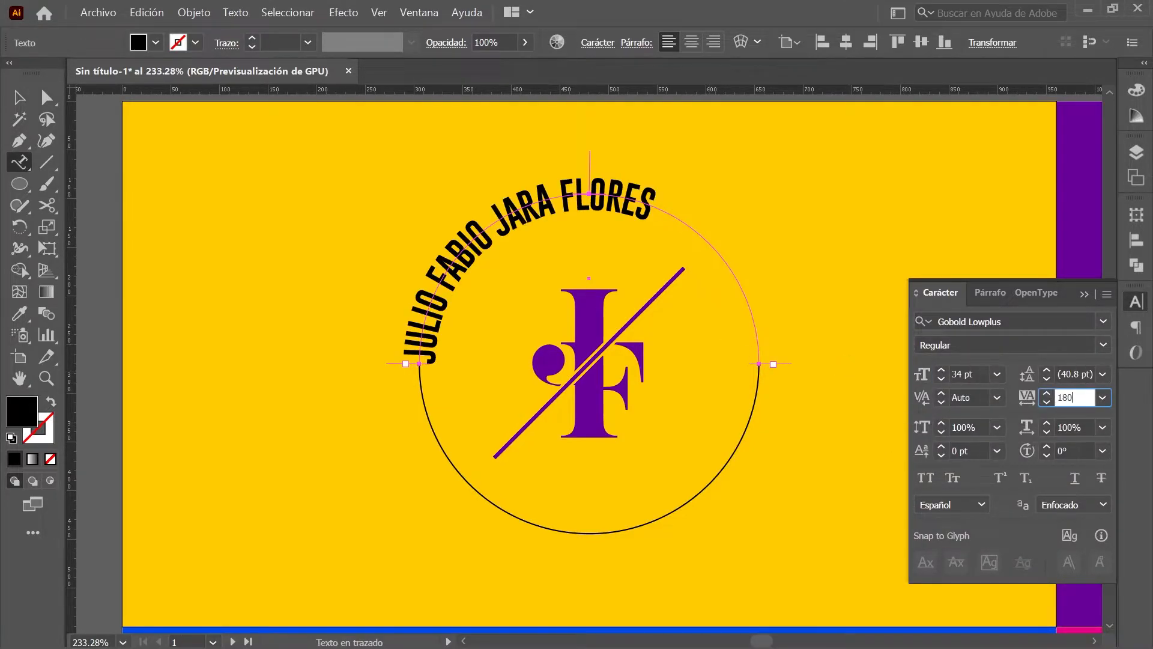
key("Return")
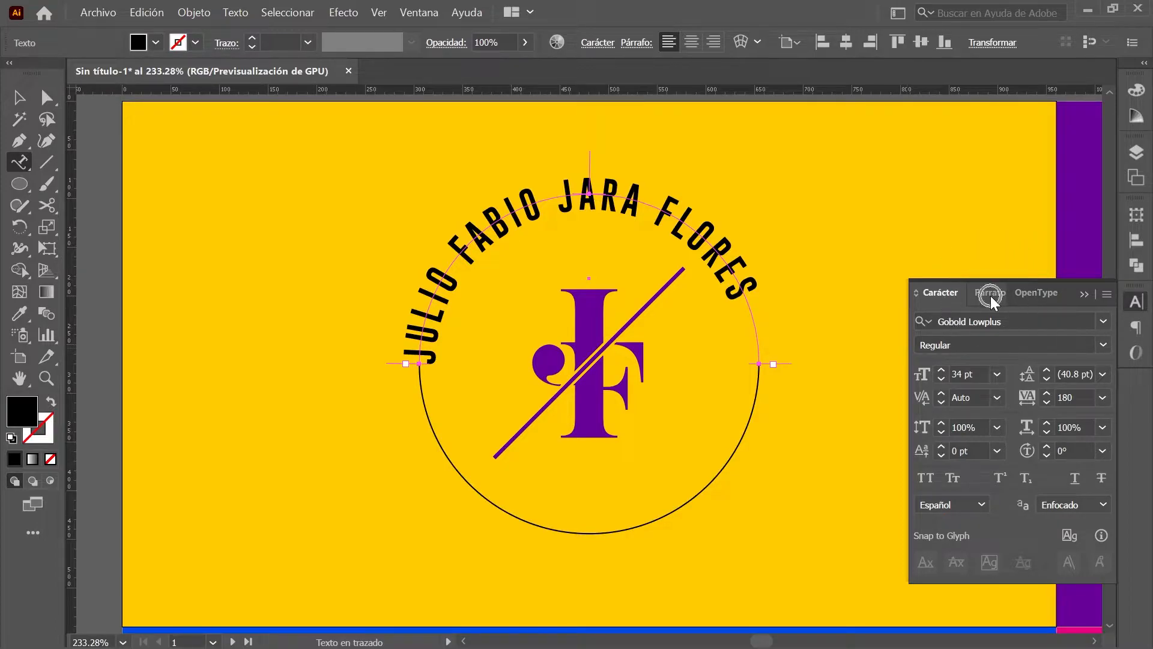
Step: Centre-align the name paragraph and colour its fill purple 590694
left_click(990, 294)
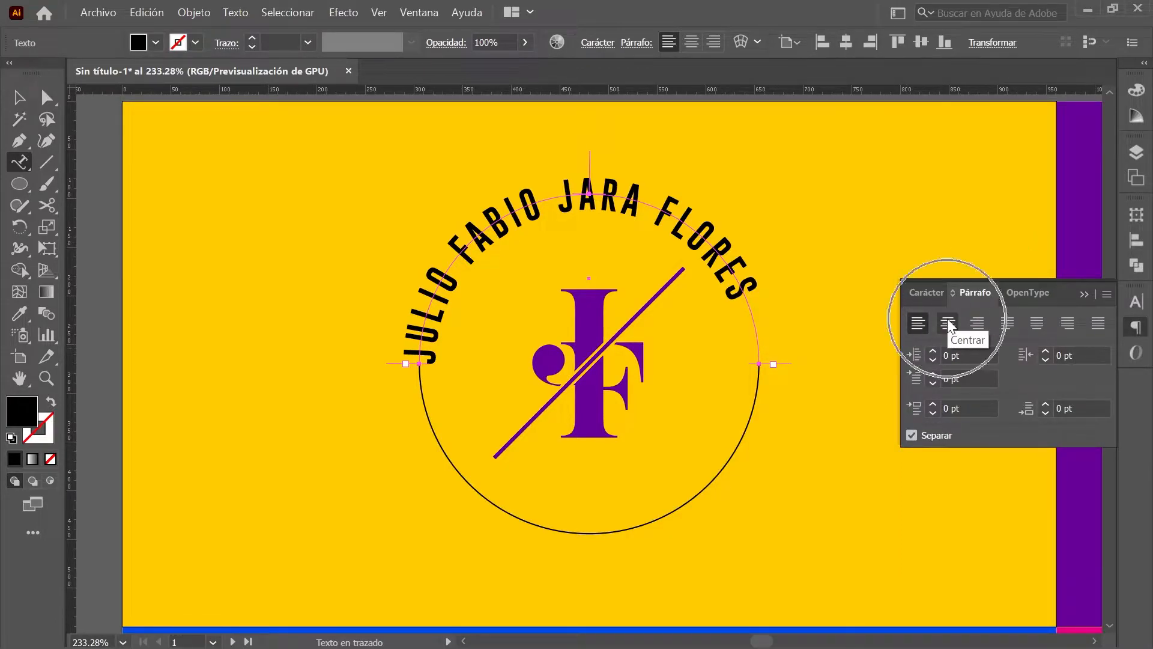
left_click(948, 324)
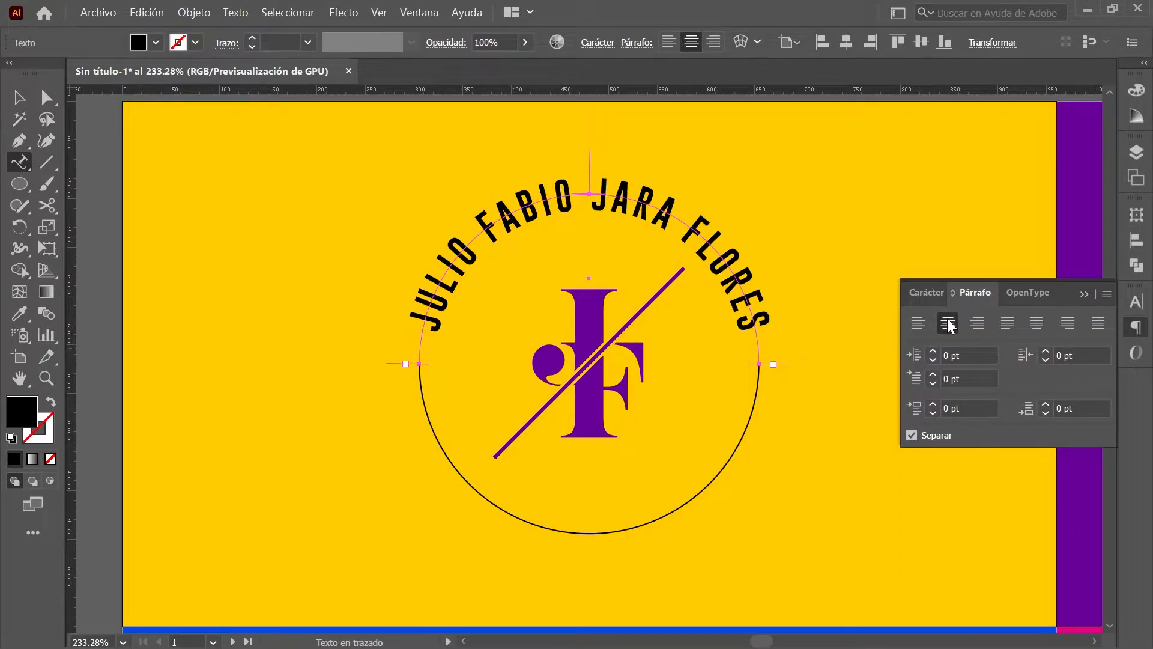
left_click(1135, 91)
left_click(916, 126)
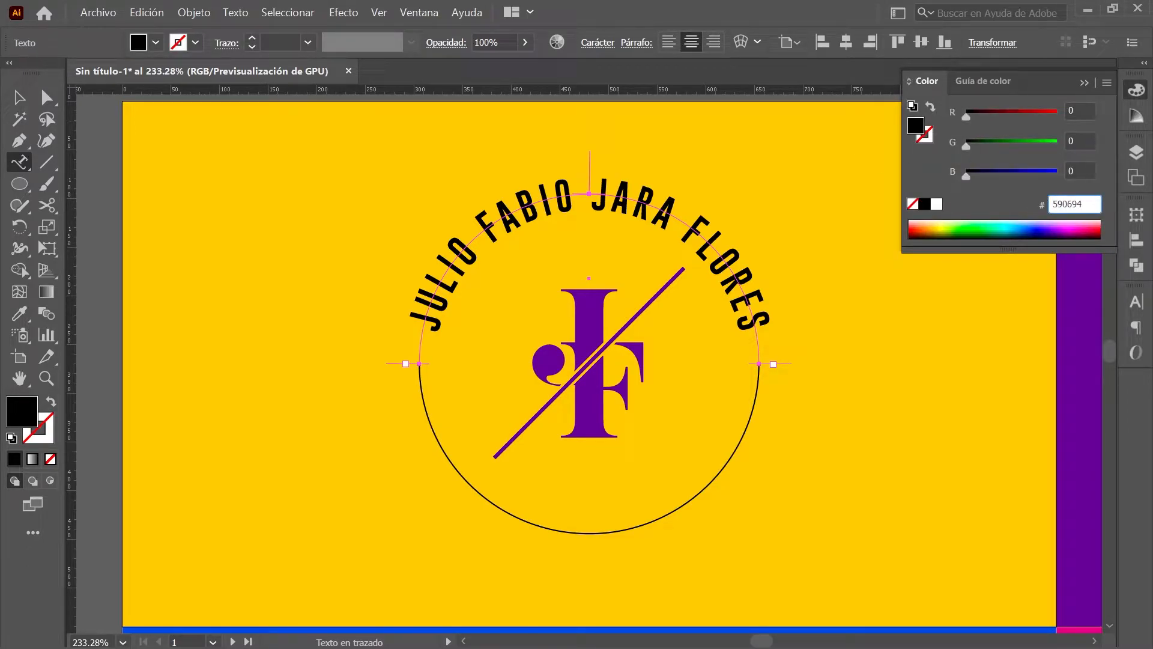
key("Return")
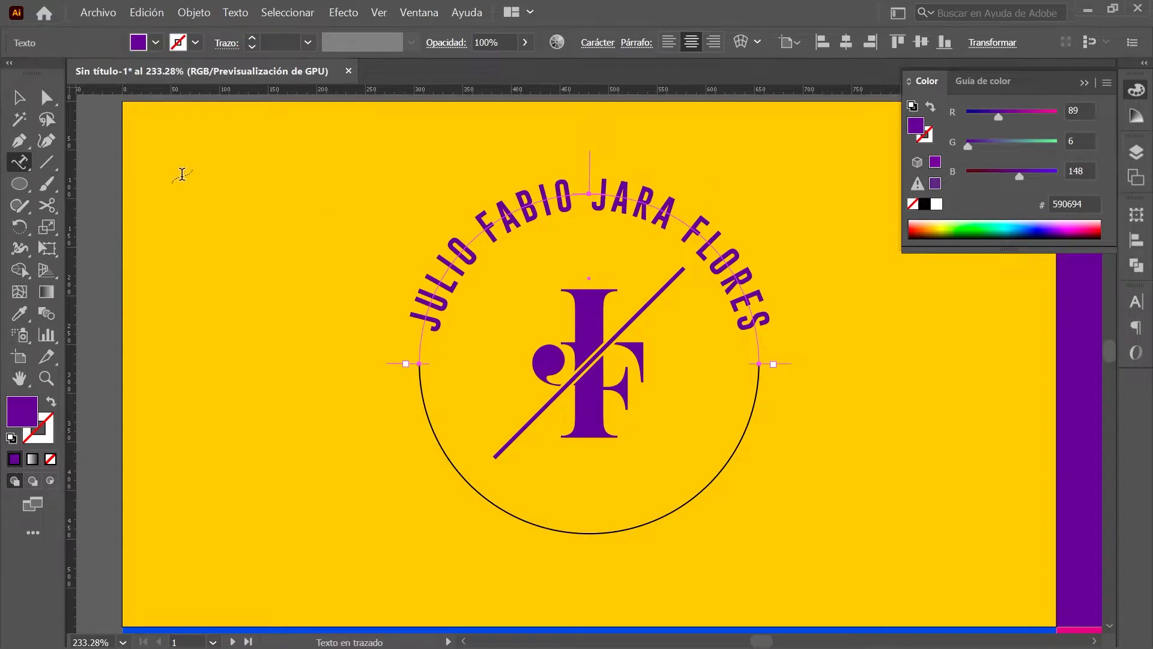
Step: Type ESTUDIO FOTOGRÁFICO on the circle's lower arc and slide it around the bottom
left_click(21, 164)
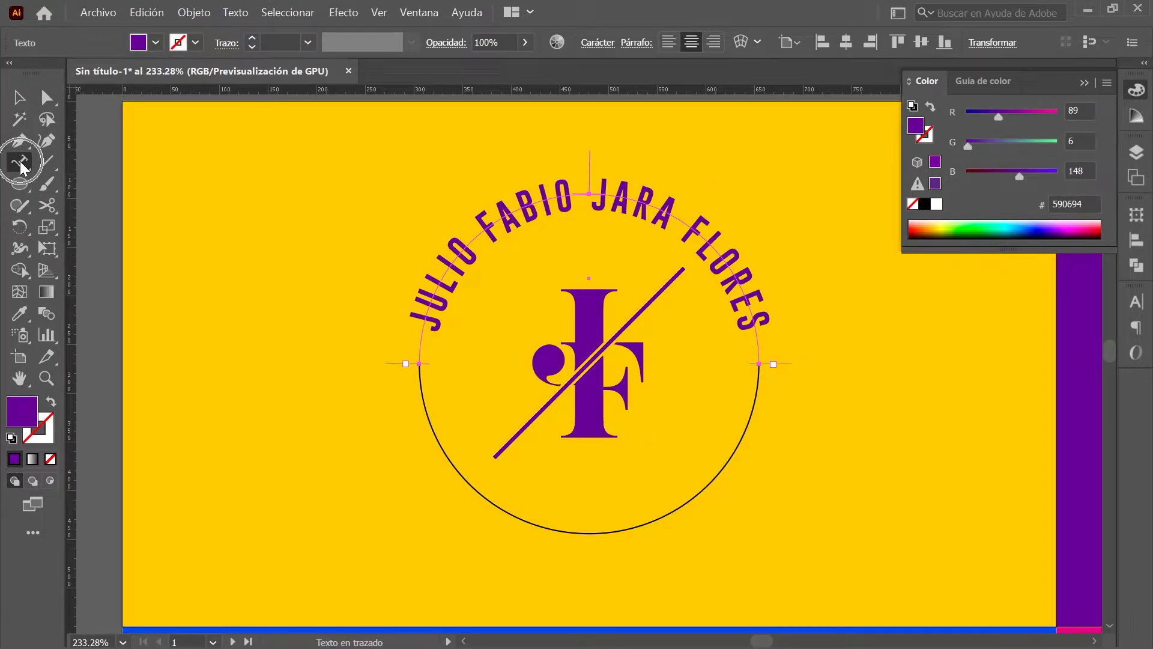
left_click(602, 532)
type("ESTUDIO FOTO")
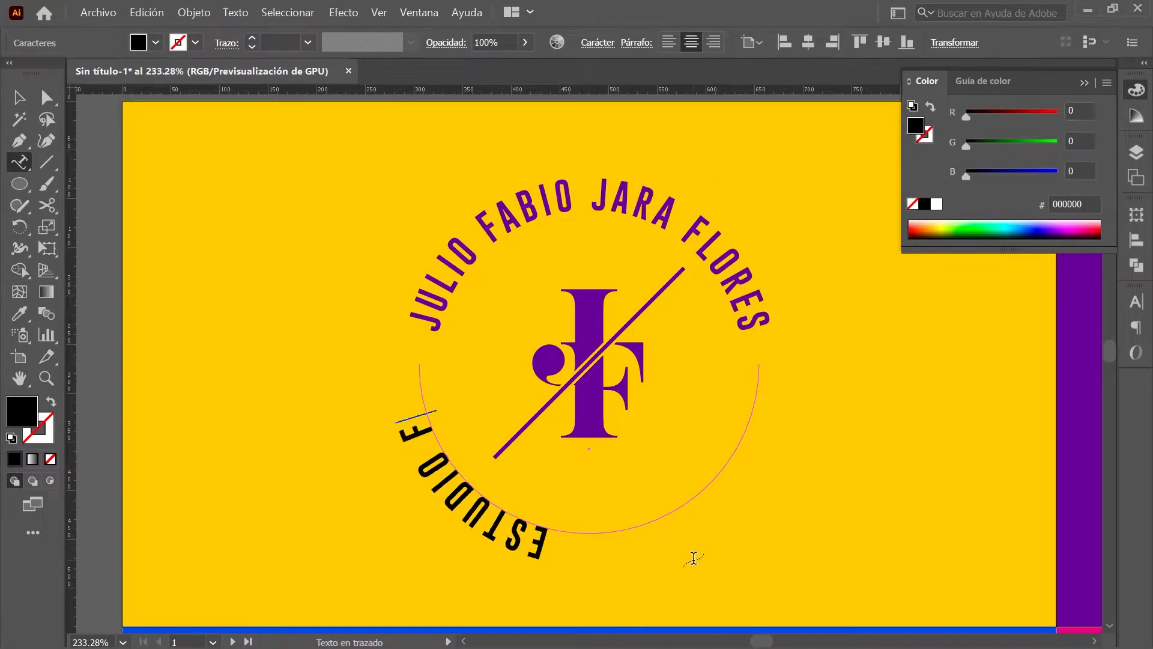
key("BackSpace")
key("BackSpace")
key("BackSpace")
key("BackSpace")
key("BackSpace")
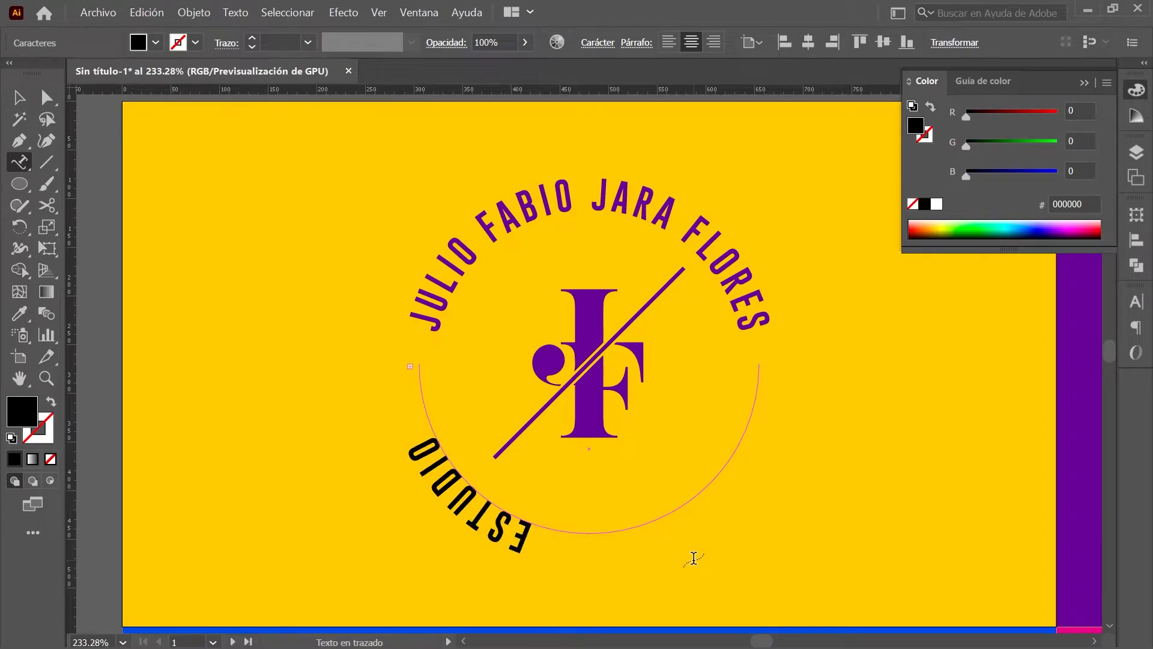
left_click(46, 97)
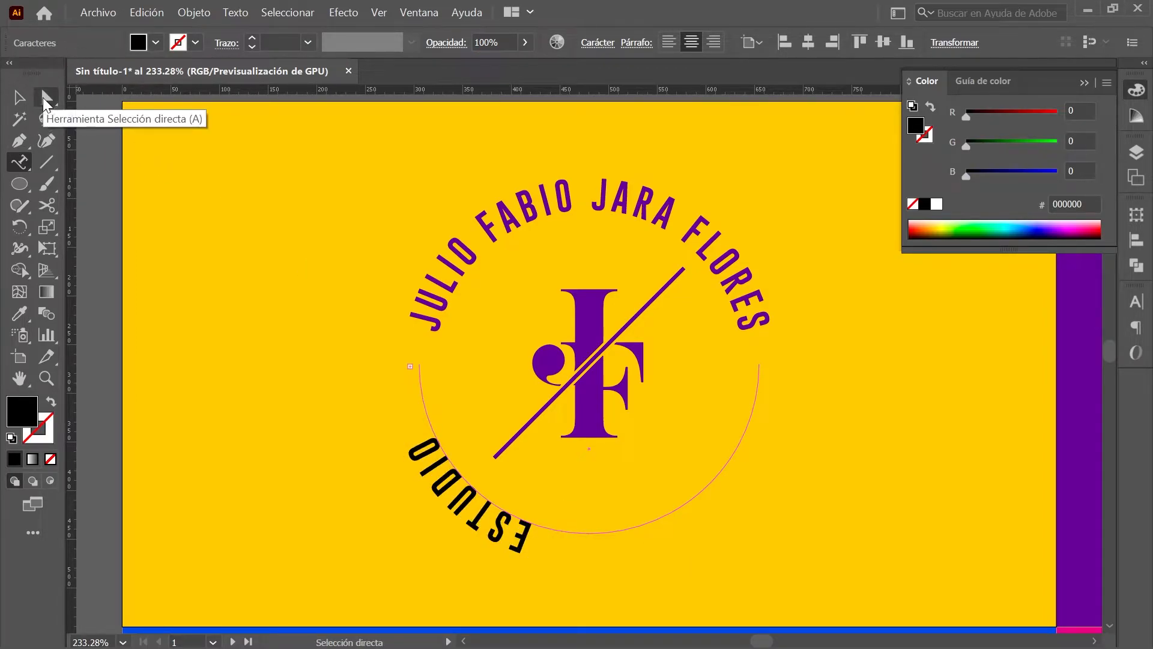
left_click_drag(603, 550, 322, 375)
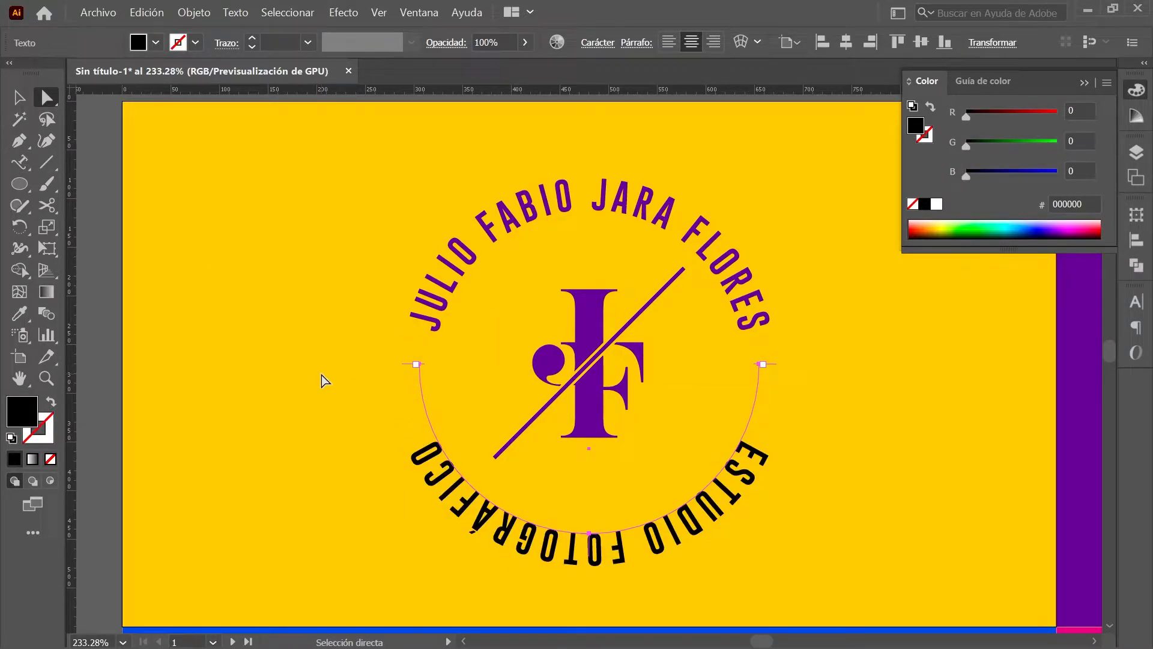
left_click(24, 166)
Step: Turn on Voltear and set Alinear con el trazado to Centrar for the lower text
double_click(23, 167)
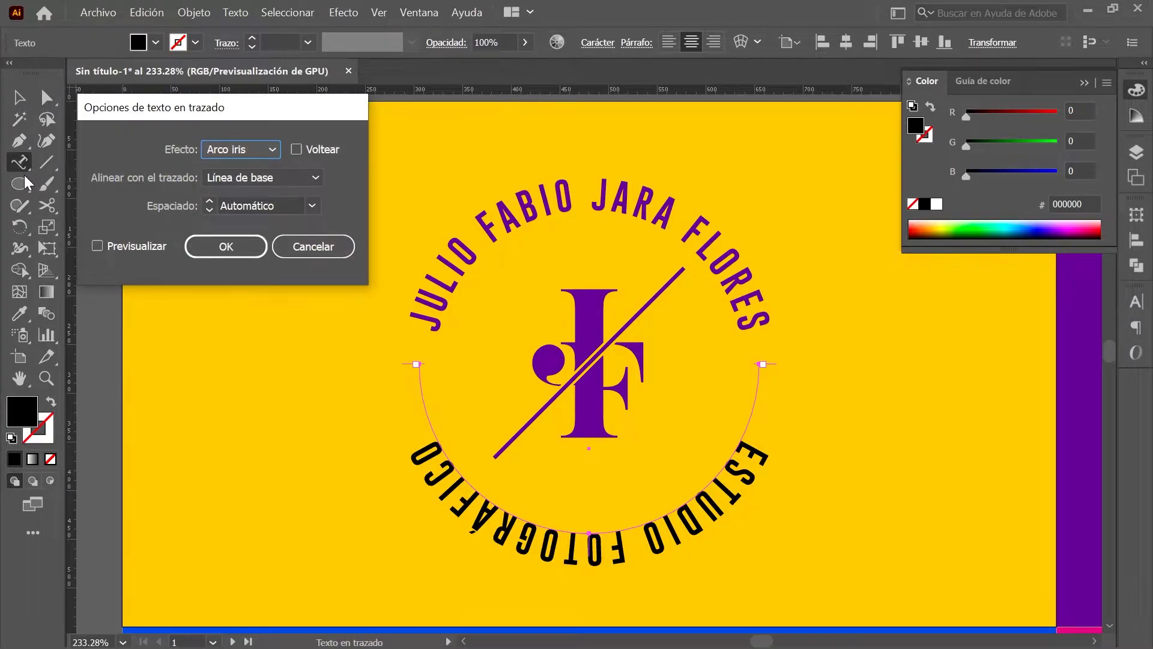
left_click(297, 148)
left_click_drag(310, 177, 299, 236)
left_click(241, 245)
left_click(20, 98)
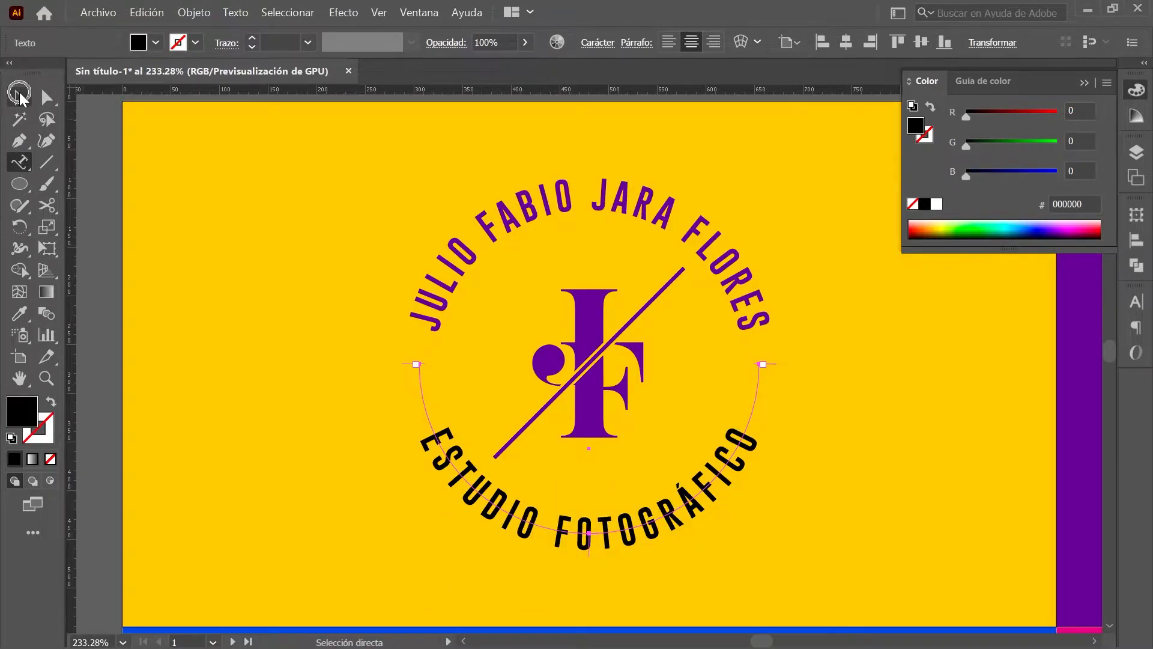
left_click(20, 98)
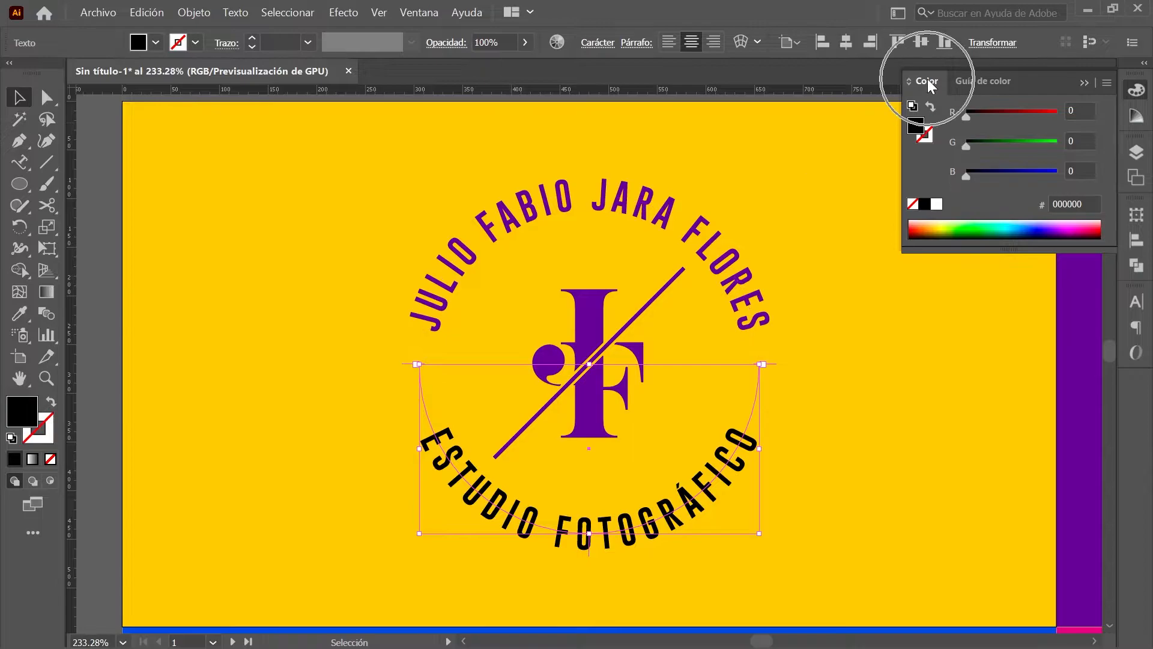
Step: Enter hex 590694 as the lower text's colour, then deselect everything
left_click(1075, 204)
type("5906")
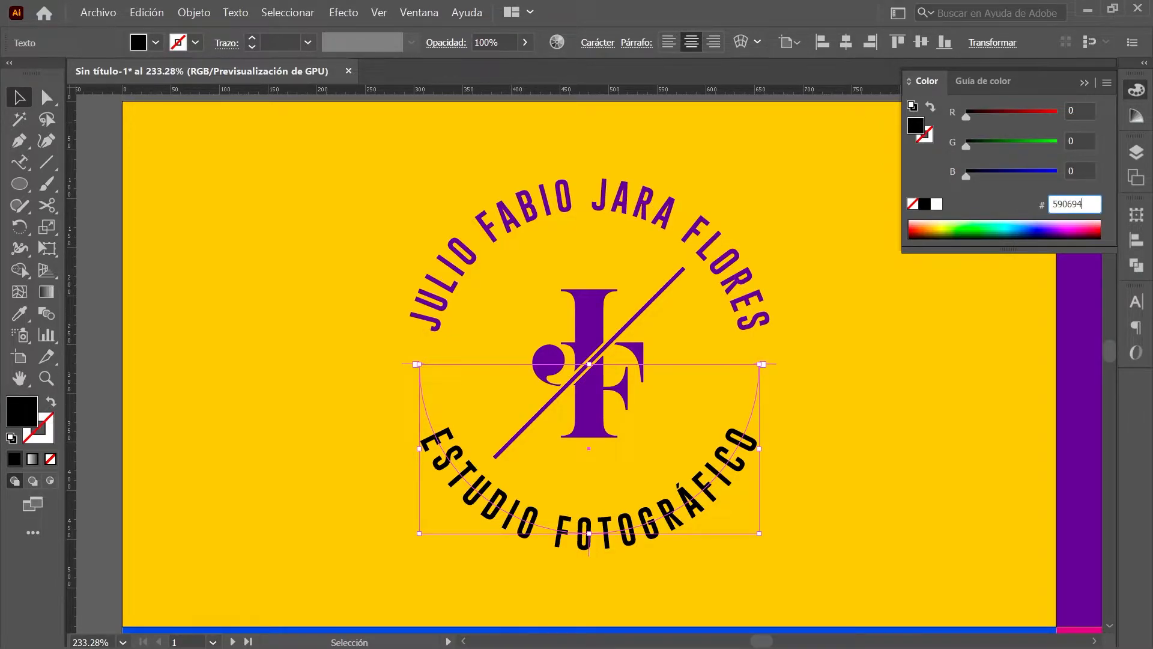
type("94")
key("Return")
left_click(1137, 91)
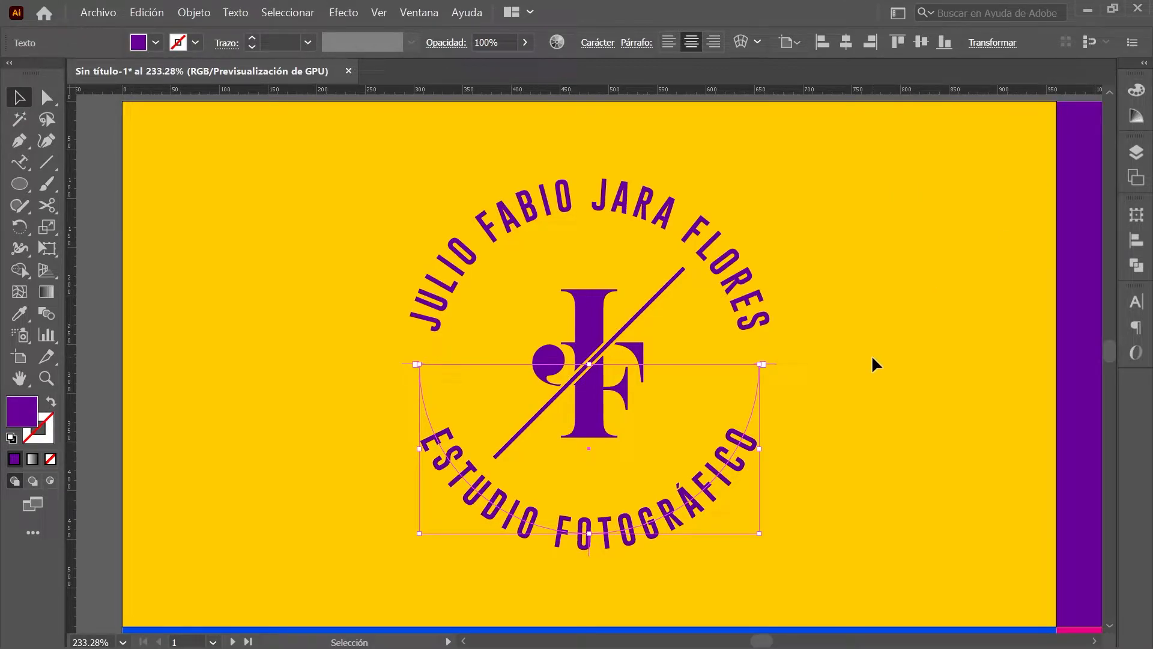
key("ctrl+shift+a")
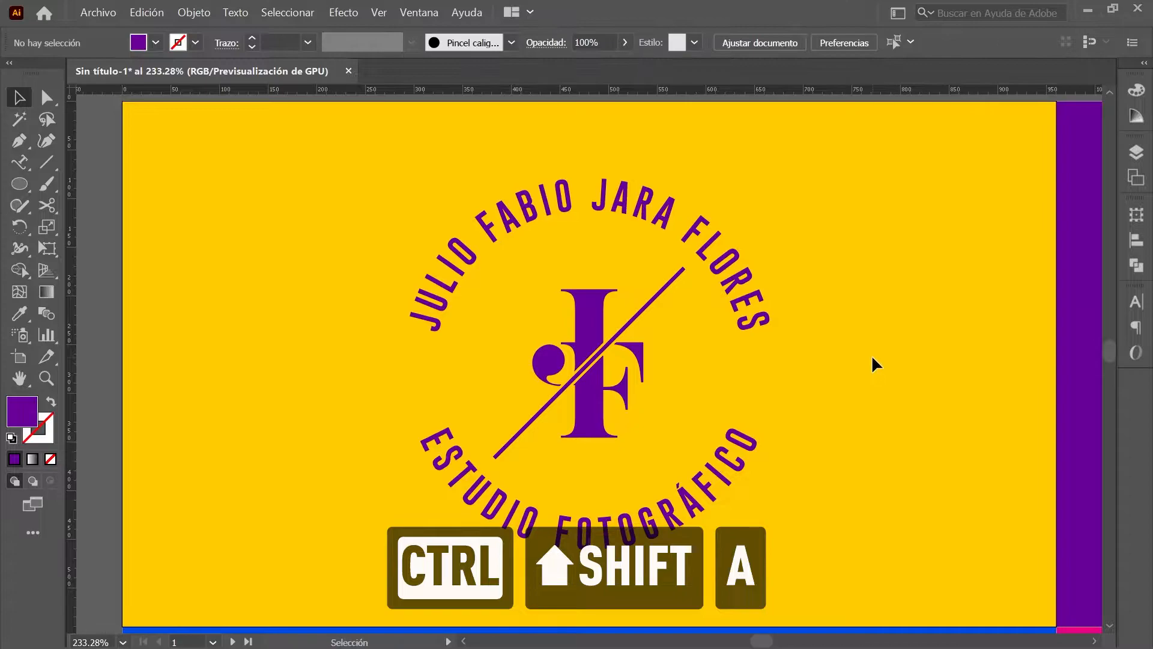
Step: Go to Artboard 2 and create a 228 × 113 px rectangle beside the crown emblem
left_click(1137, 179)
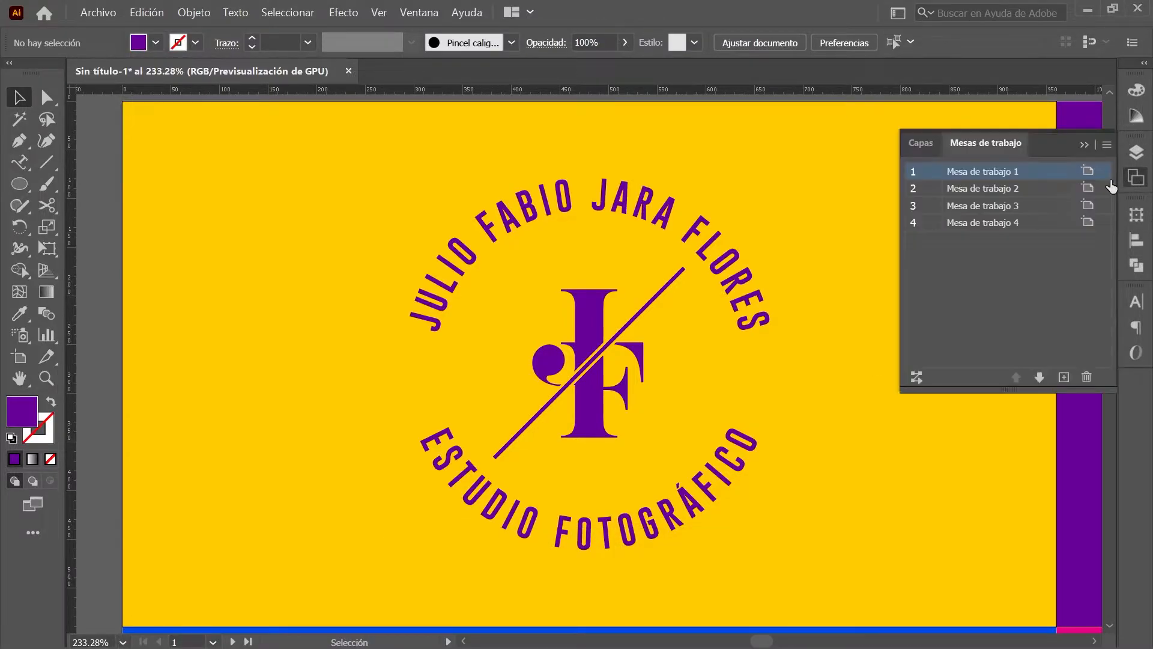
double_click(1057, 190)
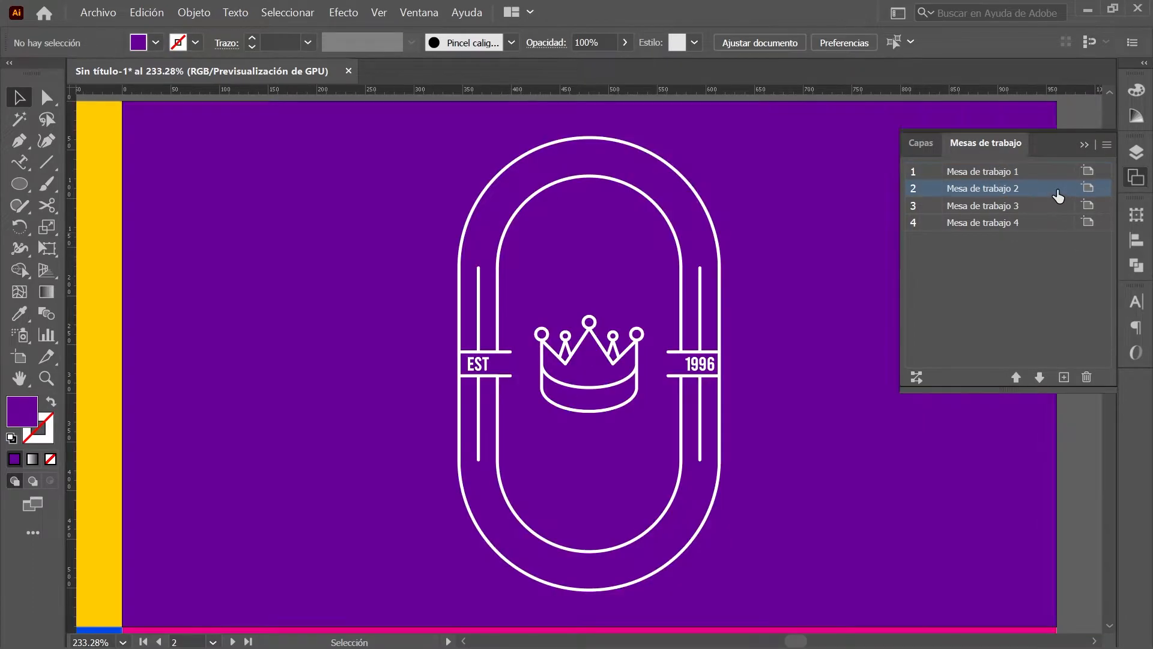
left_click(1136, 179)
left_click_drag(19, 184, 195, 185)
left_click(201, 241)
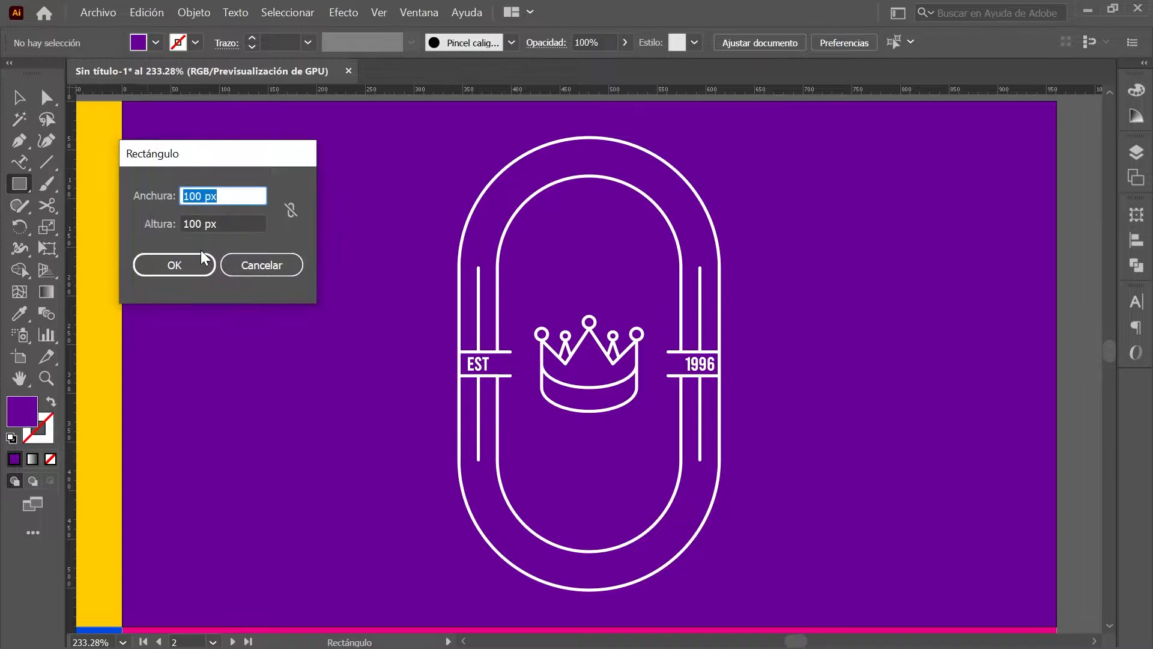
left_click_drag(257, 158, 214, 113)
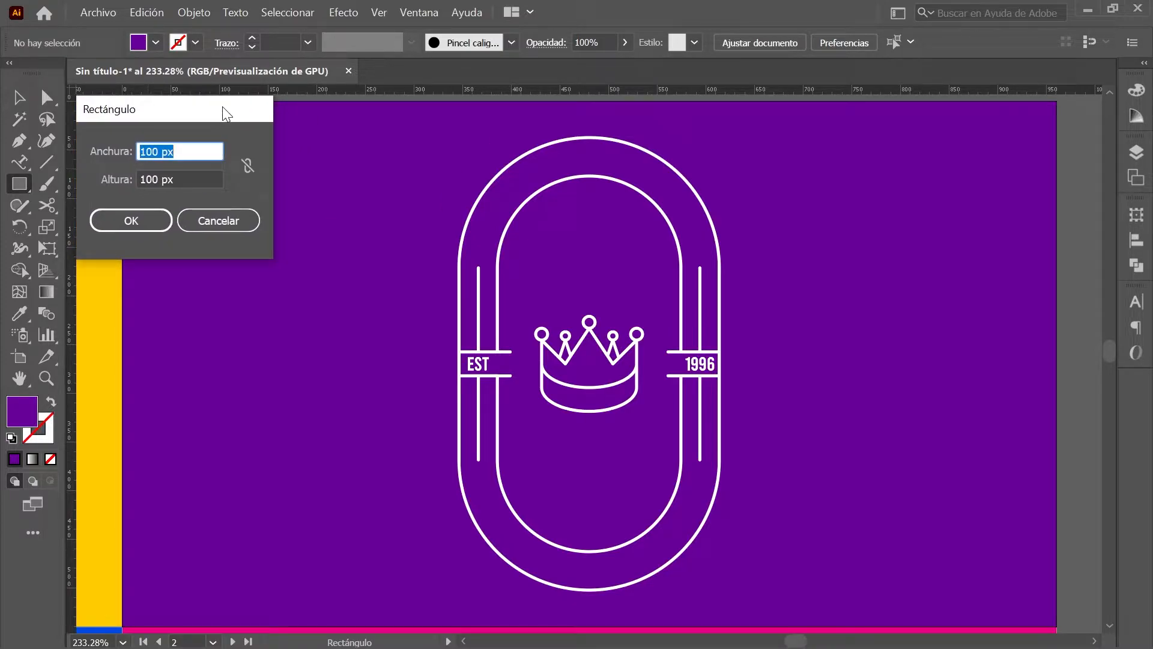
type("228")
key("Tab")
type("113")
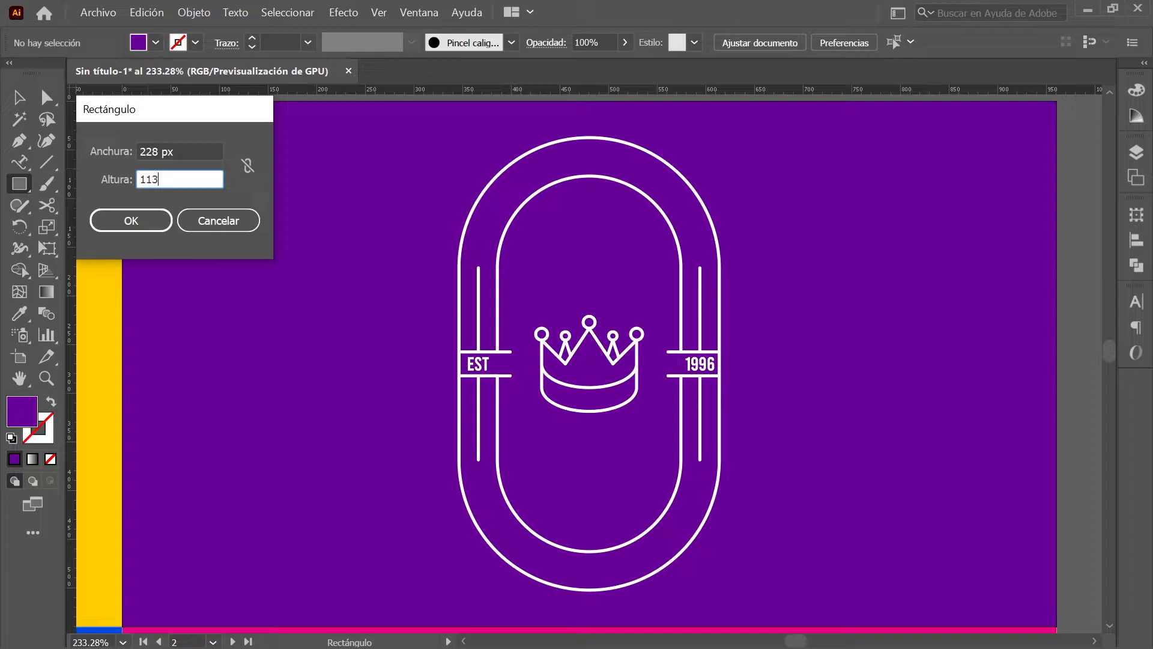
left_click(136, 220)
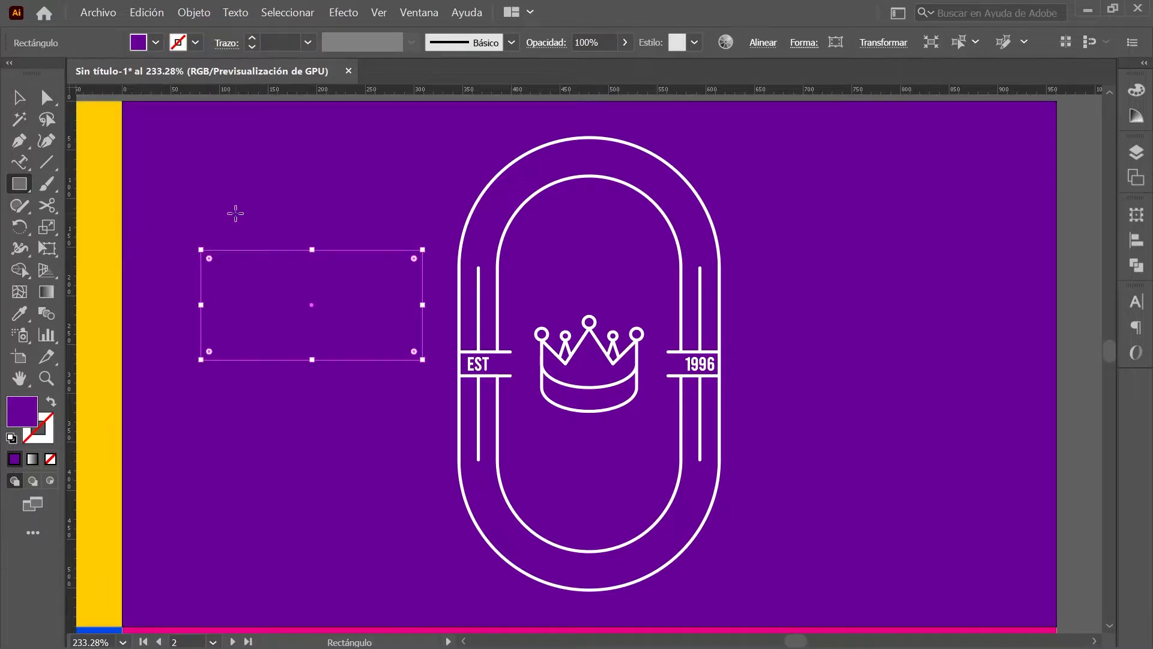
left_click(1135, 91)
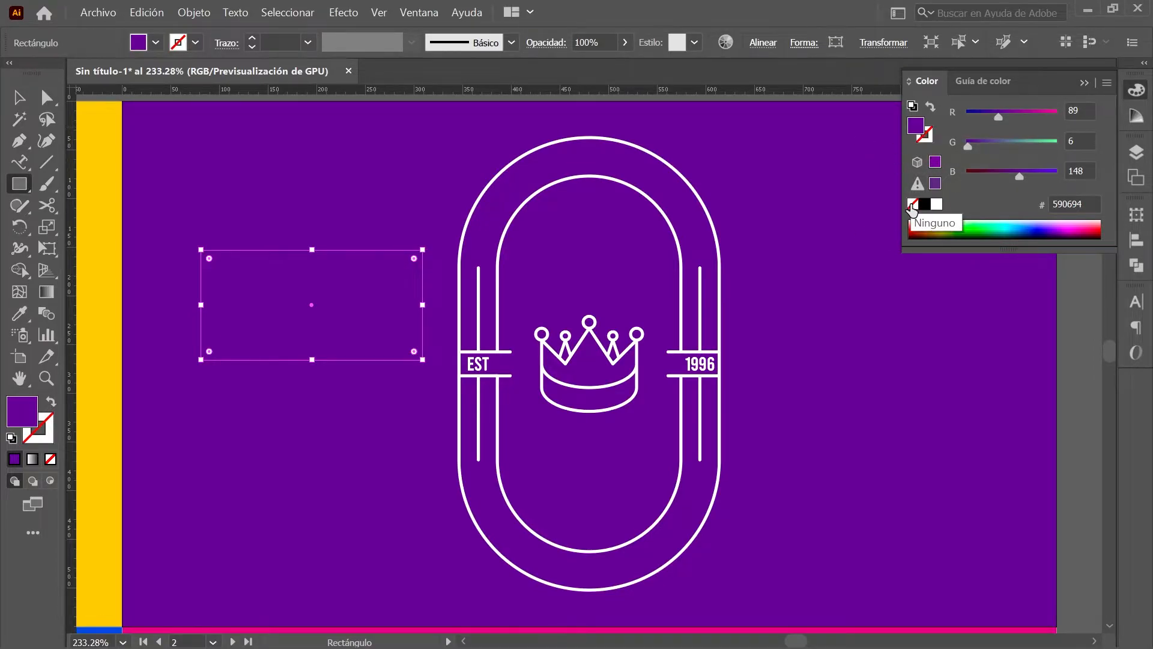
Step: Give the rectangle no fill and a white stroke, and position it at X 480 px, Y 114 px
left_click(912, 206)
left_click(937, 204)
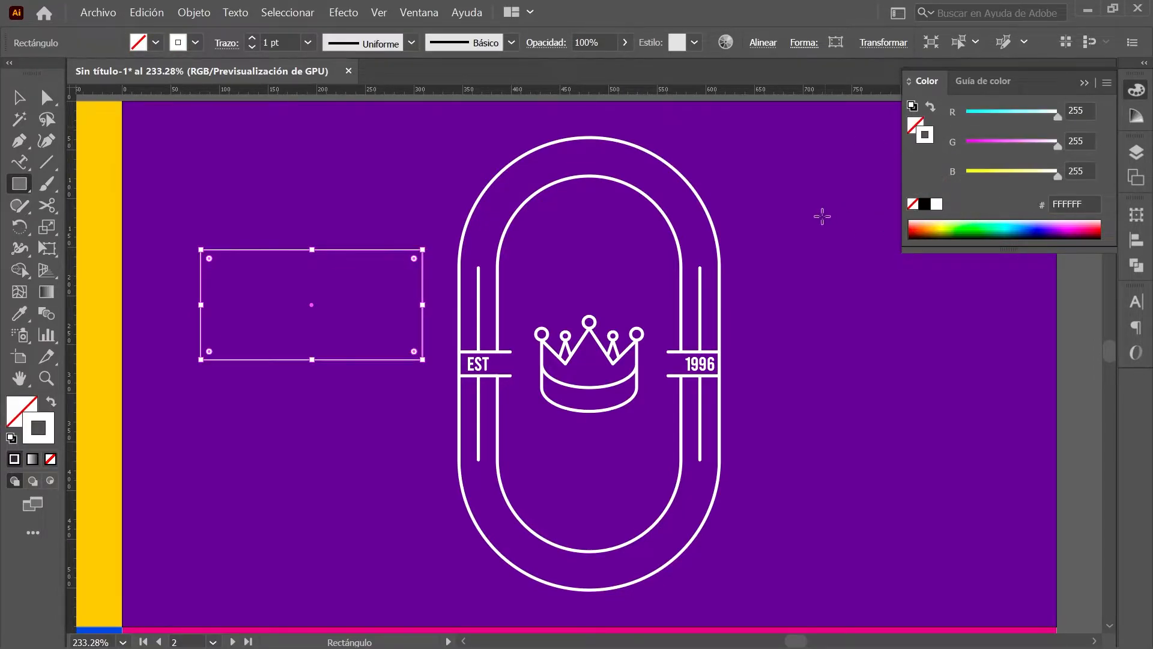
left_click(1136, 215)
left_click(980, 234)
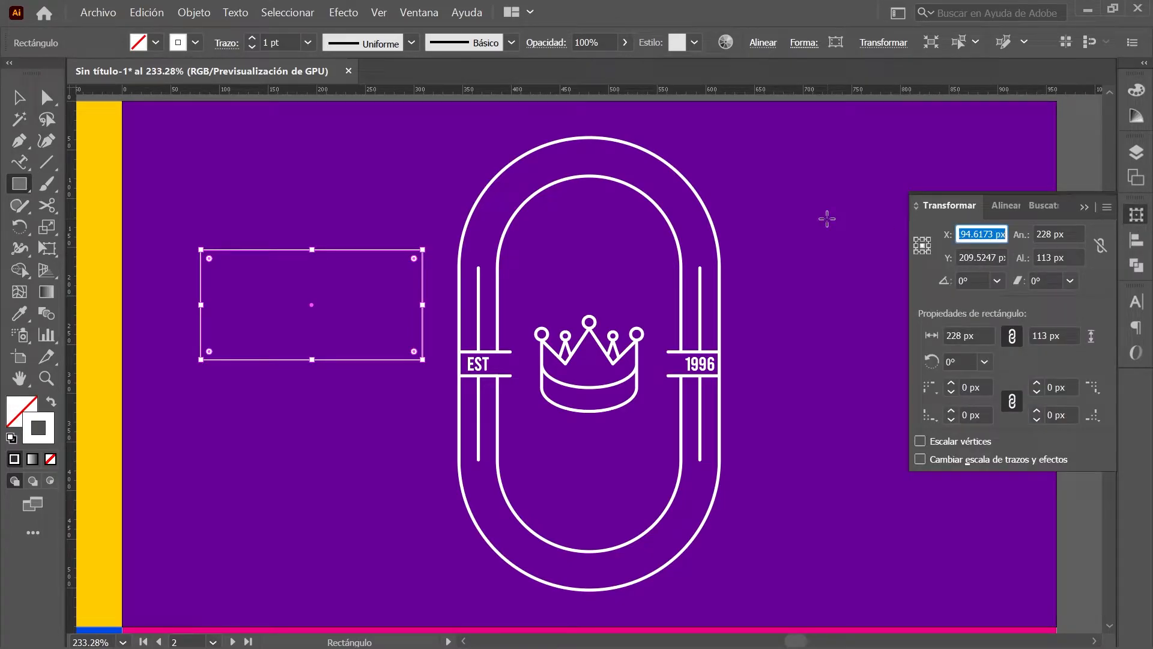
type("480")
key("Tab")
type("114")
key("Return")
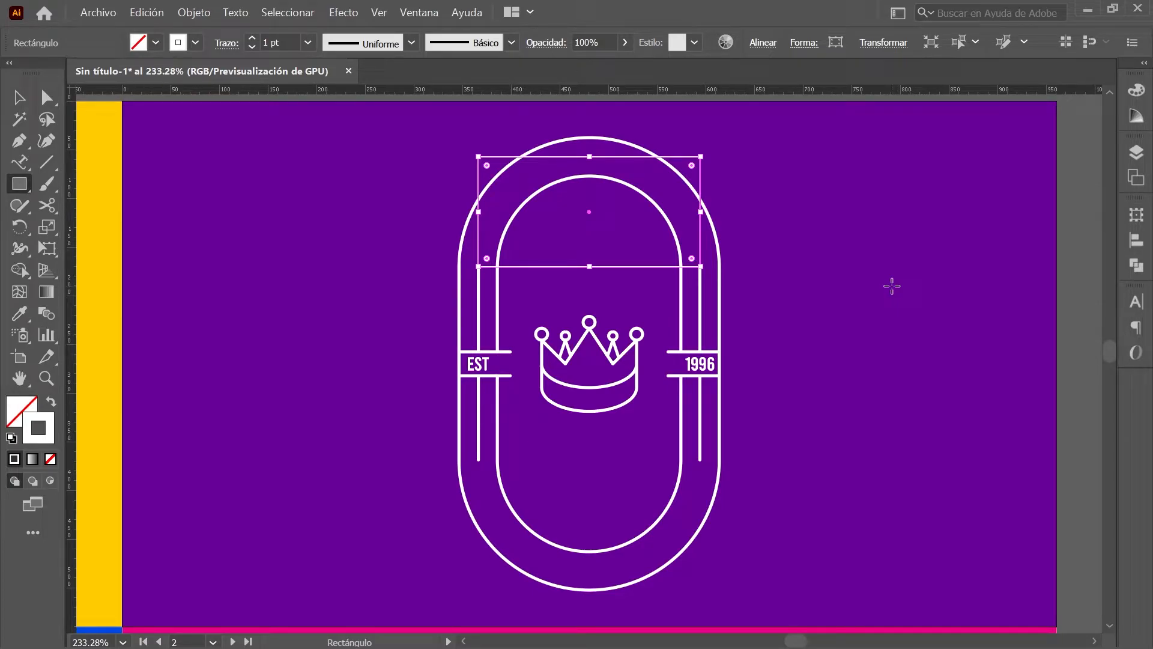
key("ctrl+shift+a")
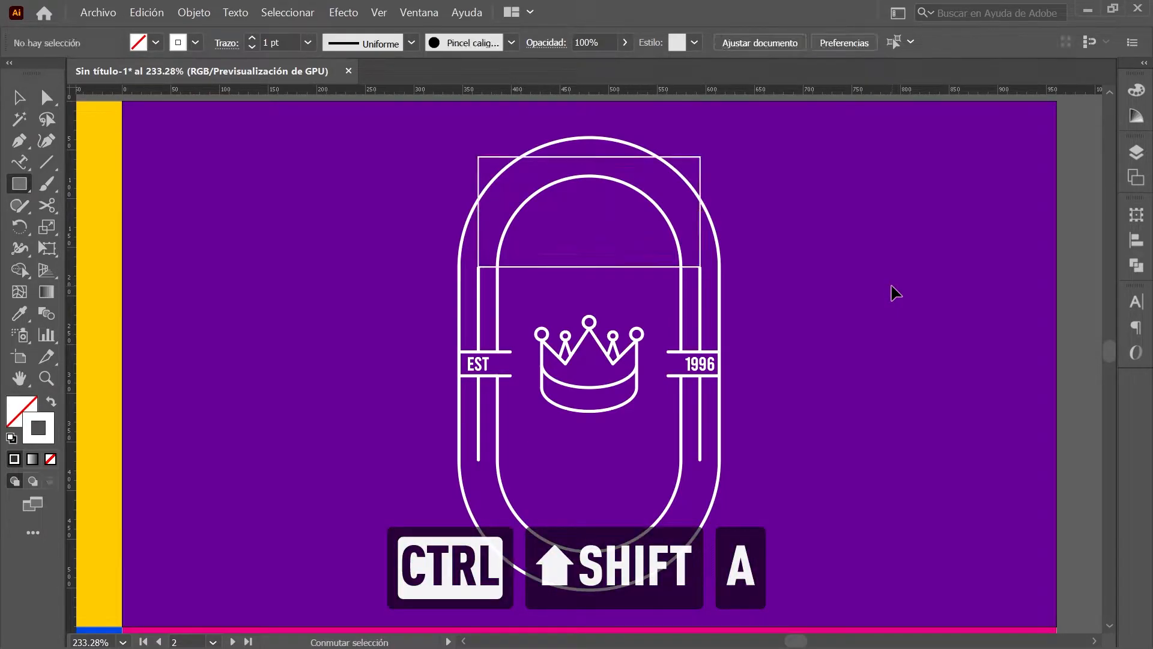
Step: Round the rectangle's two top corners with a 113 px corner radius
left_click(48, 98)
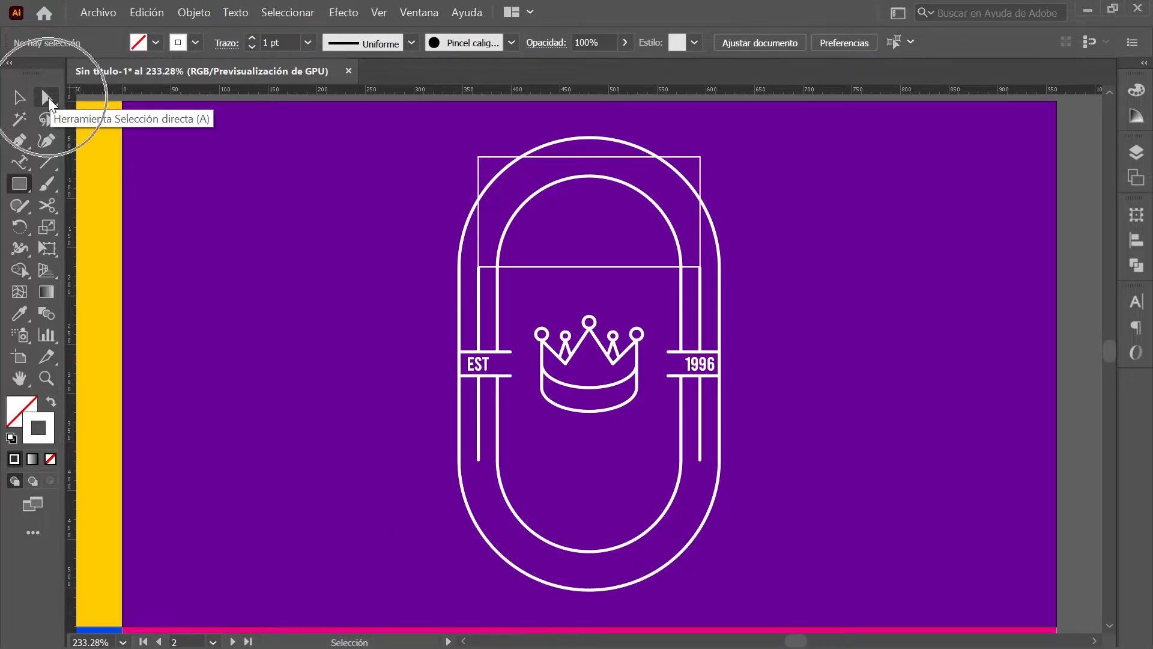
left_click(48, 98)
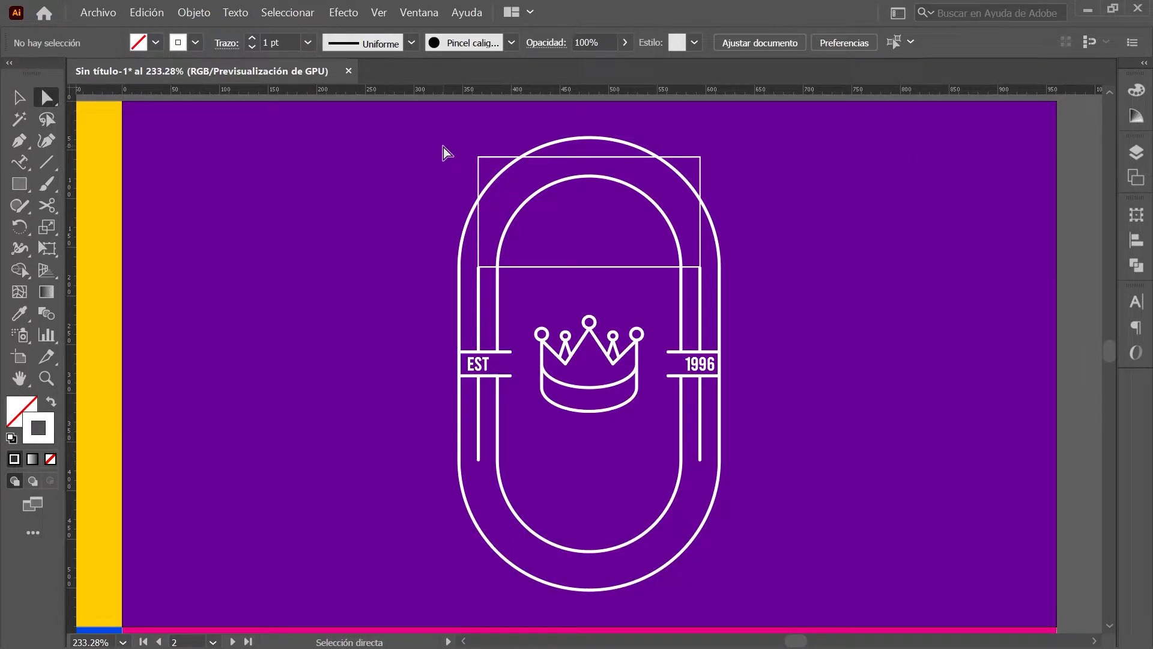
key("shift")
left_click_drag(444, 118, 735, 179)
left_click(485, 43)
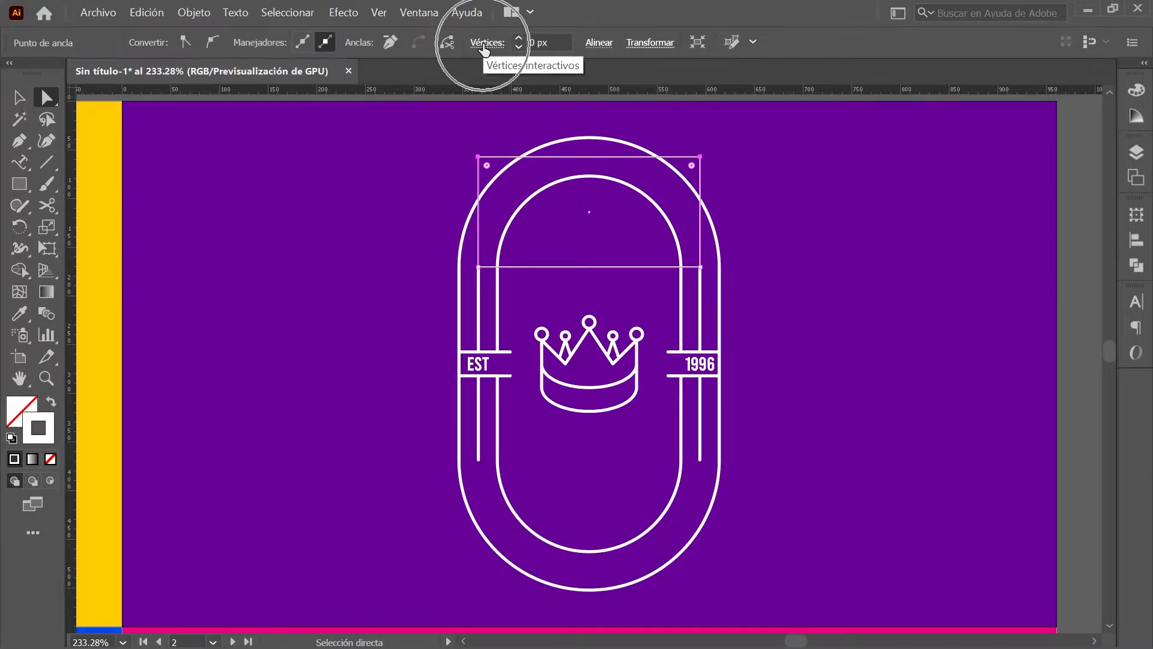
left_click(486, 43)
type("113")
key("Return")
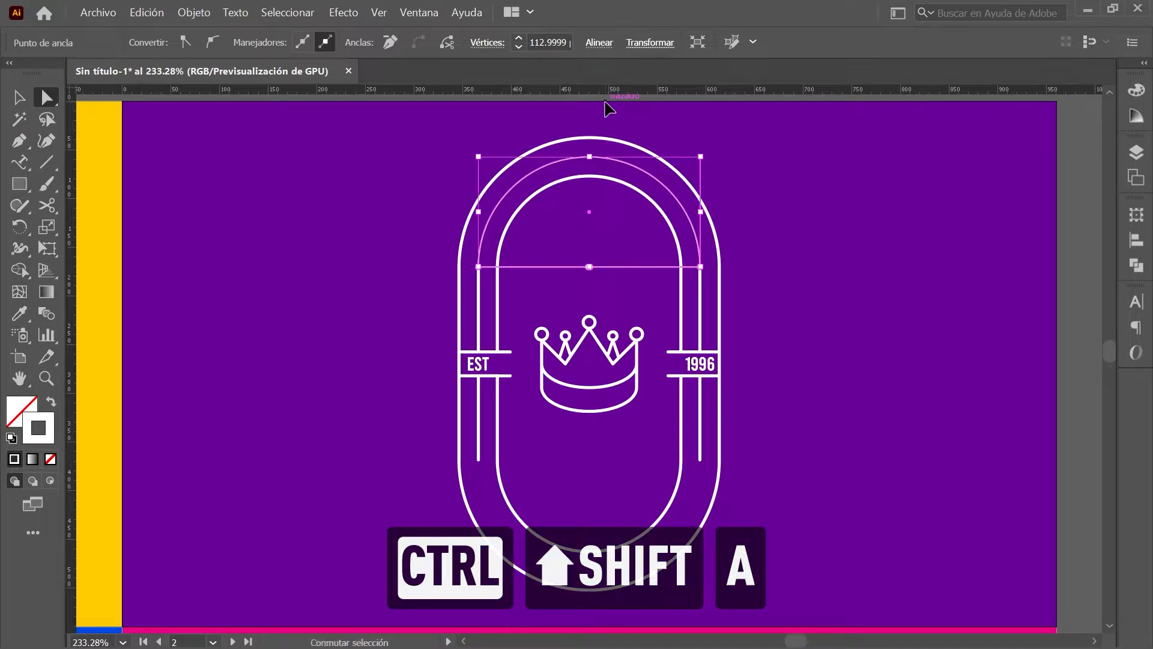
Step: Delete the rounded shape's straight bottom edge, leaving only the arch
key("ctrl+shift+a")
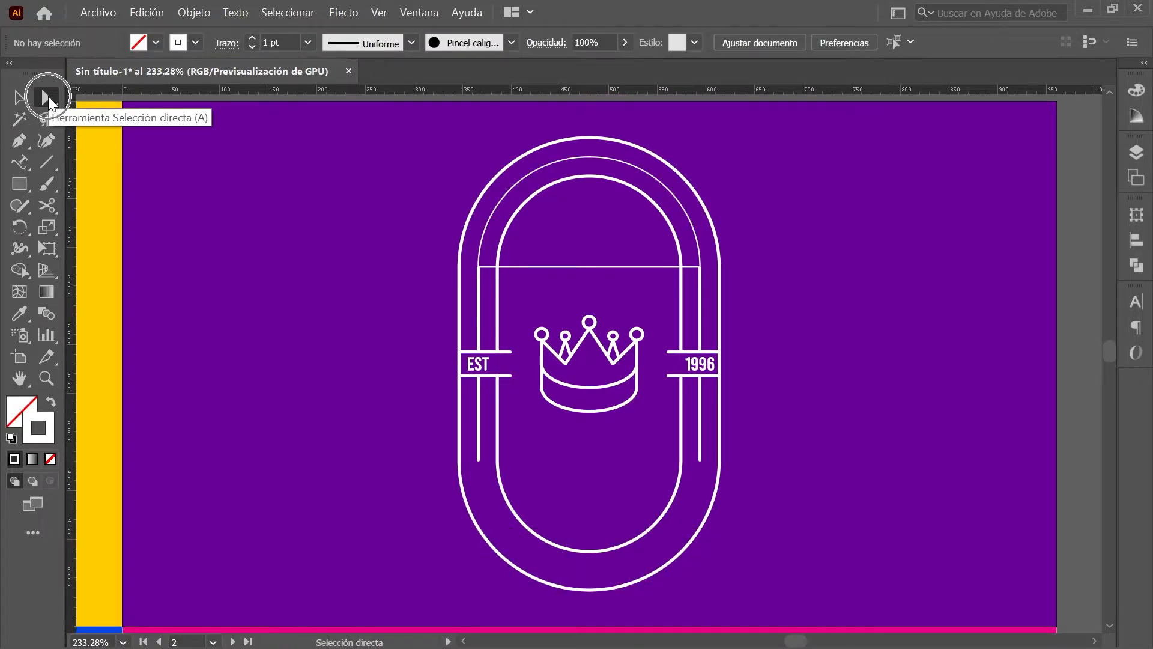
left_click(604, 268)
left_click(605, 268)
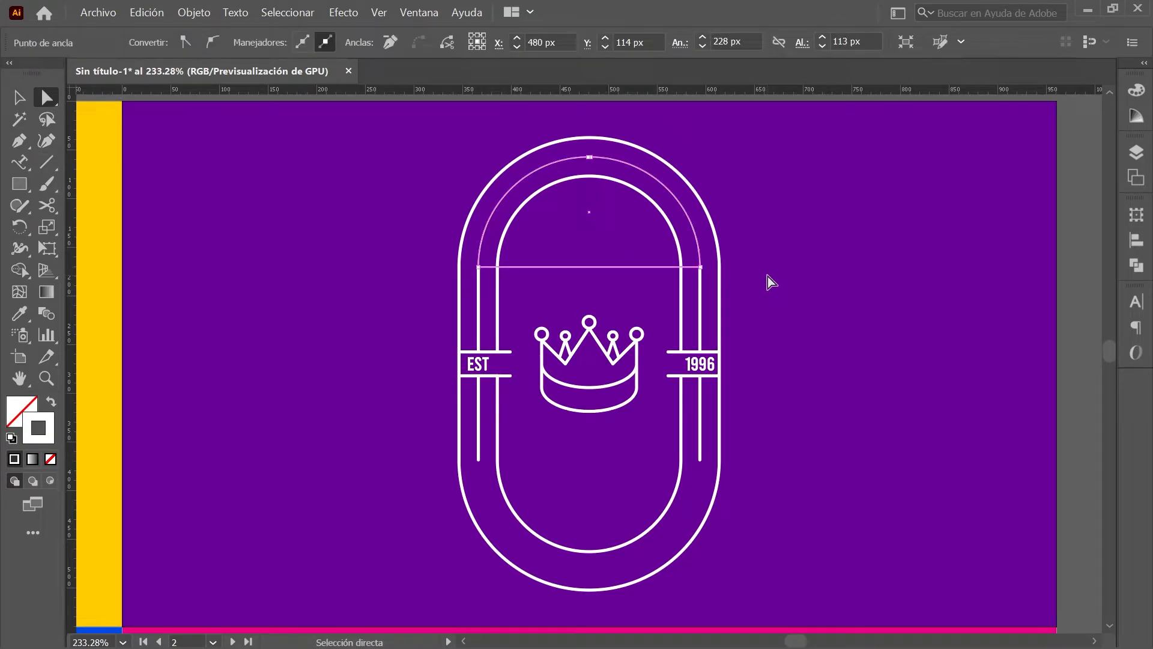
key("Delete")
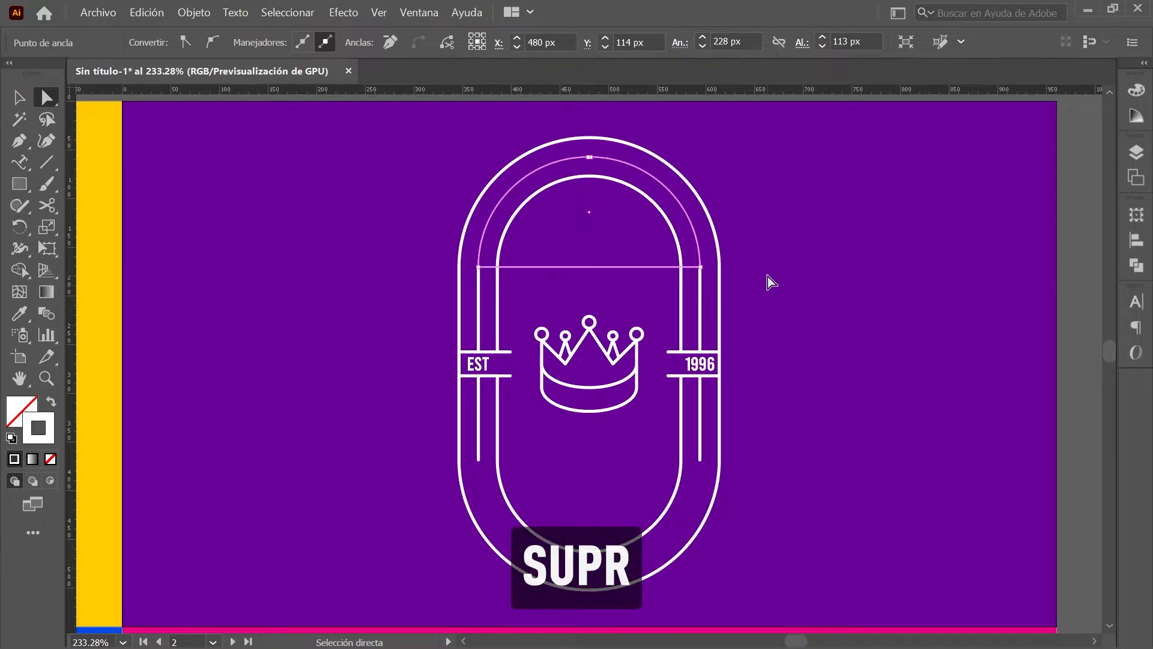
left_click(20, 98)
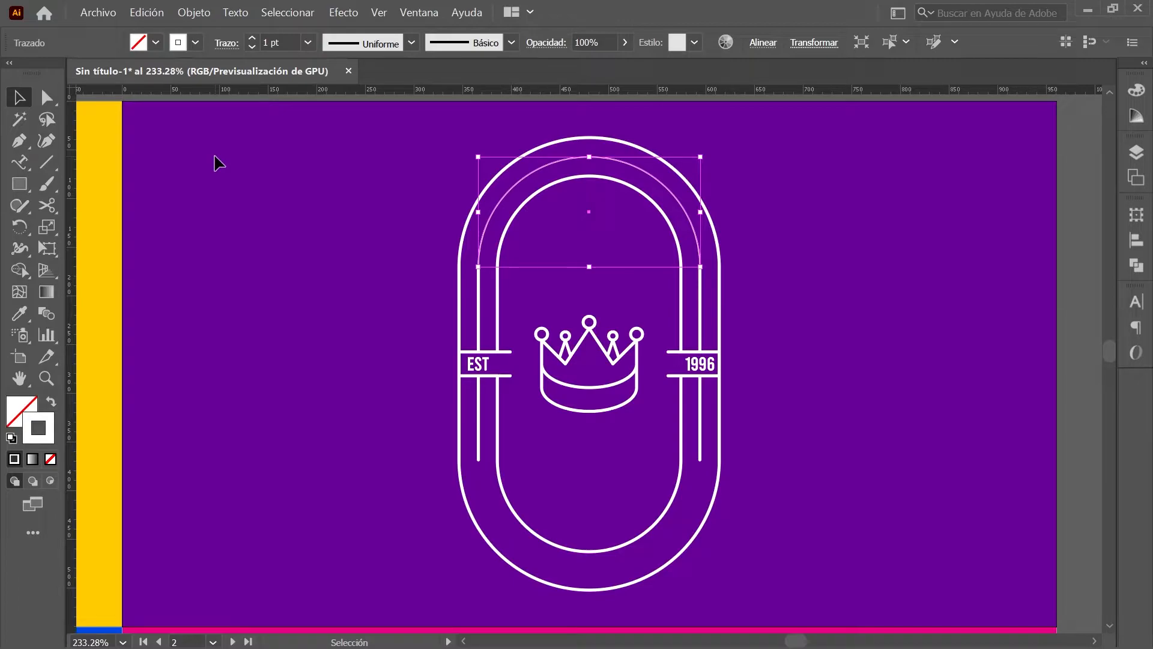
Step: Make a copy of the arch moved 313 px down with Object > Transform > Move
left_click(201, 16)
mouse_move(301, 37)
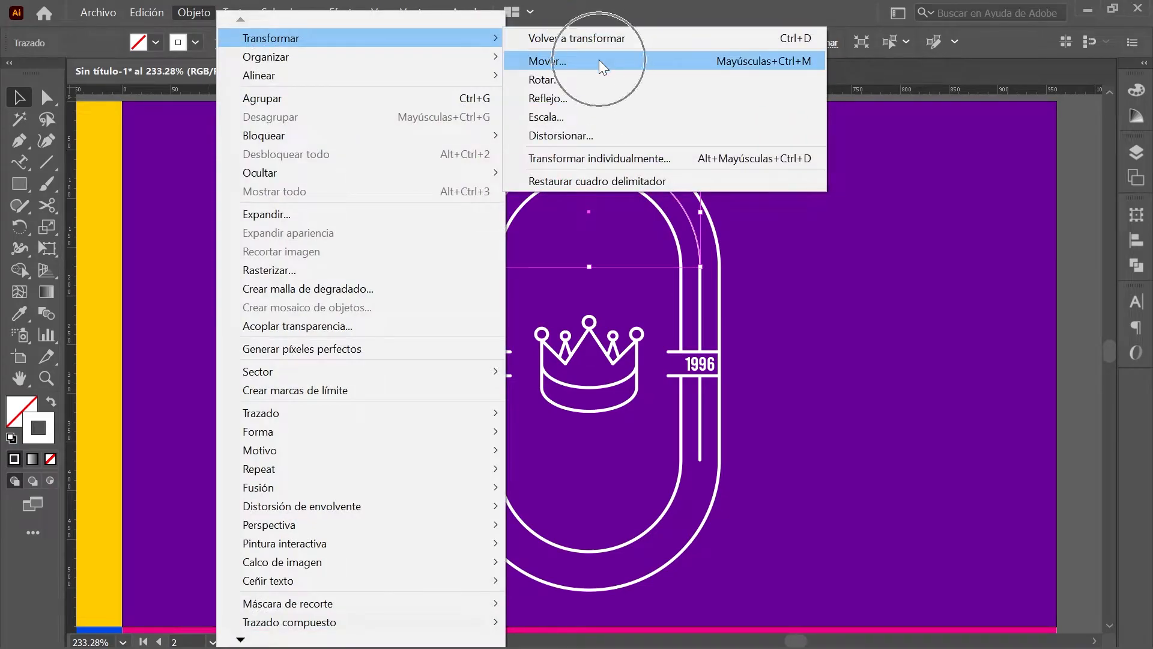
left_click(600, 61)
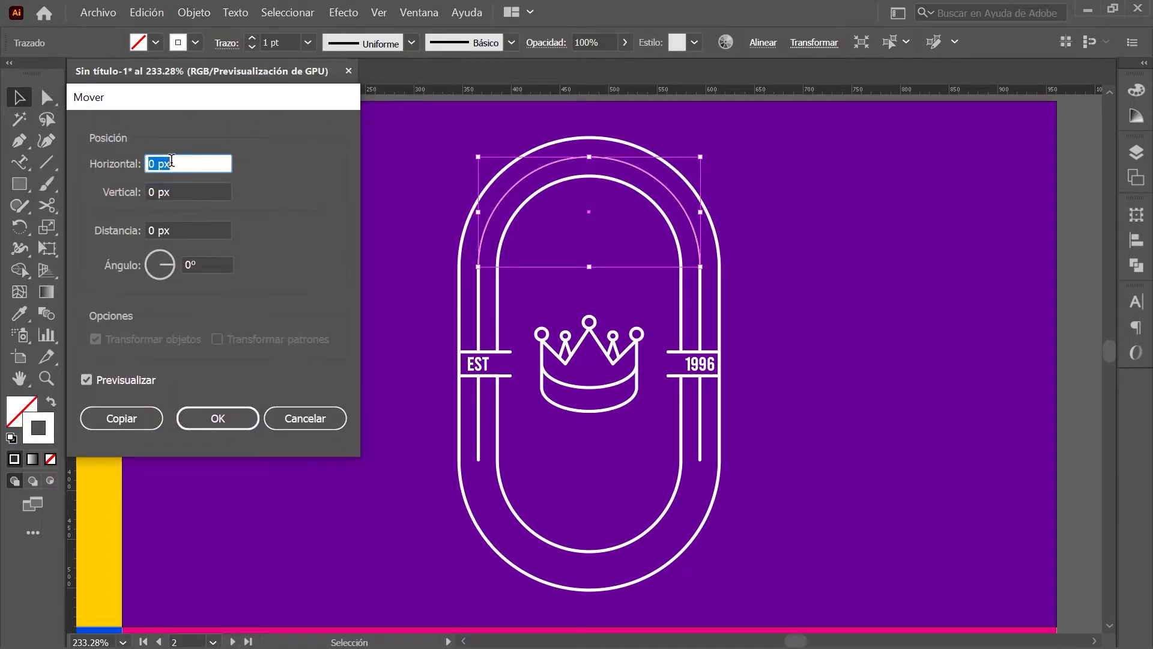
key("Tab")
type("313")
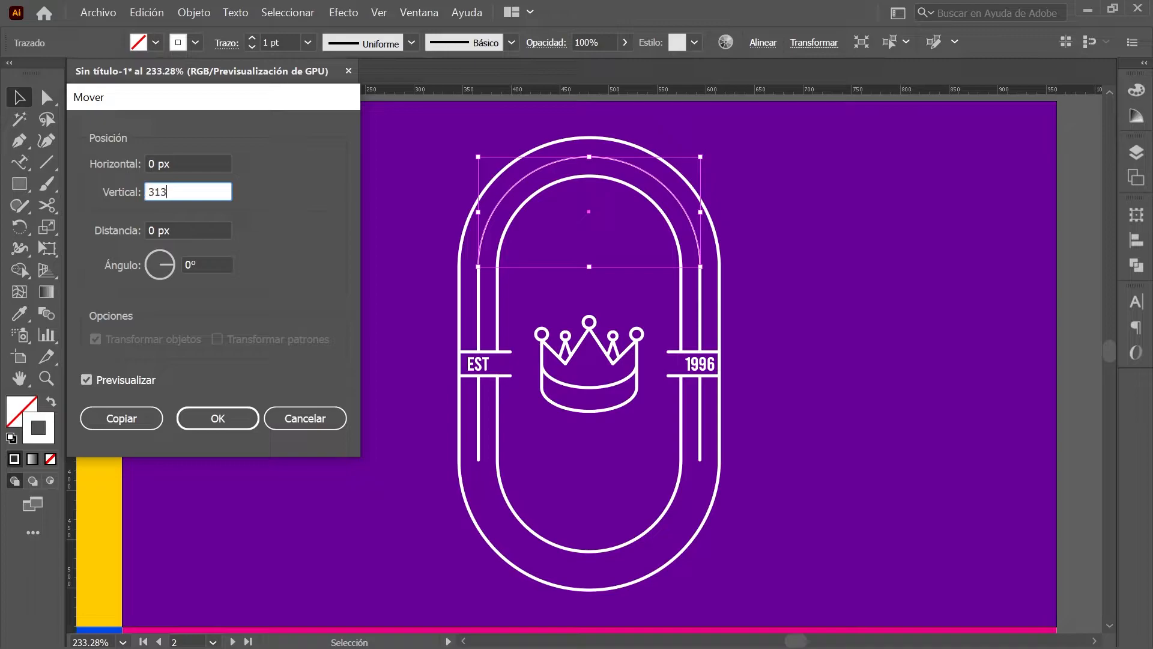
left_click(140, 418)
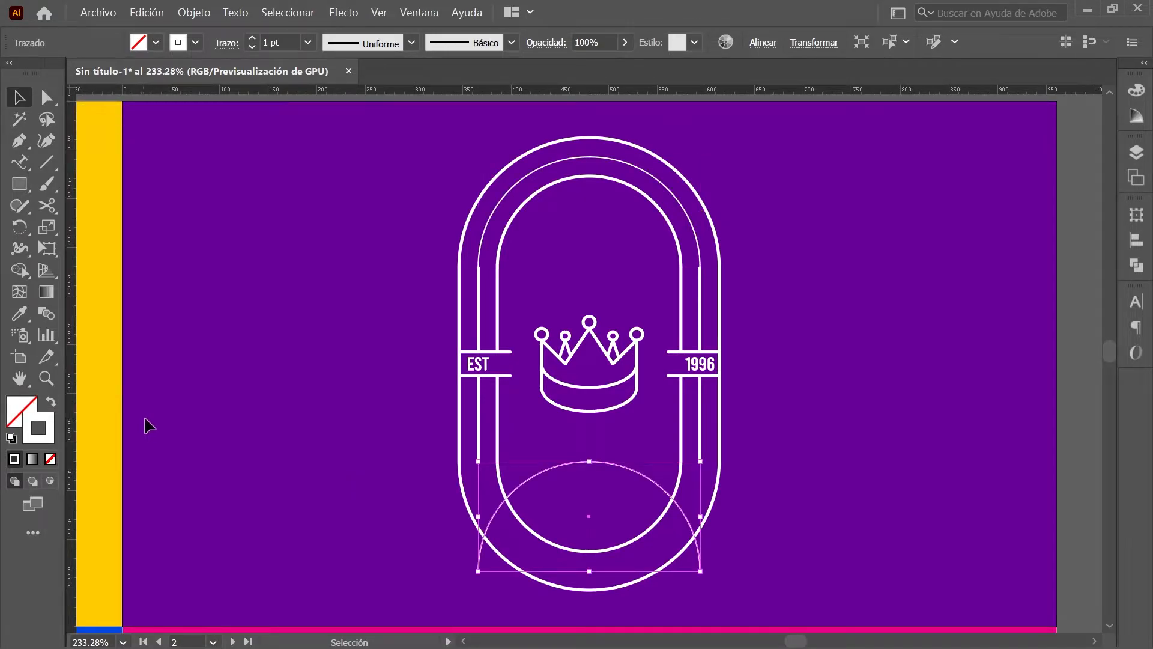
Step: Rotate the copied arch 180° so it follows the emblem's bottom curve
left_click(1137, 214)
left_click(946, 280)
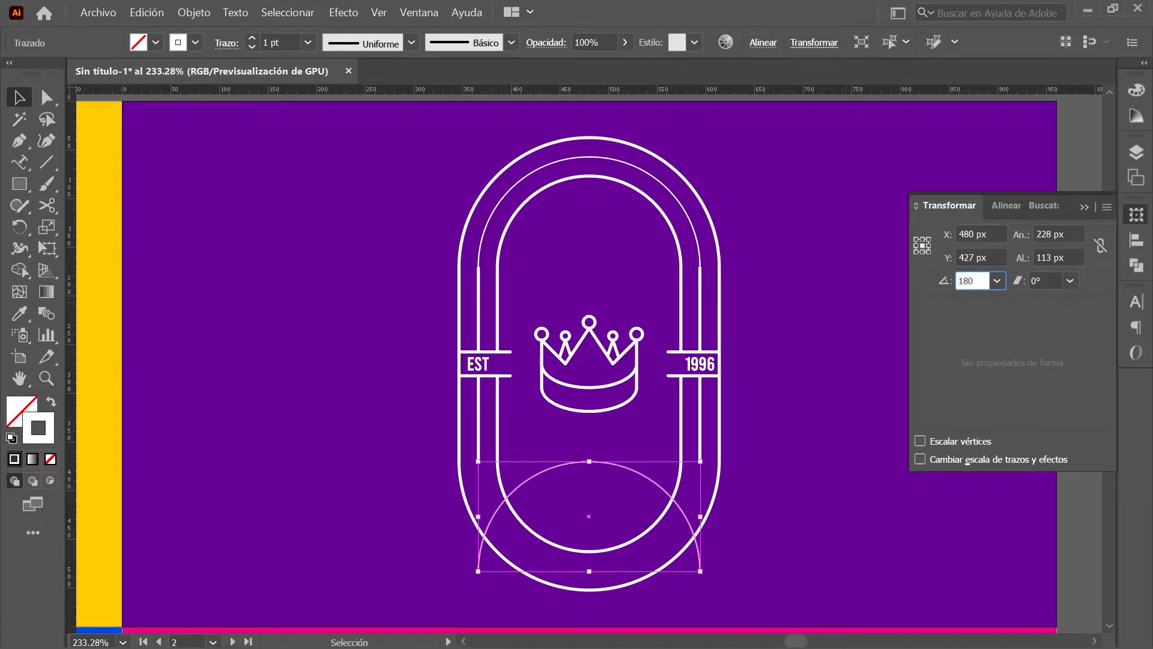
key("Return")
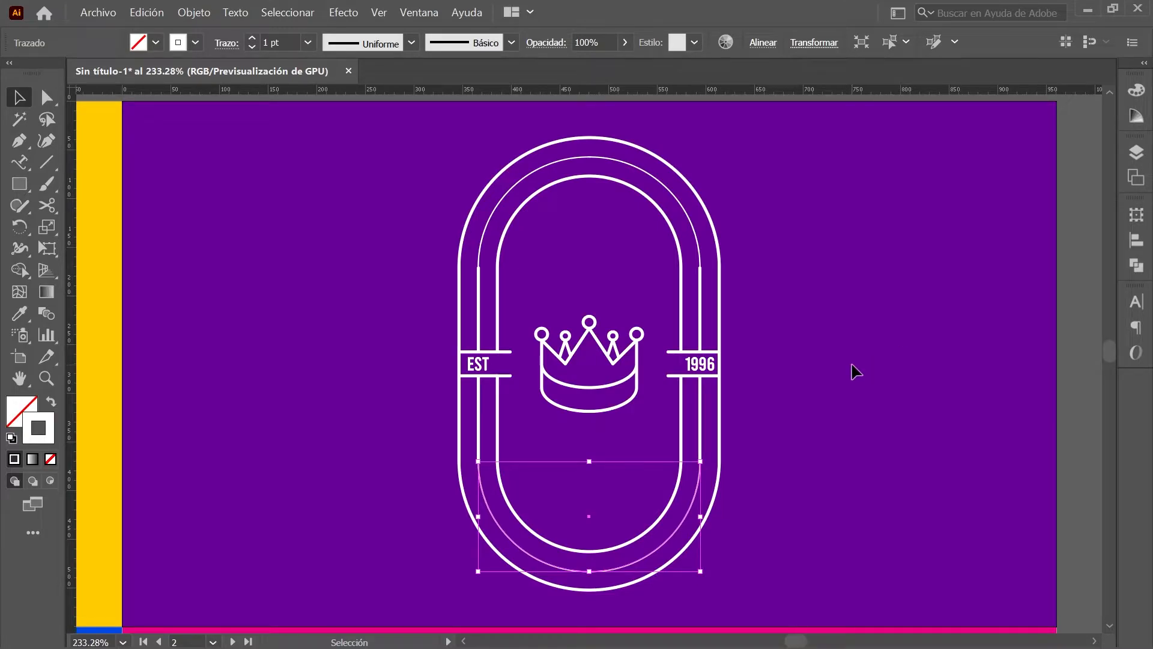
key("ctrl+shift+a")
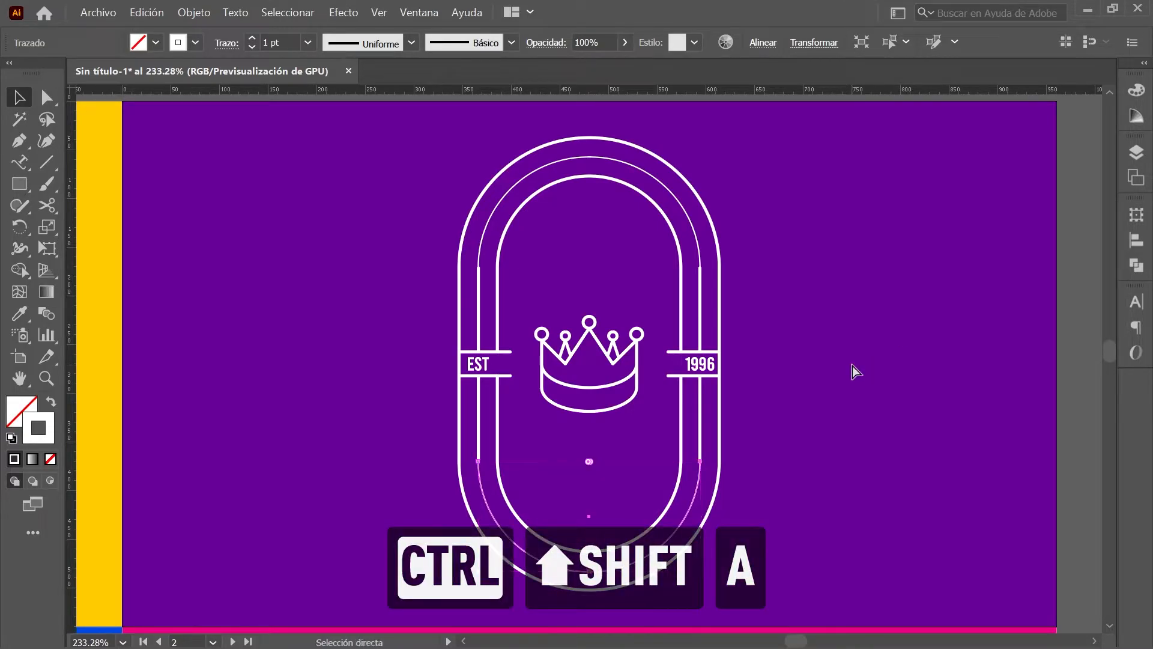
Step: Type a person's name along the top arch and widen the path-text brackets to show it all
left_click(17, 163)
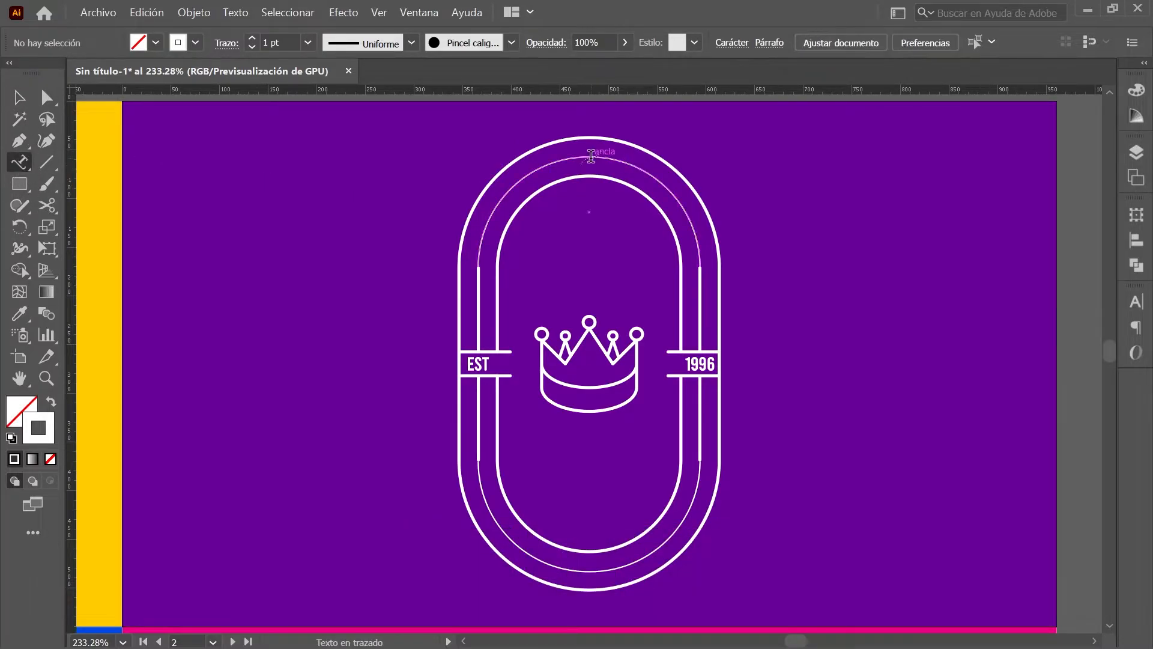
left_click(591, 158)
type("MARÍA")
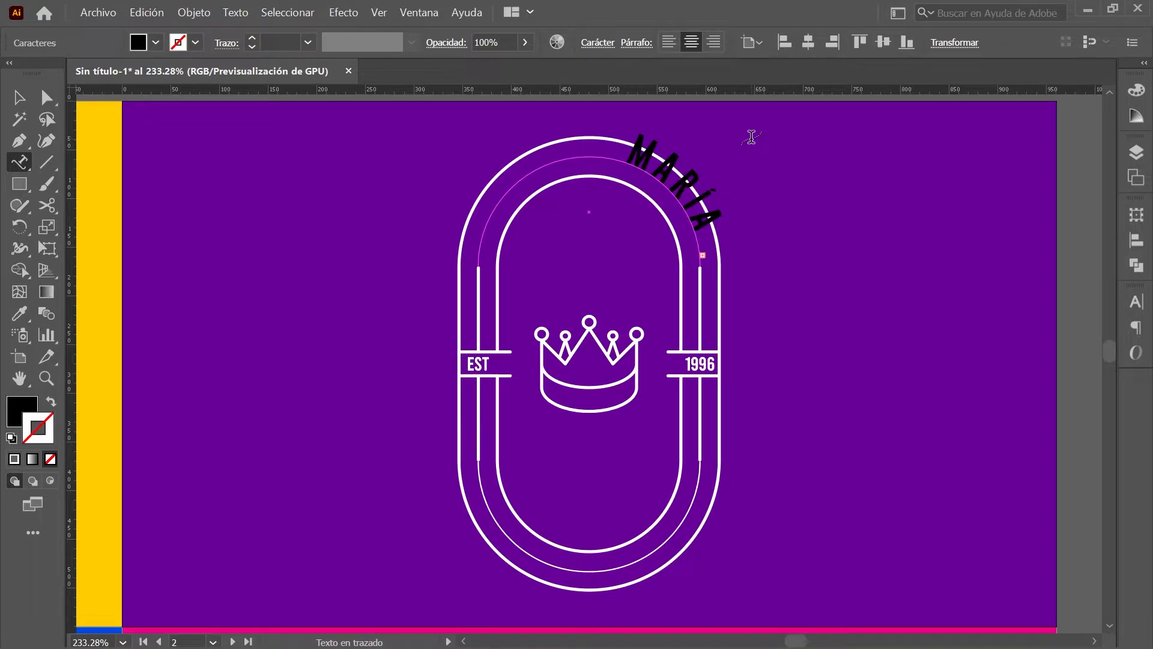
left_click(46, 96)
left_click_drag(589, 136, 454, 307)
left_click_drag(700, 261, 701, 286)
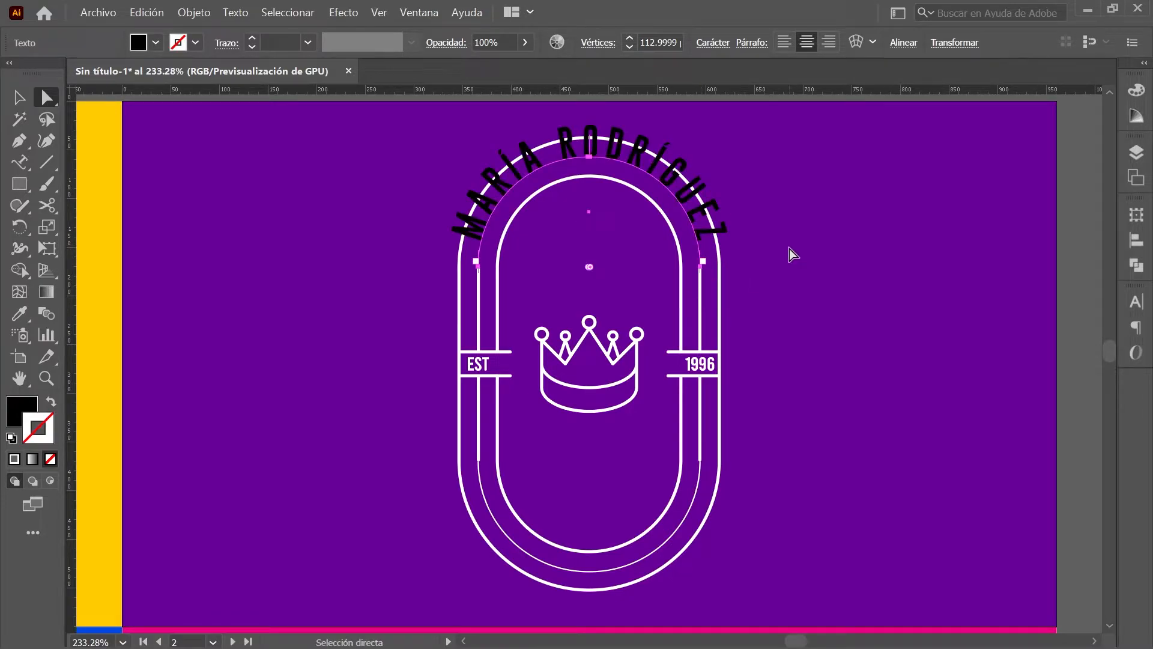
Step: Set the arched name's Type on a Path alignment to Center
double_click(22, 163)
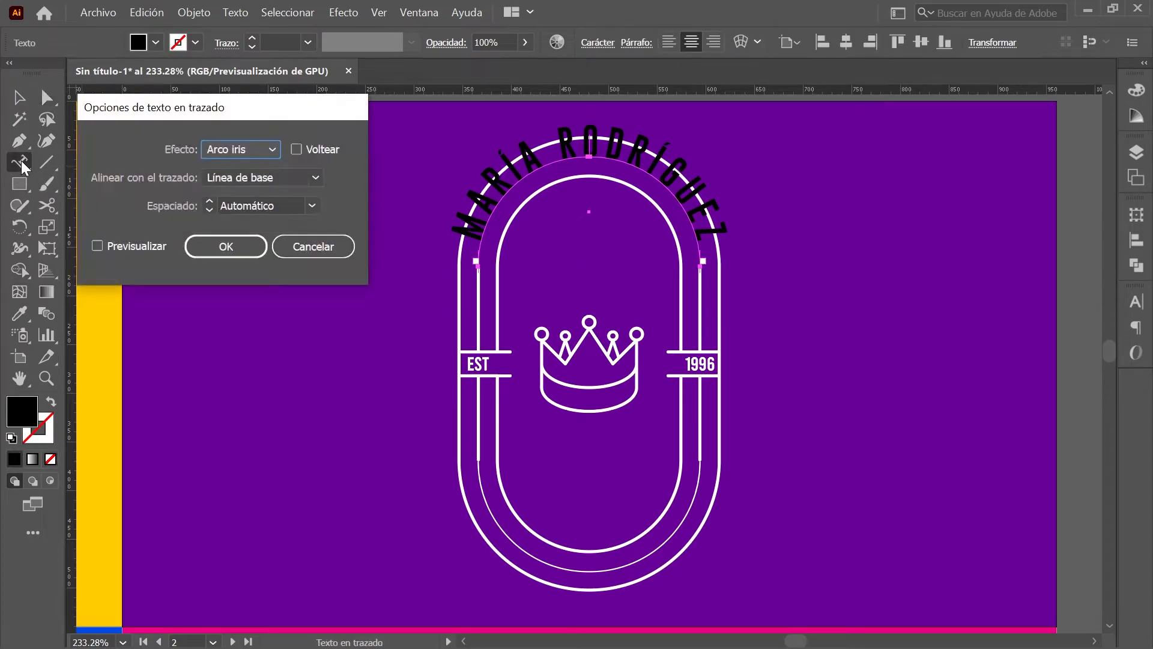
left_click(290, 178)
left_click(298, 237)
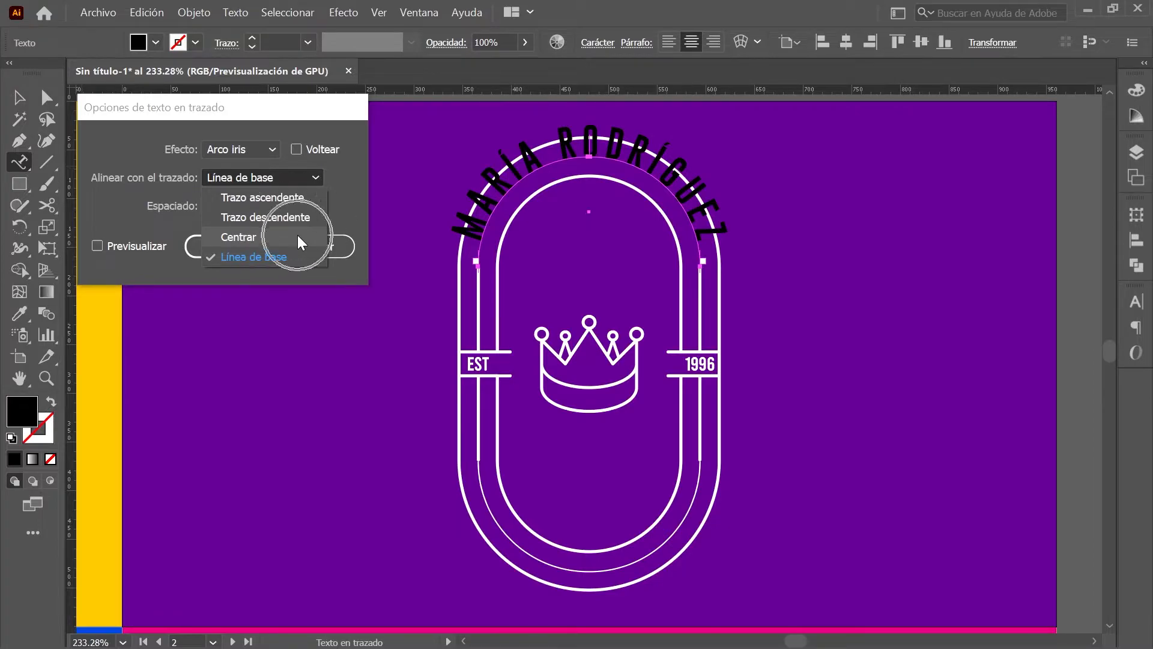
left_click(221, 243)
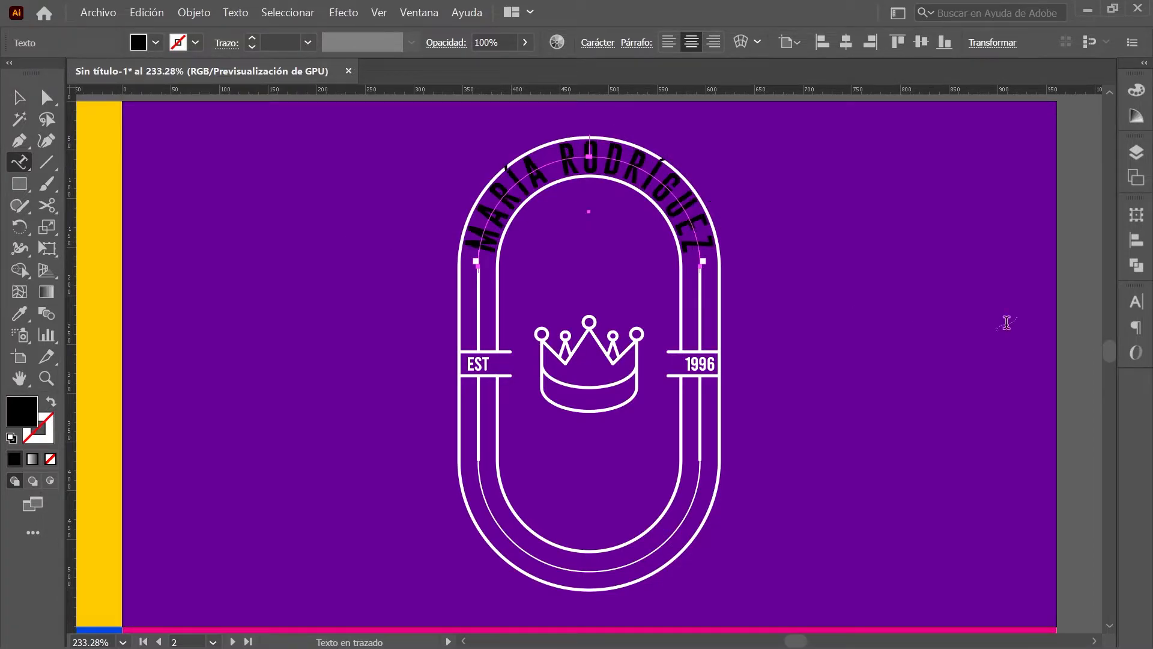
Step: Set the name to 20 pt font size with 520 tracking
left_click(1136, 302)
double_click(959, 374)
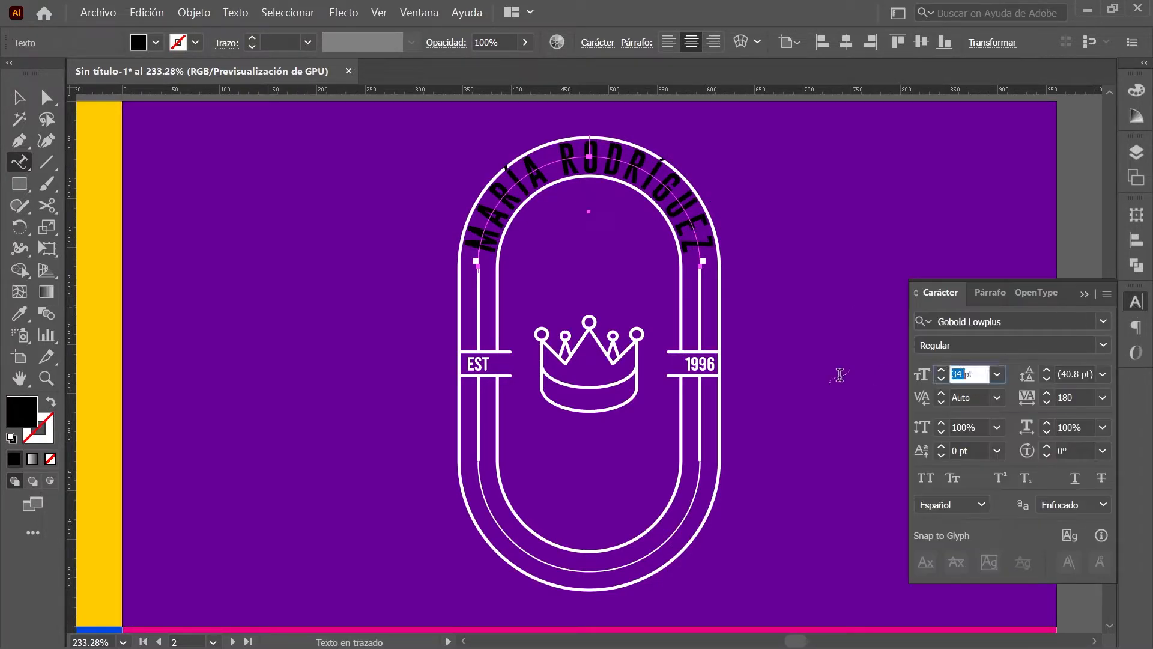
type("20")
key("Return")
double_click(1072, 397)
type("520")
key("Return")
left_click(1136, 95)
Step: Make the name white, then add MODELAJE on the lower inner arc, slid to bottom centre
left_click(916, 125)
left_click(938, 203)
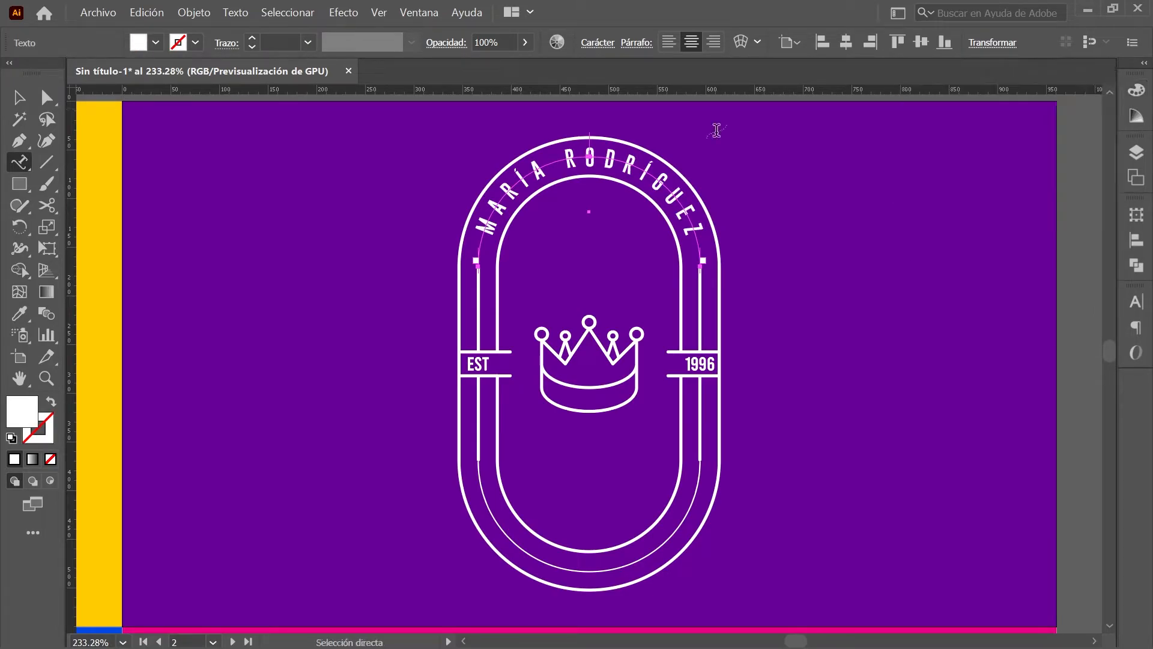
left_click(22, 162)
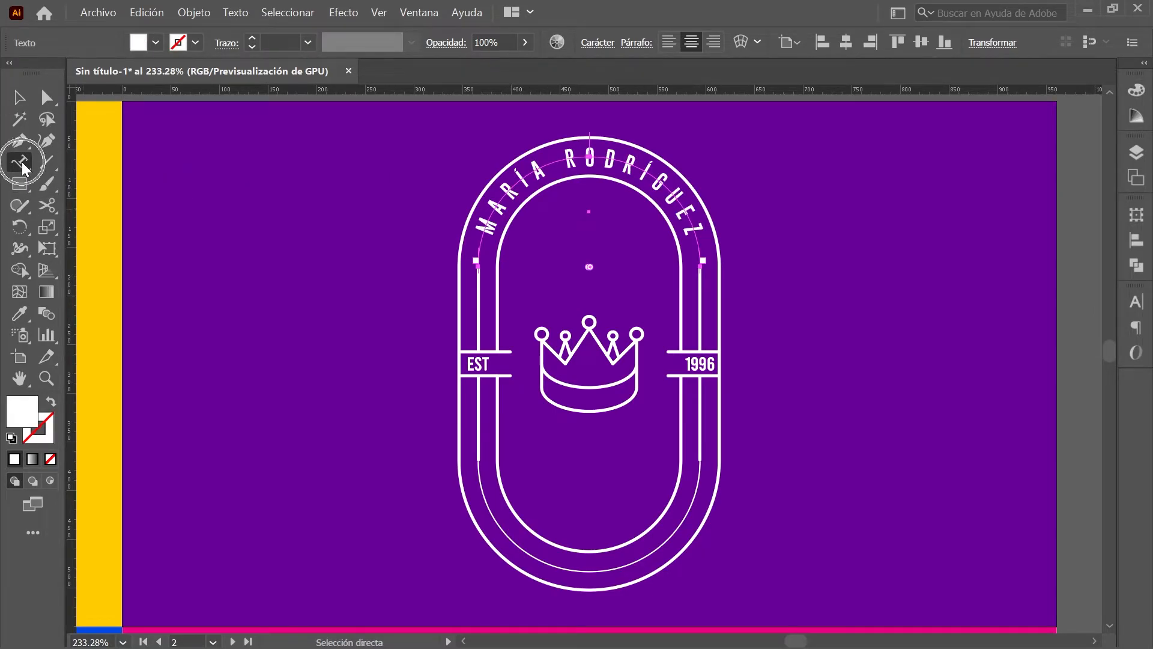
left_click(492, 532)
type("MODELAJE")
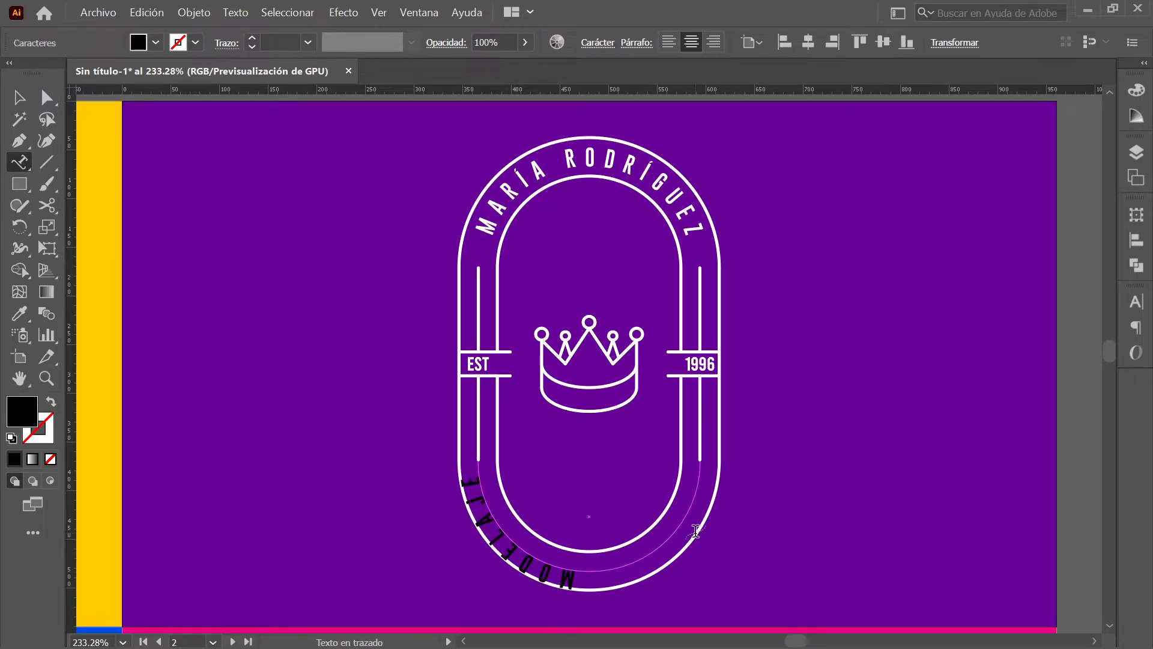
left_click(47, 102)
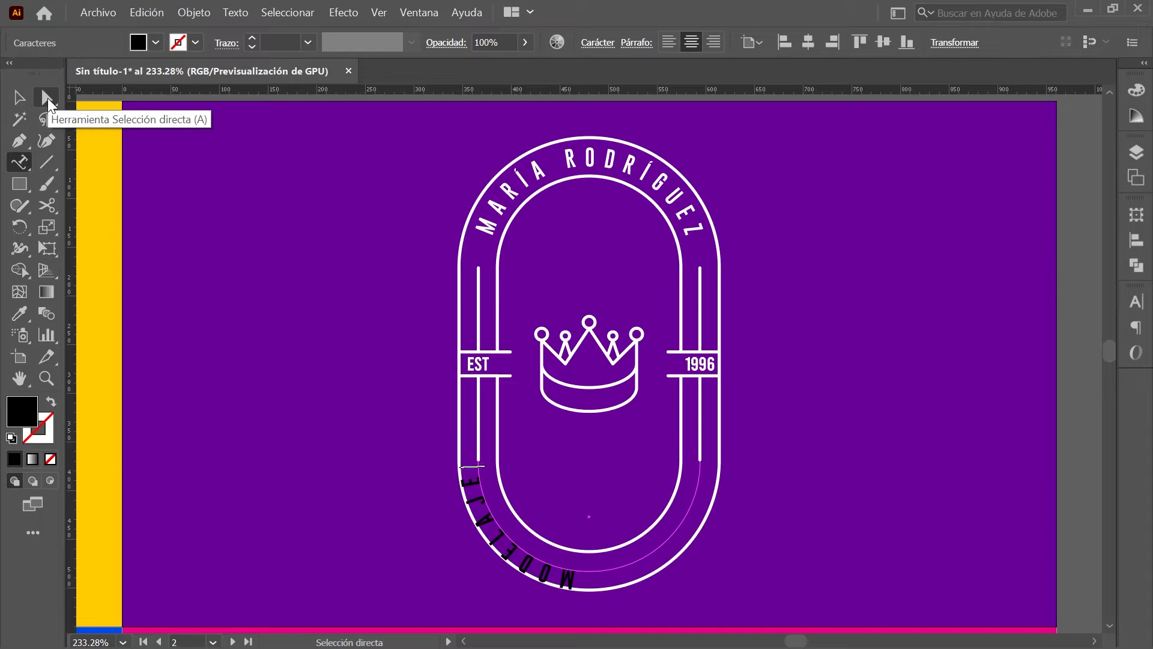
left_click(478, 449)
left_click_drag(480, 455, 760, 483)
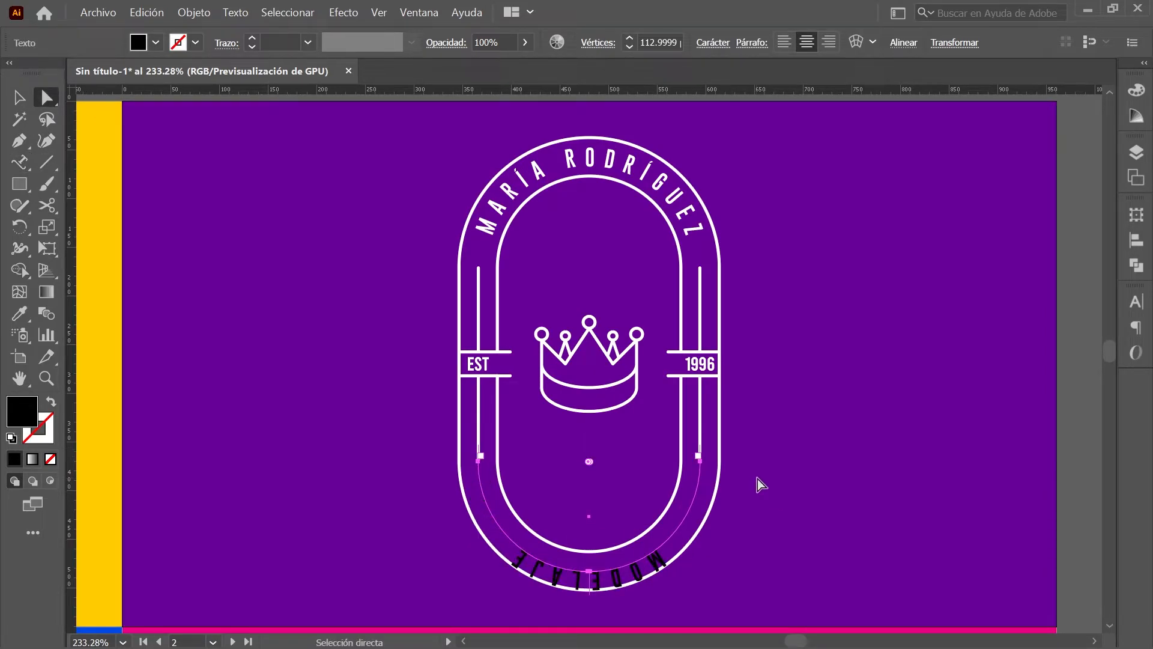
Step: Flip MODELAJE to read upright and centre it on its path in the Type on a Path options
left_click(24, 167)
double_click(24, 167)
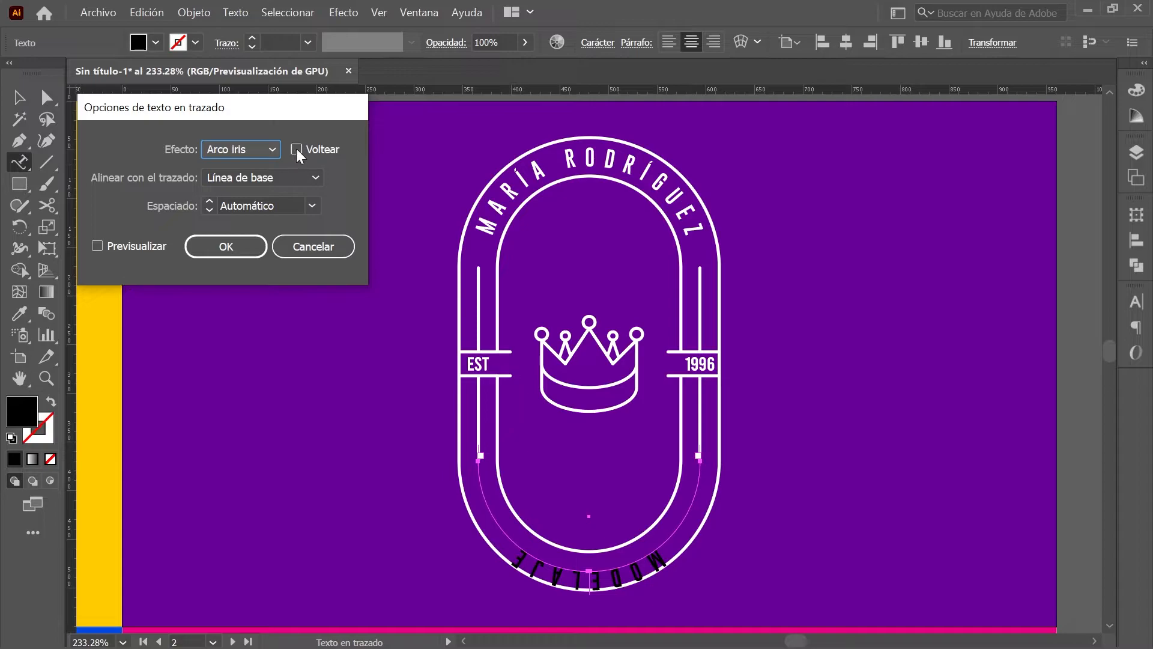
left_click(297, 149)
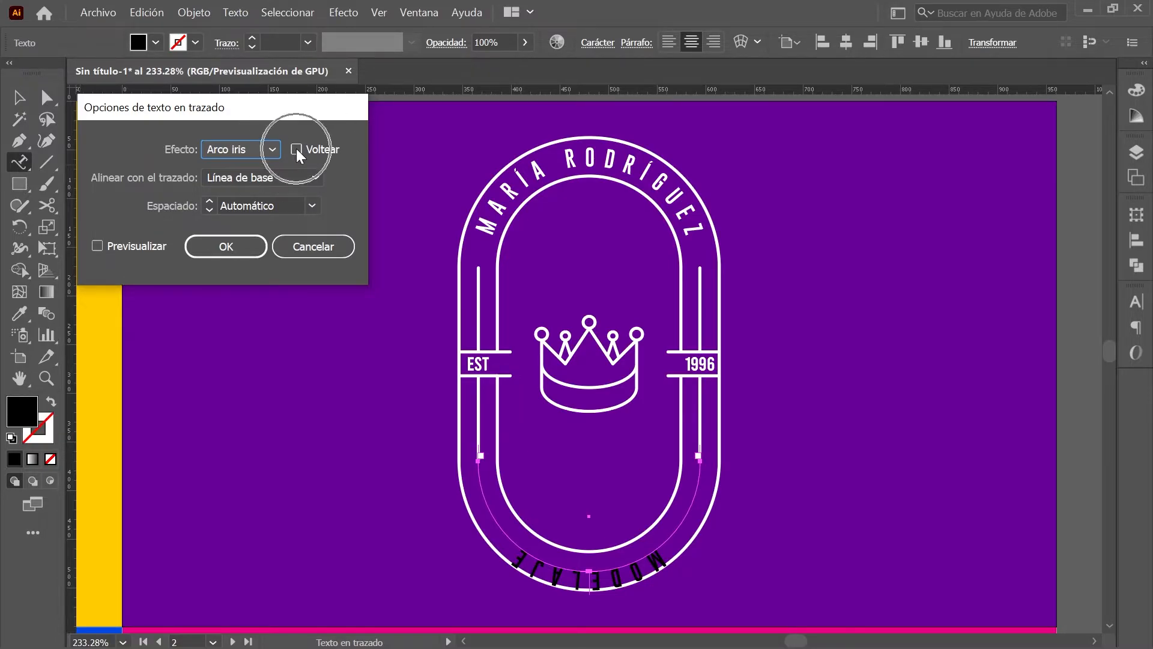
left_click(315, 177)
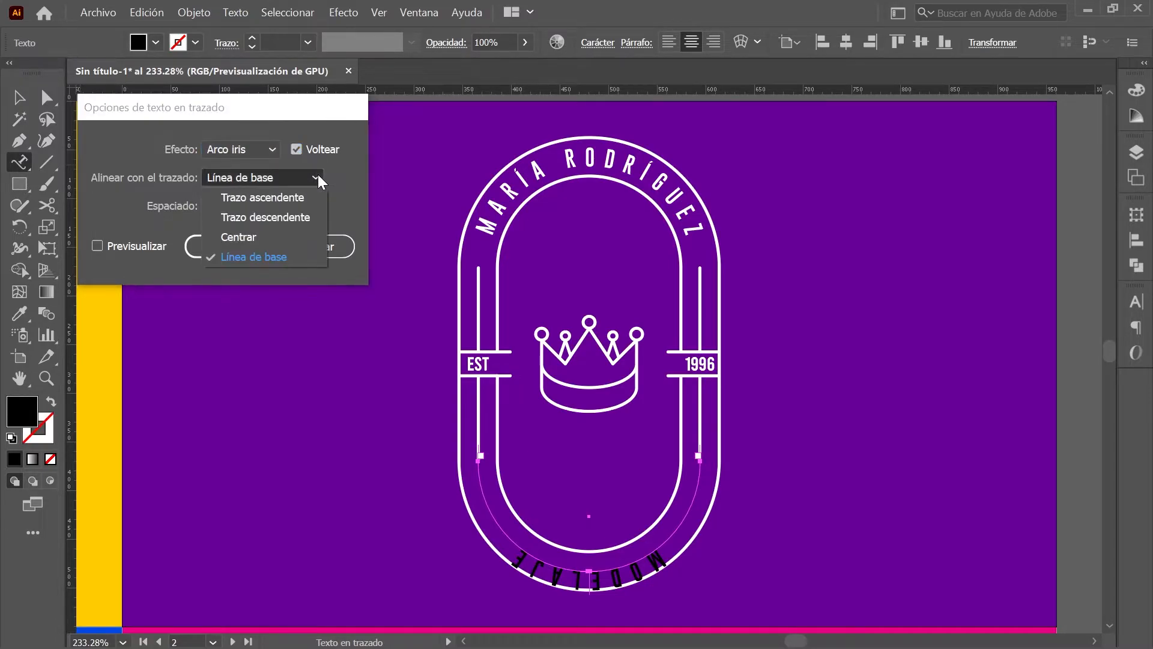
left_click(307, 238)
left_click(243, 247)
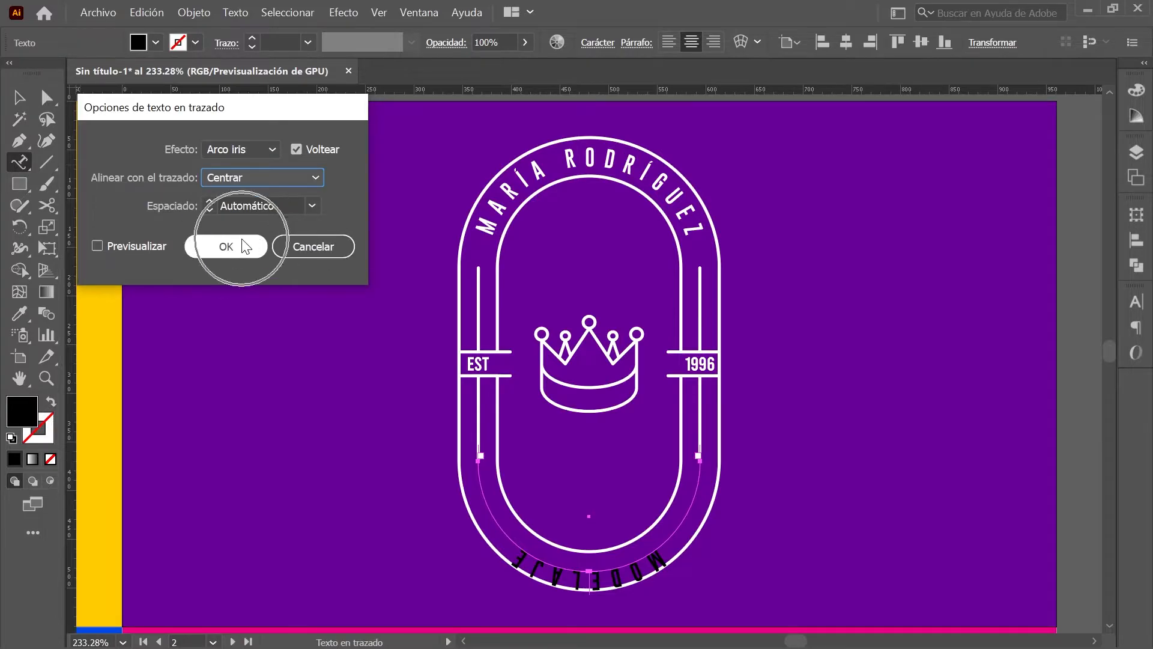
Step: Set MODELAJE's fill colour to white and deselect it
left_click(1136, 94)
left_click(1135, 93)
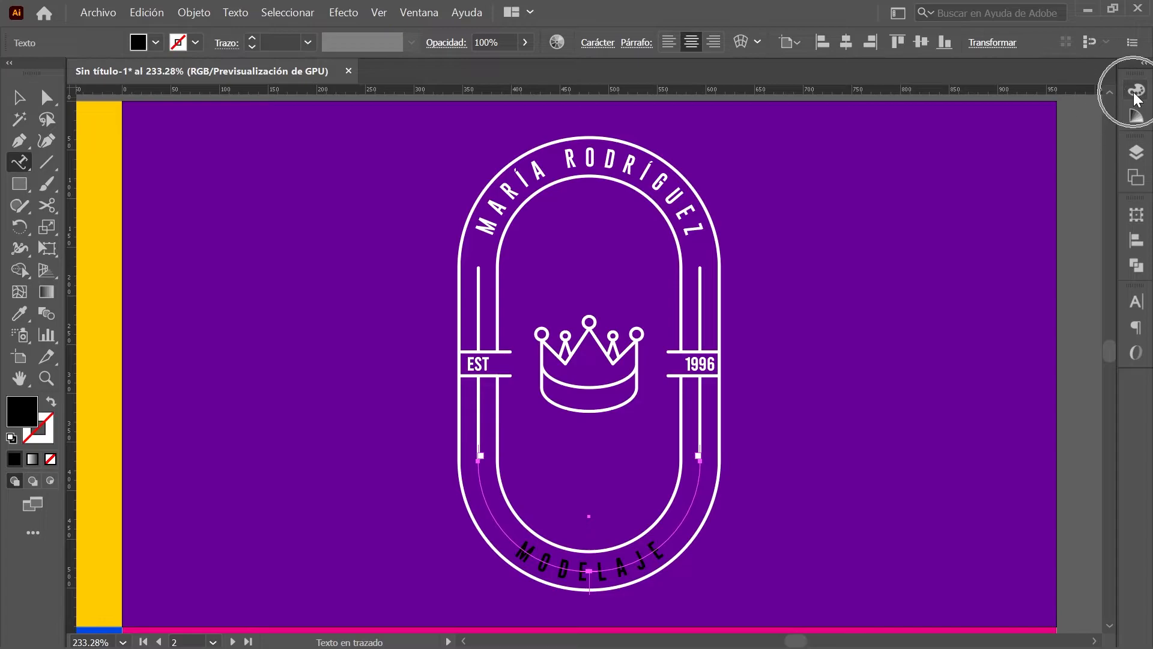
left_click(918, 123)
left_click(936, 205)
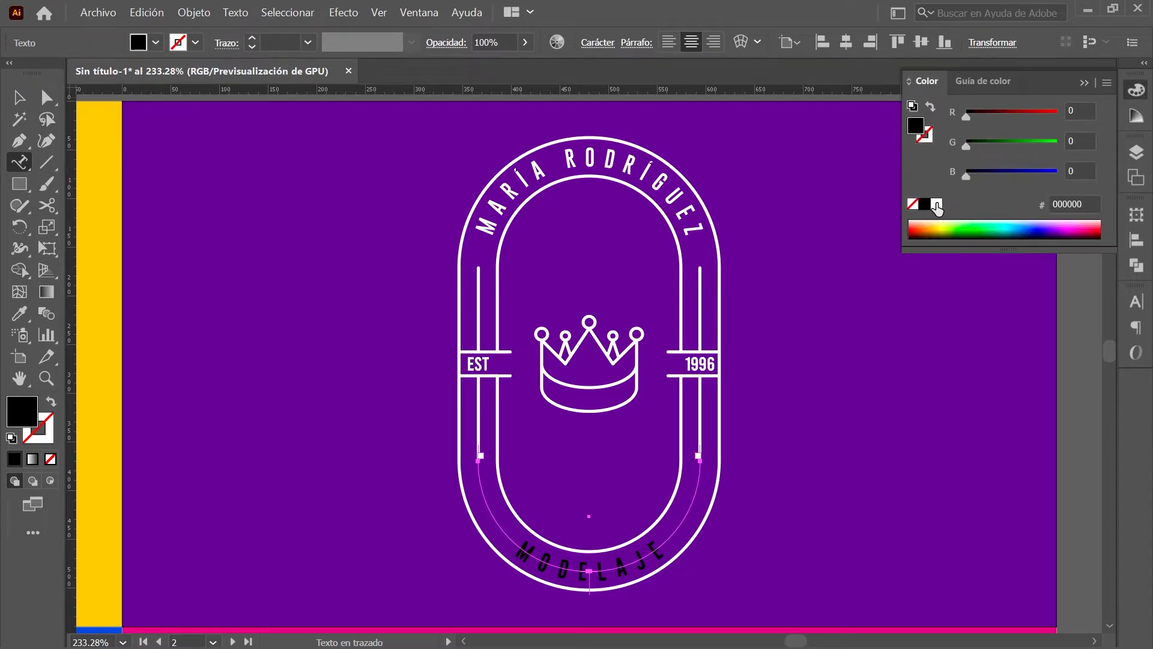
left_click(937, 206)
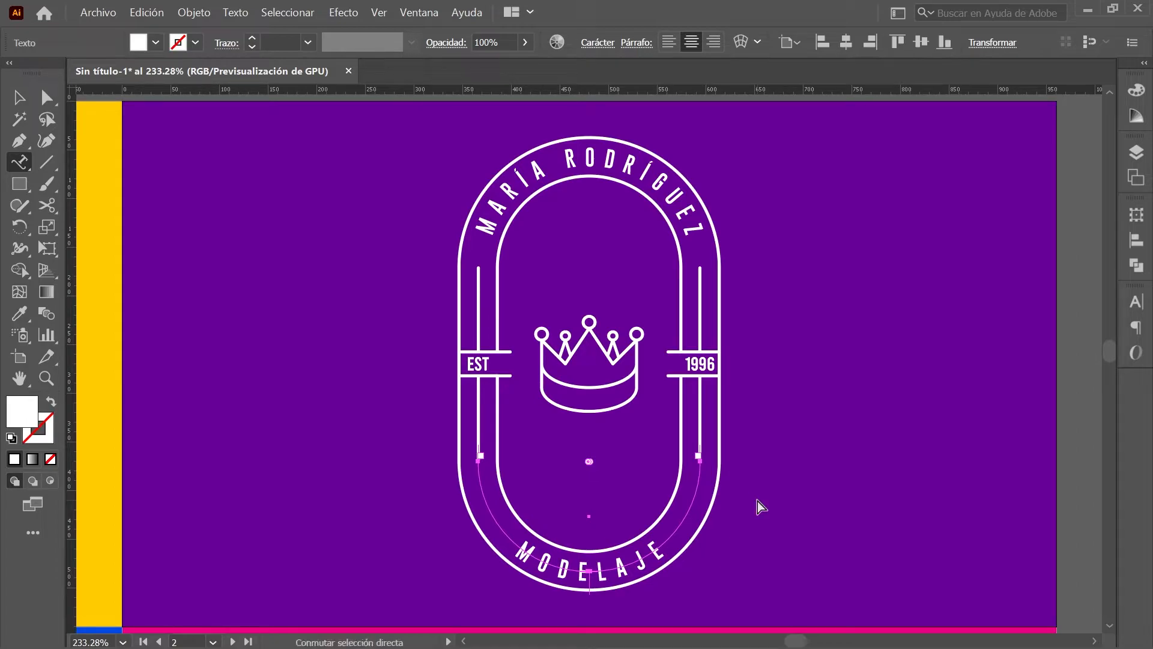
left_click(758, 501, "ctrl")
left_click(1133, 179)
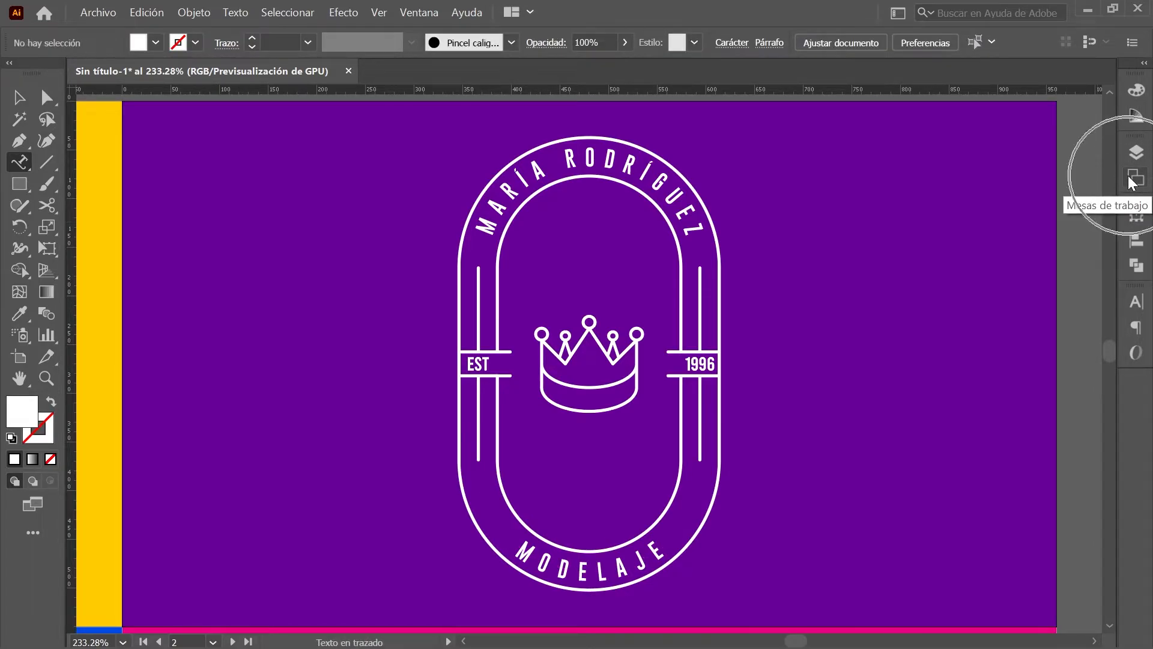
Step: Switch to artboard 3 with the blue figure-8
left_click(1133, 180)
key("ctrl")
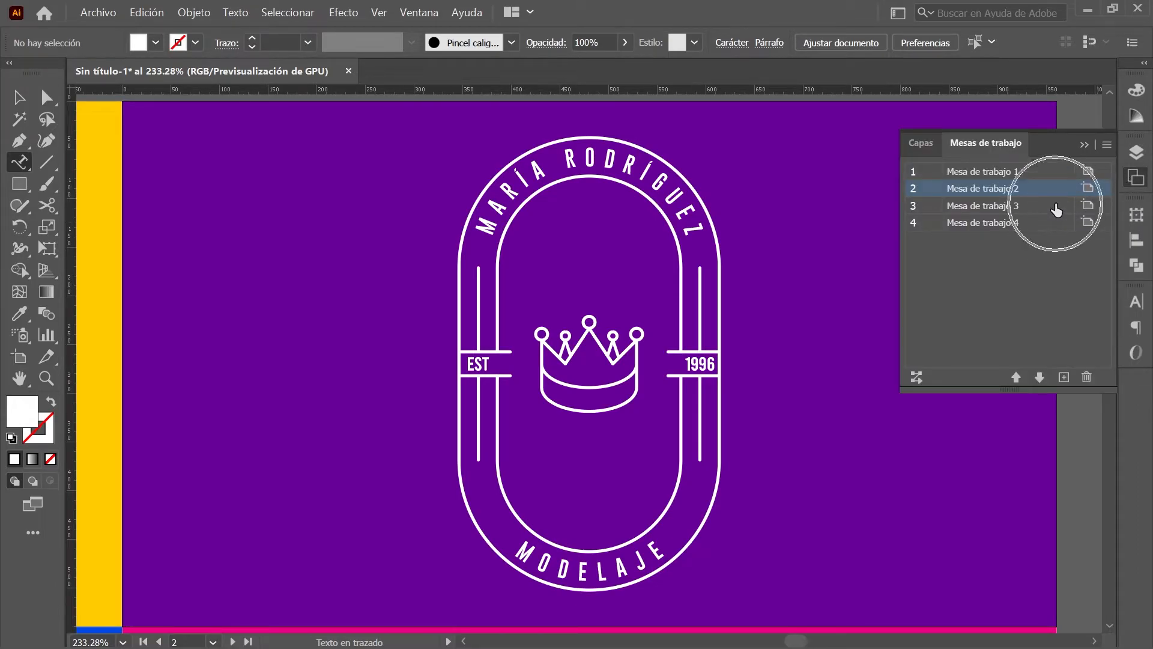
key("ctrl")
double_click(1056, 209)
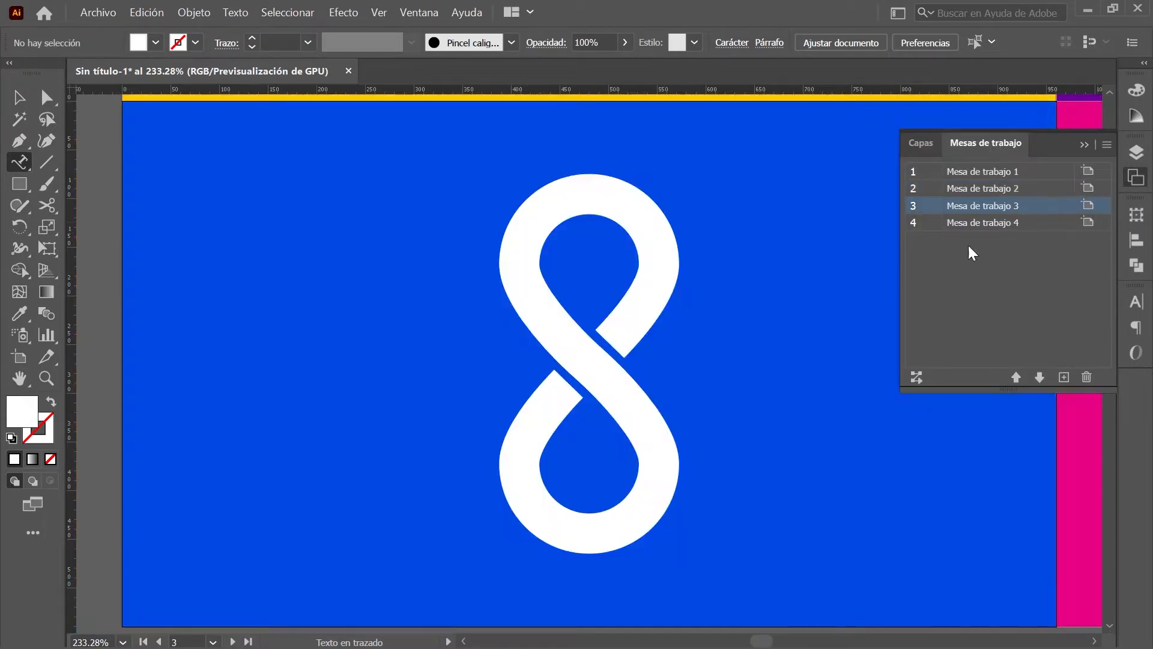
Step: Draw a 144 px circle with no fill and a black stroke
left_click_drag(20, 183, 164, 229)
key("ctrl")
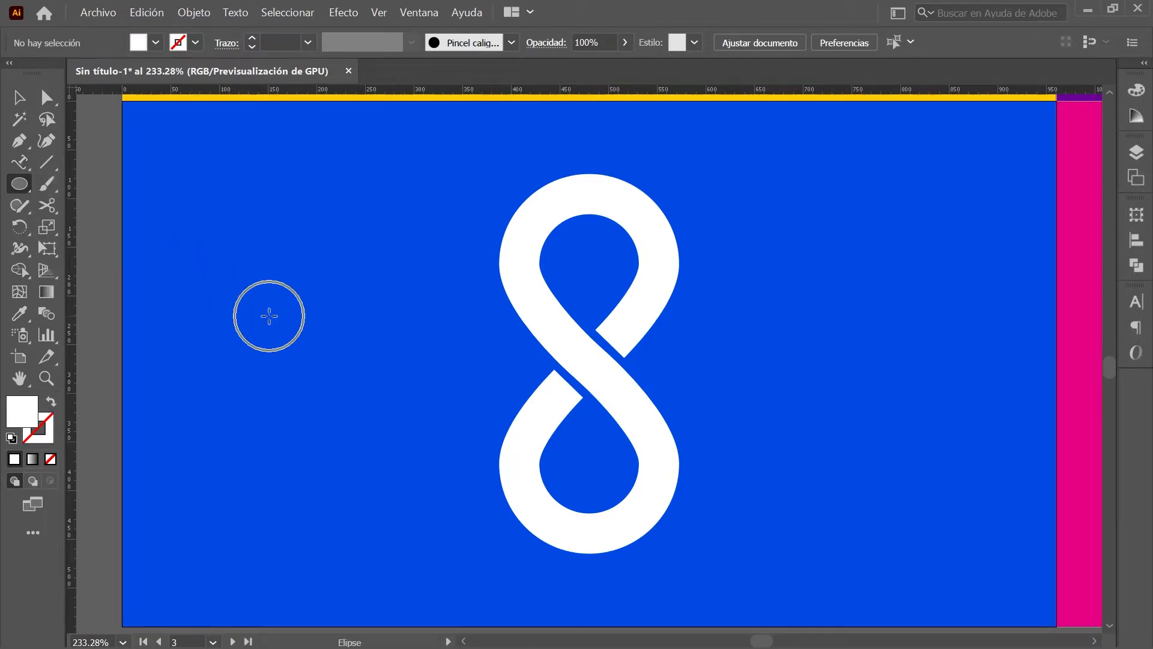
left_click(269, 316)
type("144")
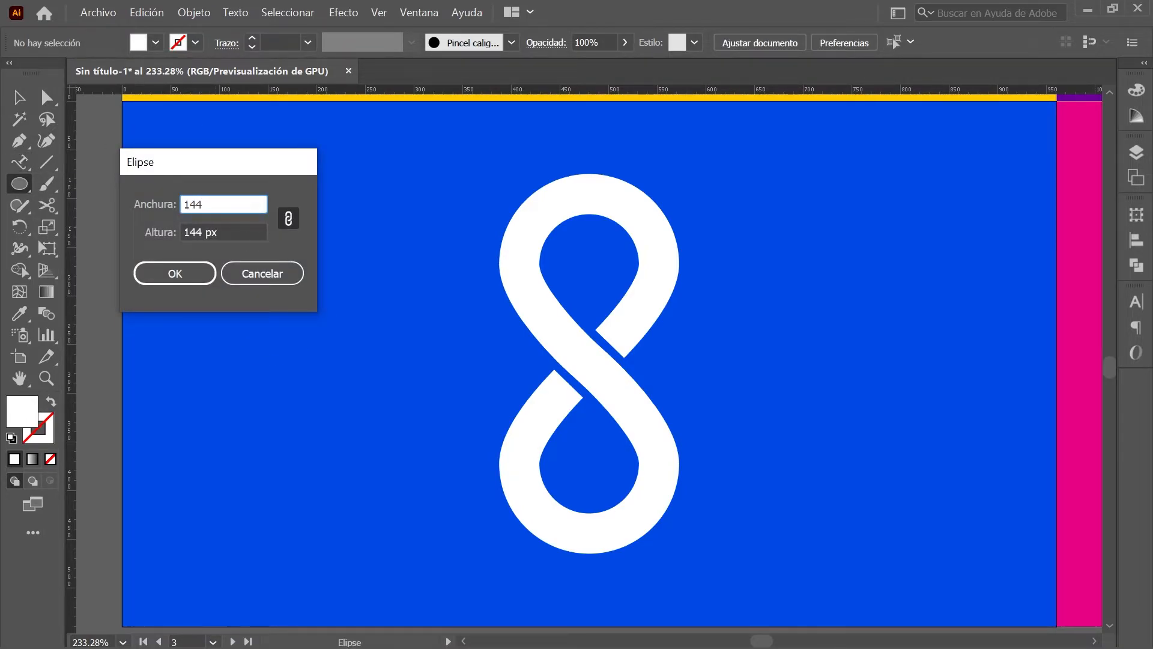
left_click(200, 271)
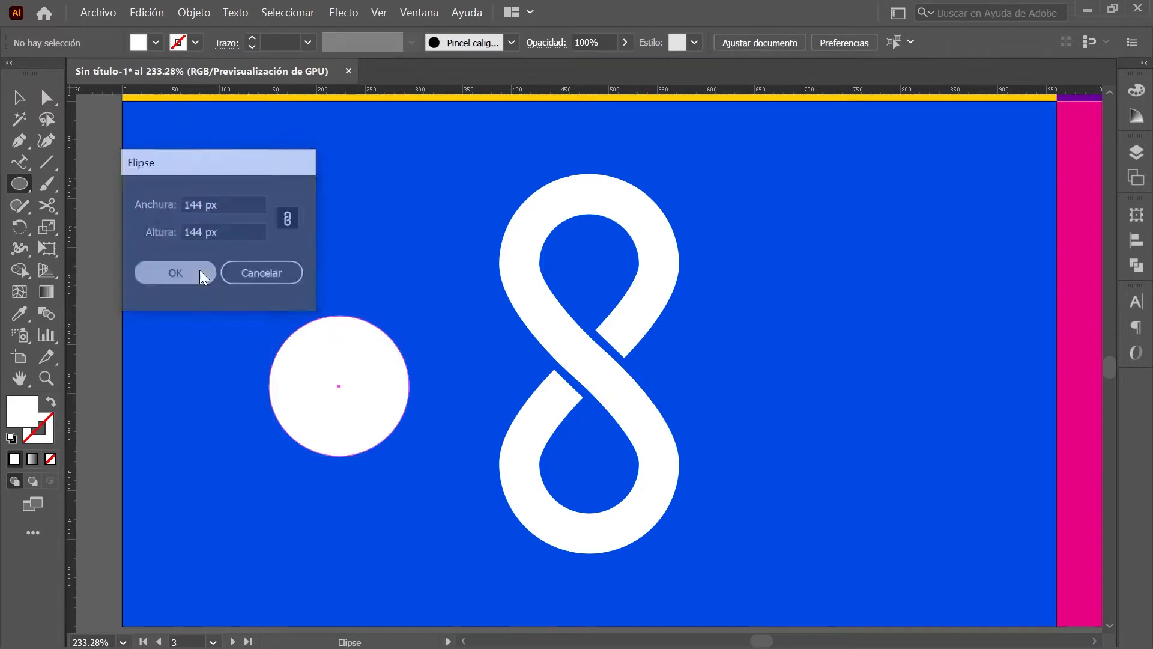
left_click(1136, 90)
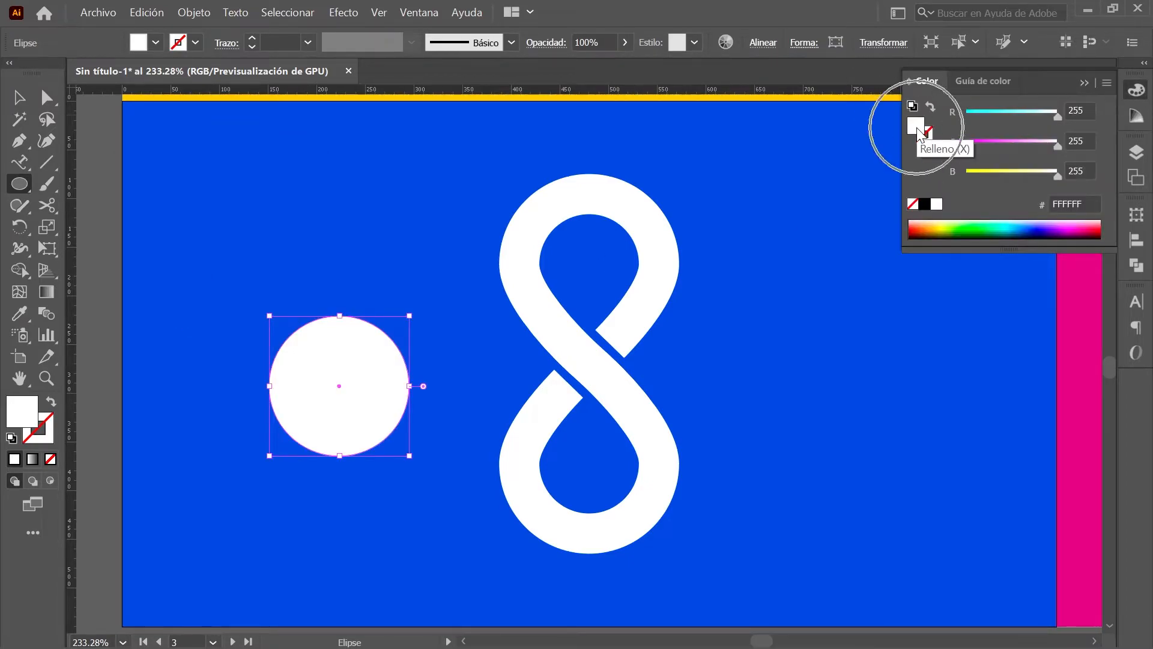
left_click(913, 204)
left_click(925, 133)
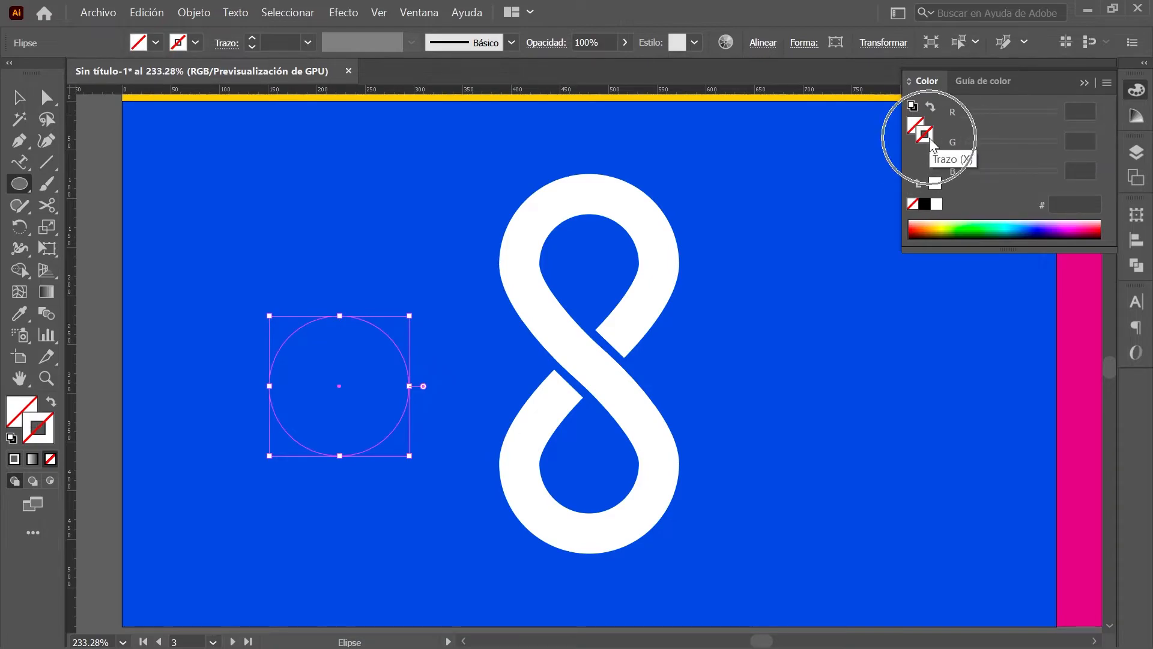
left_click(925, 204)
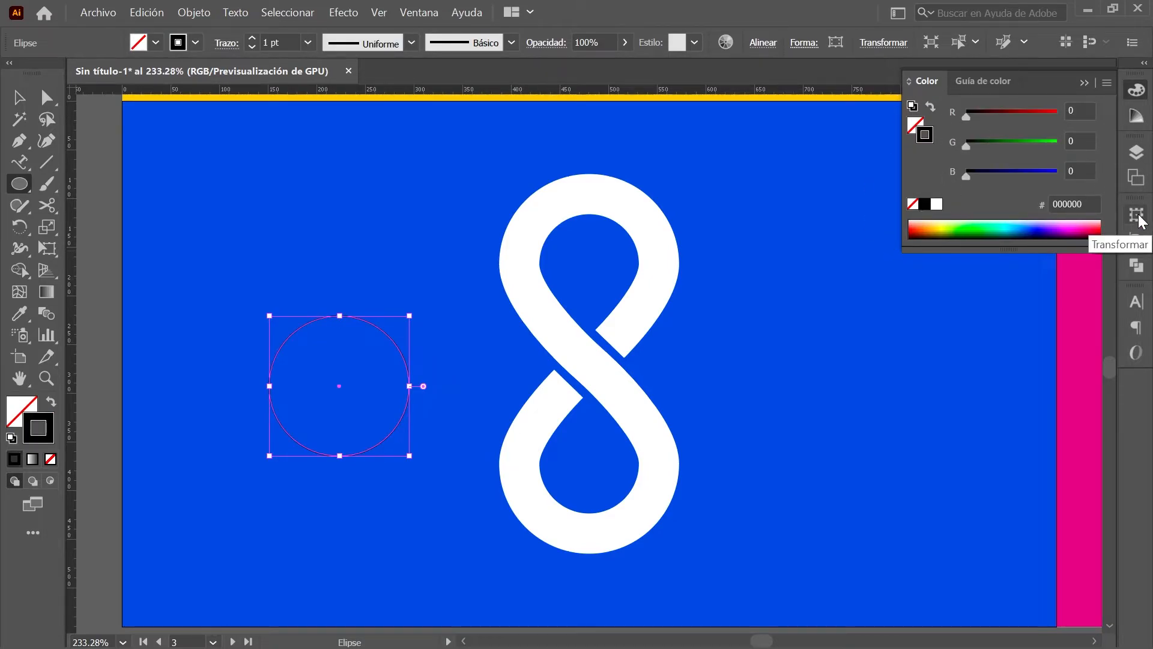
Step: Position the circle at X 480 px, Y 168 px on the 8's top loop
left_click(1136, 218)
left_click(948, 235)
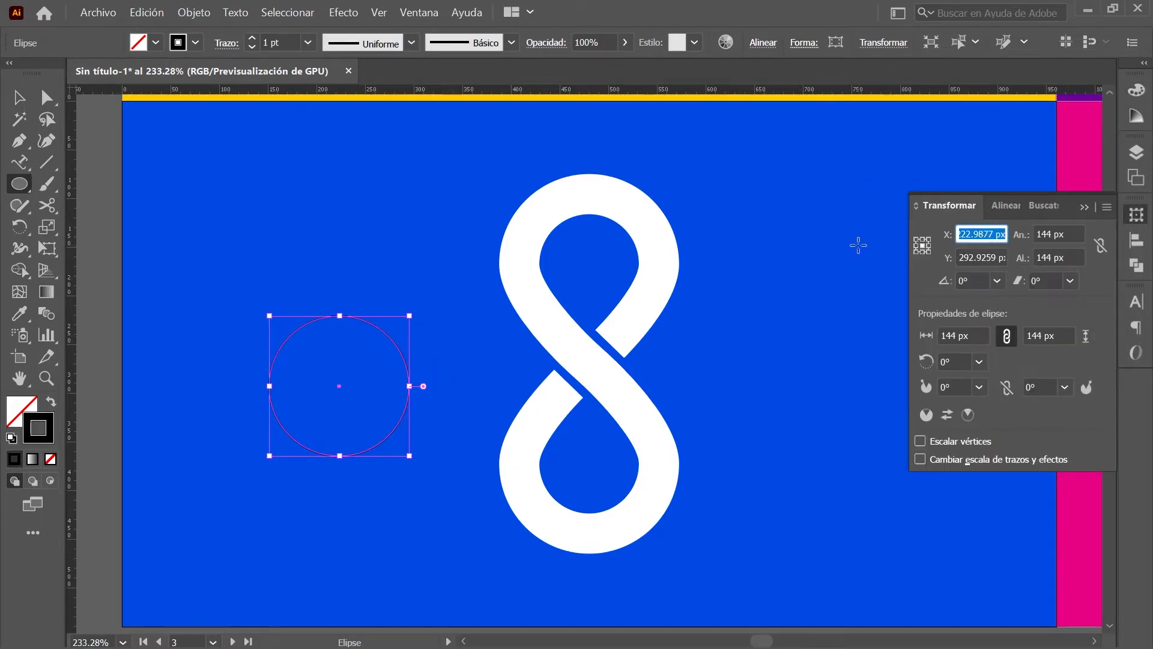
type("480")
key("Tab")
type("16")
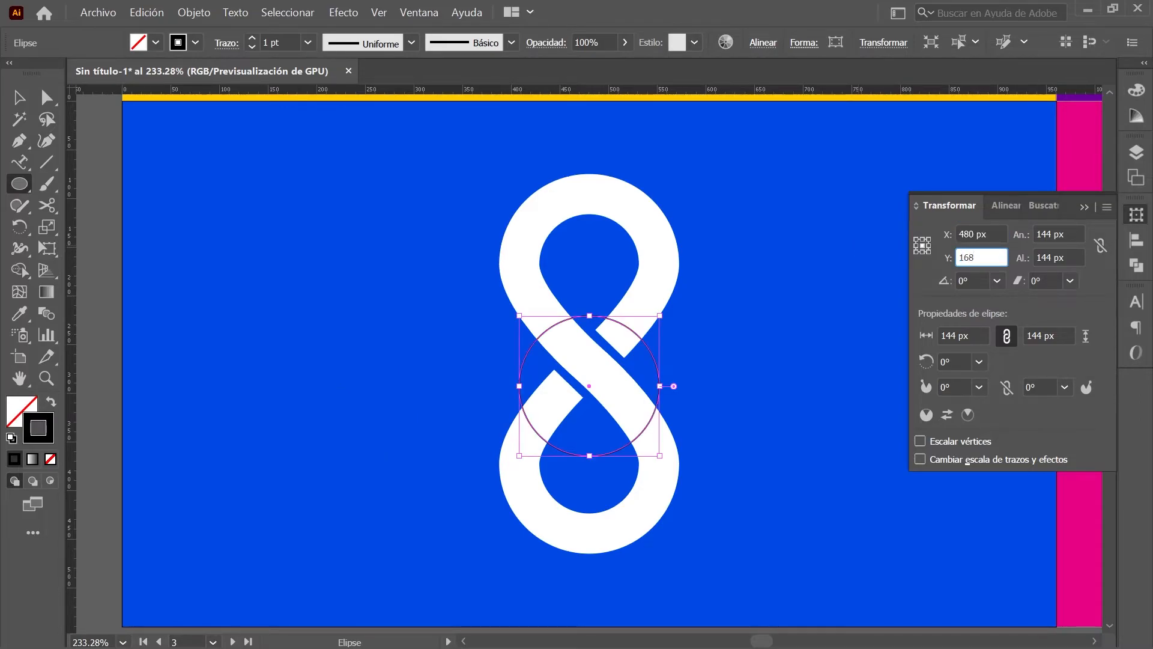
type("8")
key("Return")
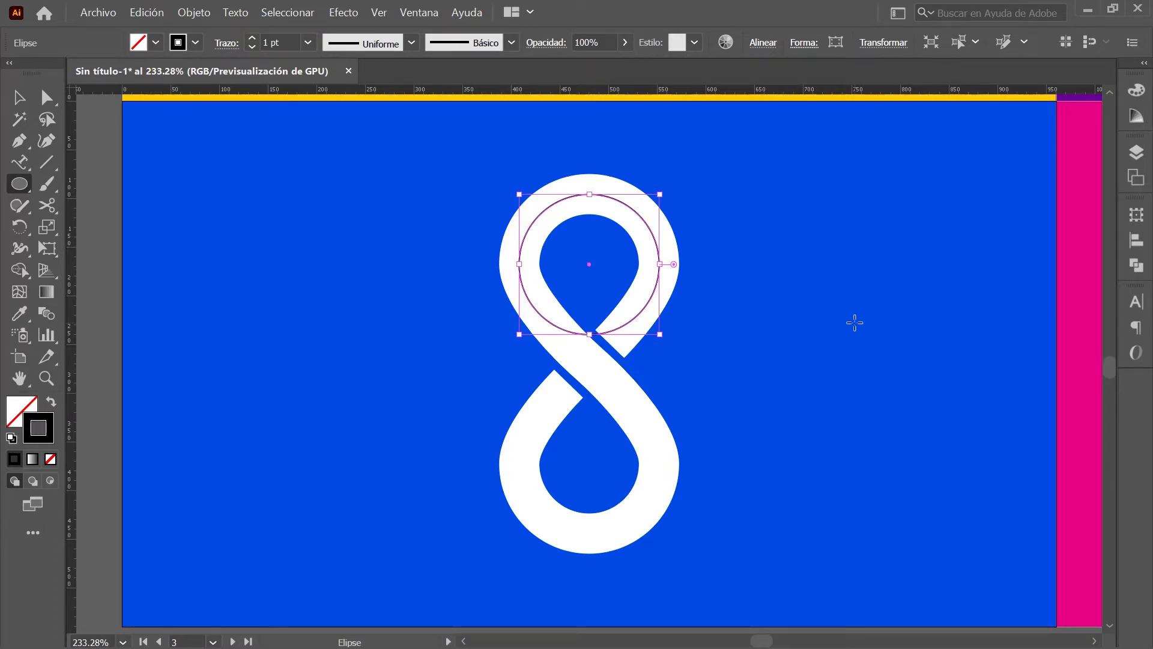
key("ctrl+shift+a")
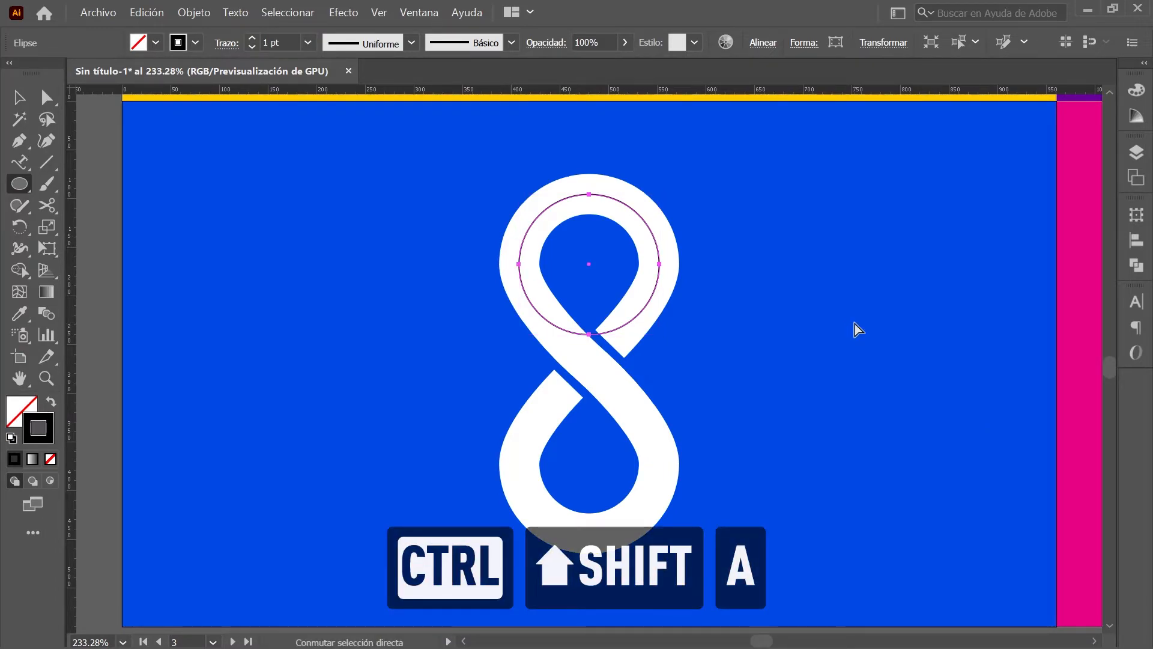
Step: Convert the circle's bottom anchor to a sharp corner and move it to Y 270 px
left_click(20, 141)
left_click(213, 205)
left_click(213, 205)
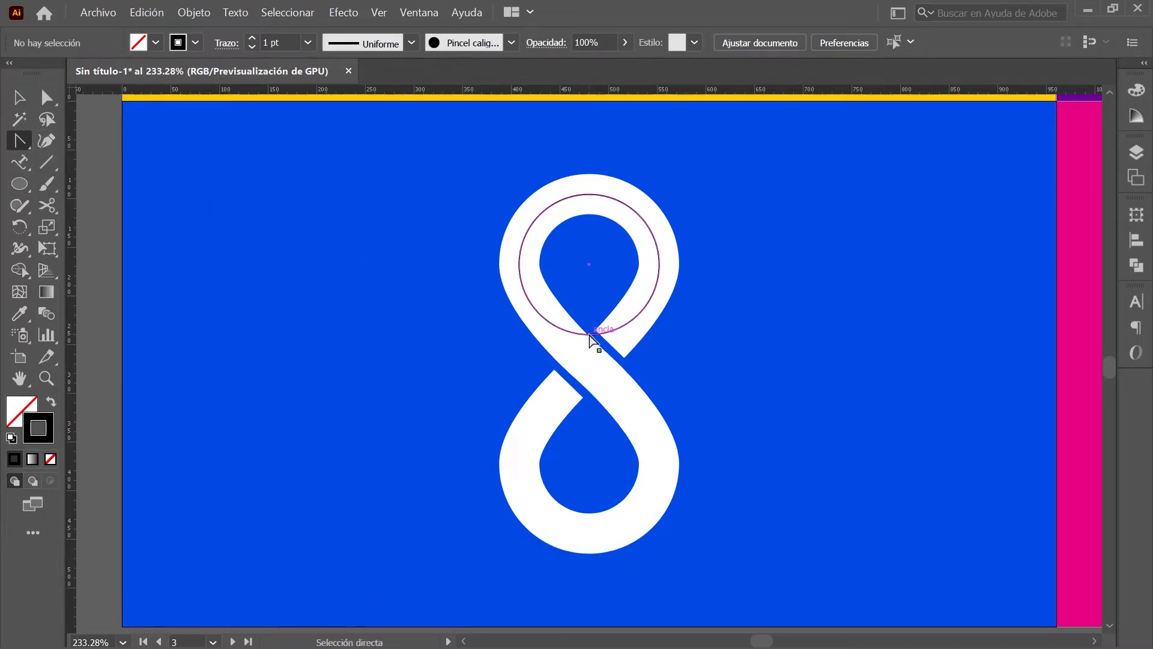
left_click(589, 334)
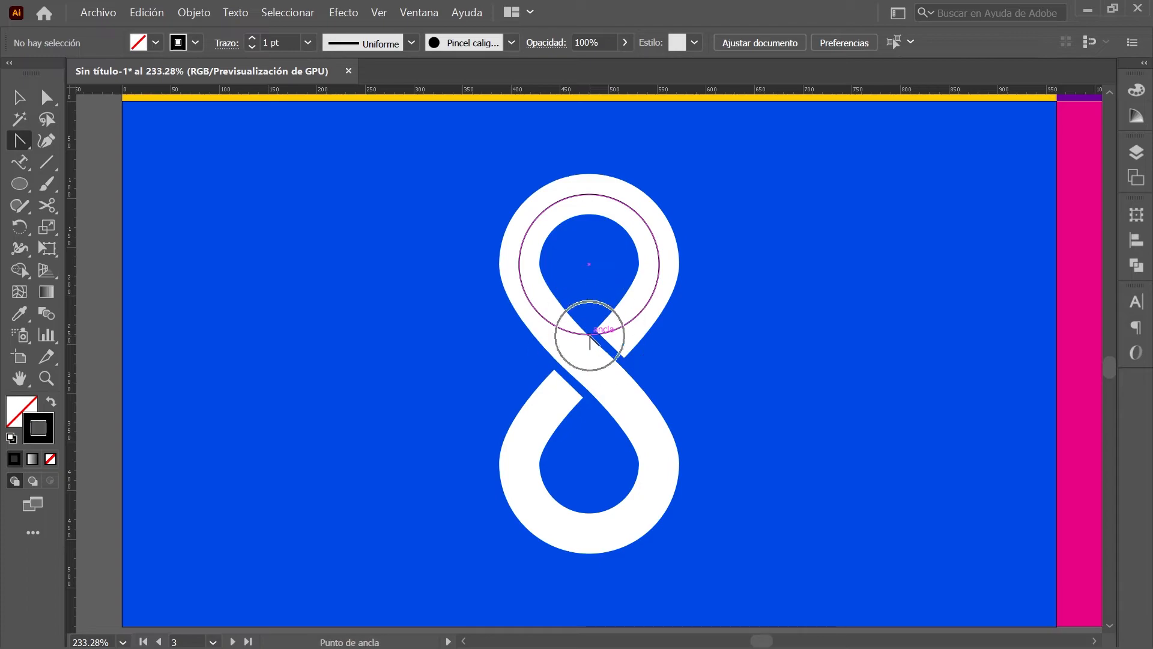
left_click(1131, 222)
left_click(980, 257)
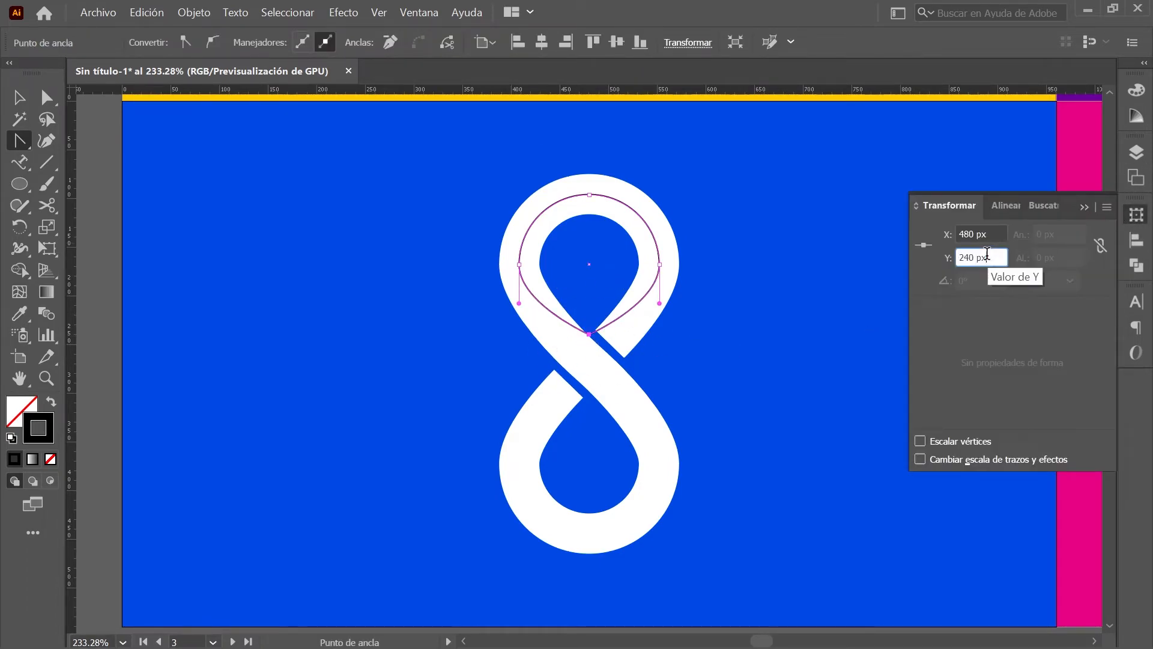
type("270")
key("Return")
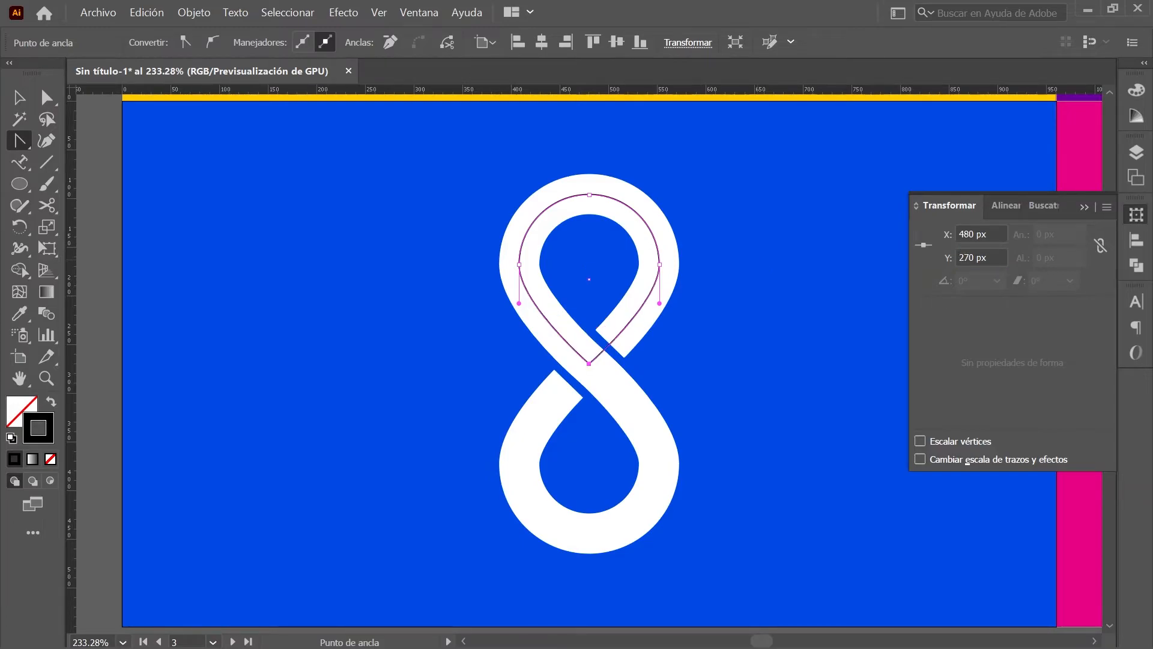
Step: Cut the path with Scissors where the 8's strokes cross and delete the leftover piece
left_click(47, 206)
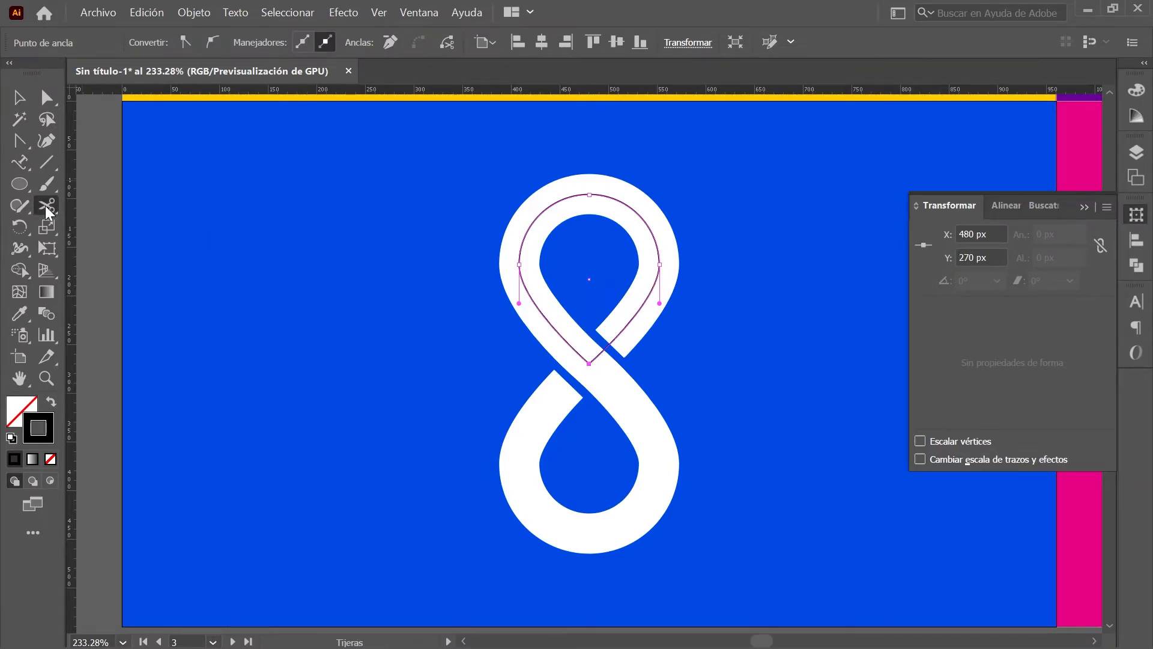
scroll(611, 347, "up", 10)
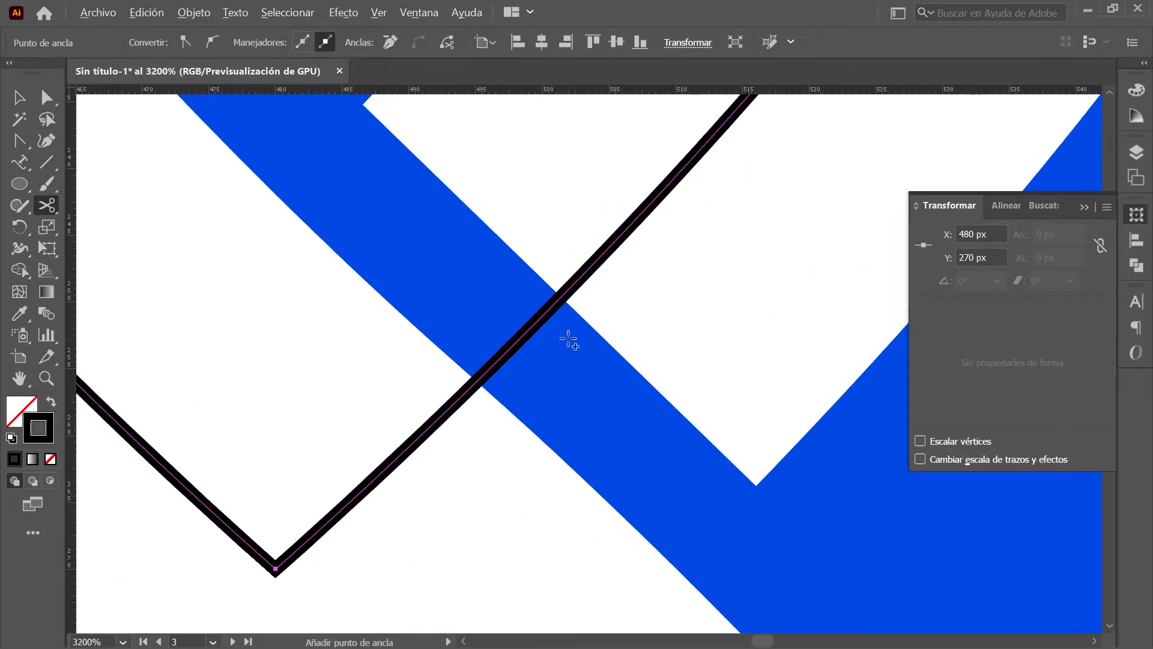
left_click(561, 297)
key("ctrl+0")
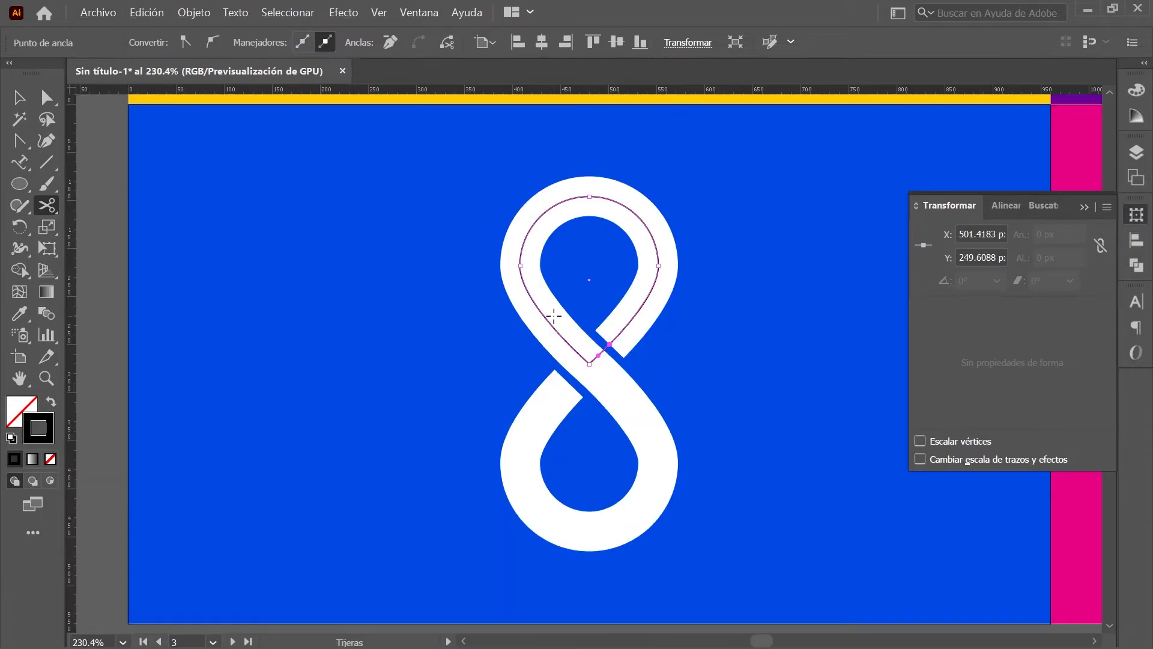
key("Delete")
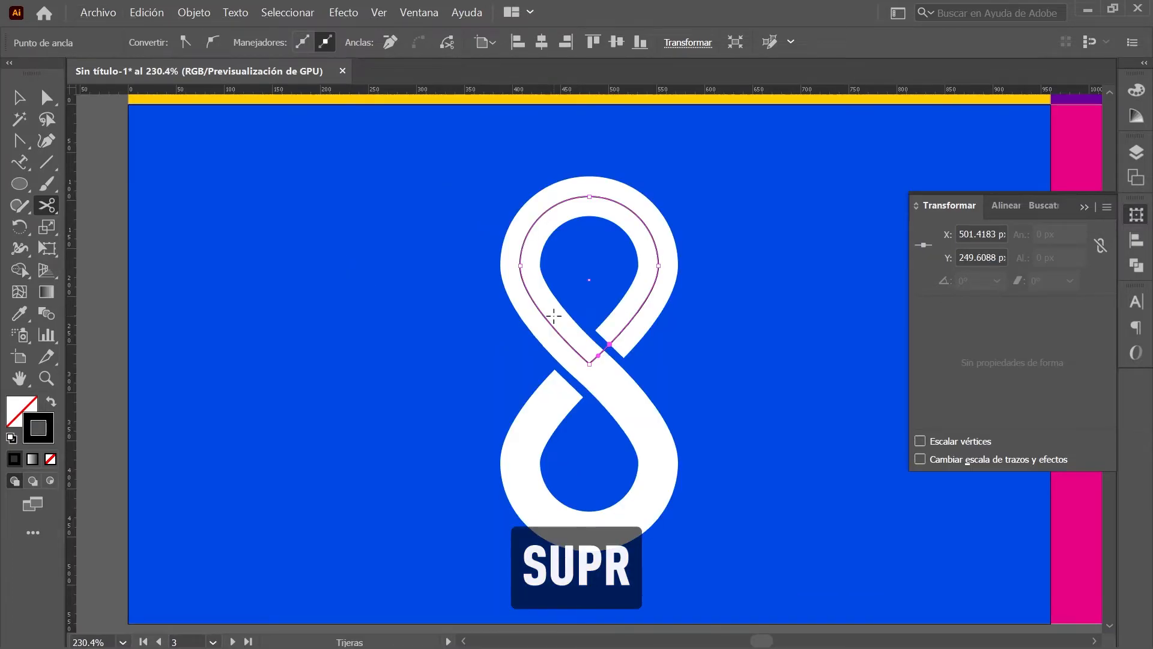
left_click(20, 98)
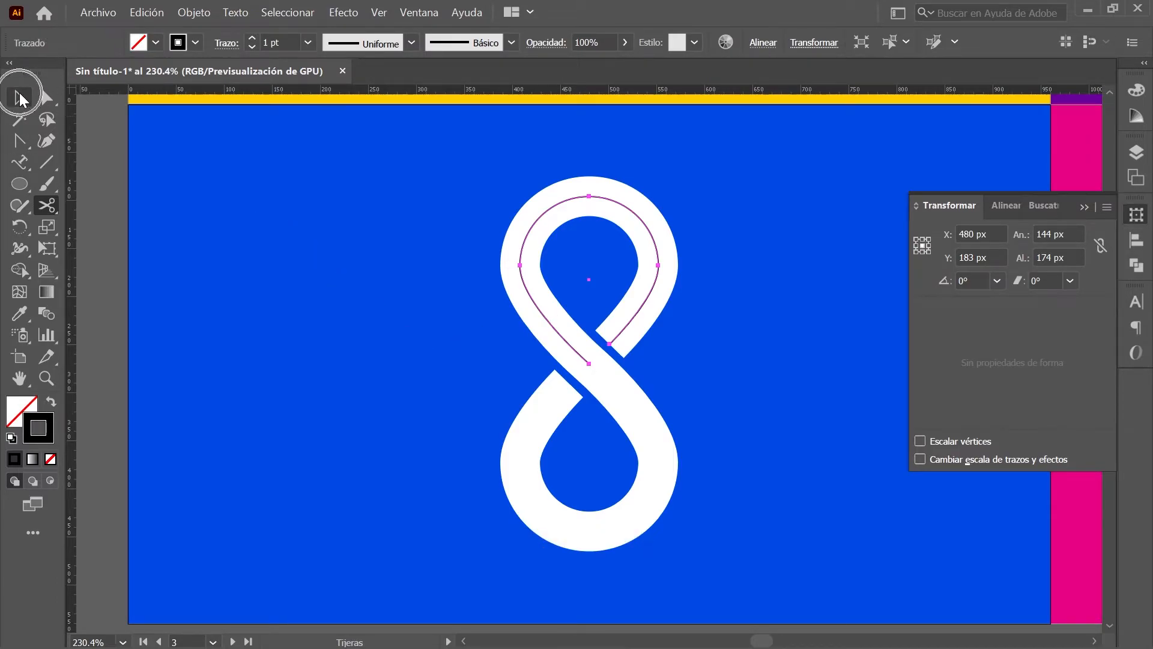
Step: Reflect a copy of the loop horizontally about its bottom anchor, then flip it vertically
left_click(20, 98)
left_click_drag(19, 227, 171, 248)
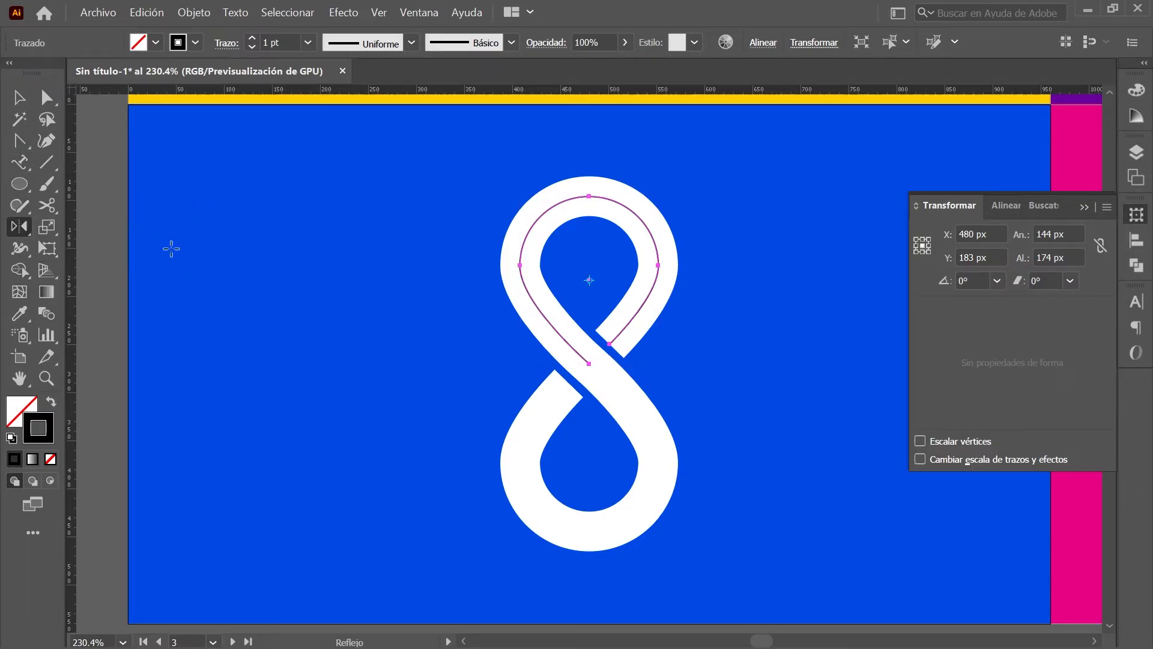
key("alt")
left_click(589, 364, "alt")
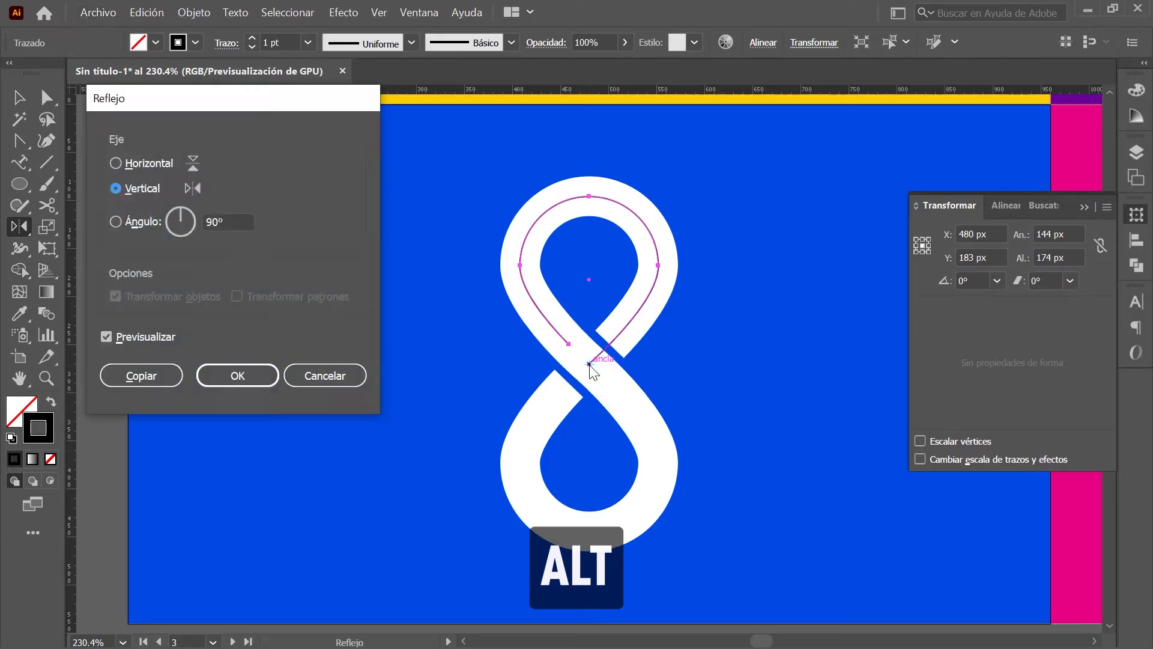
left_click(115, 165)
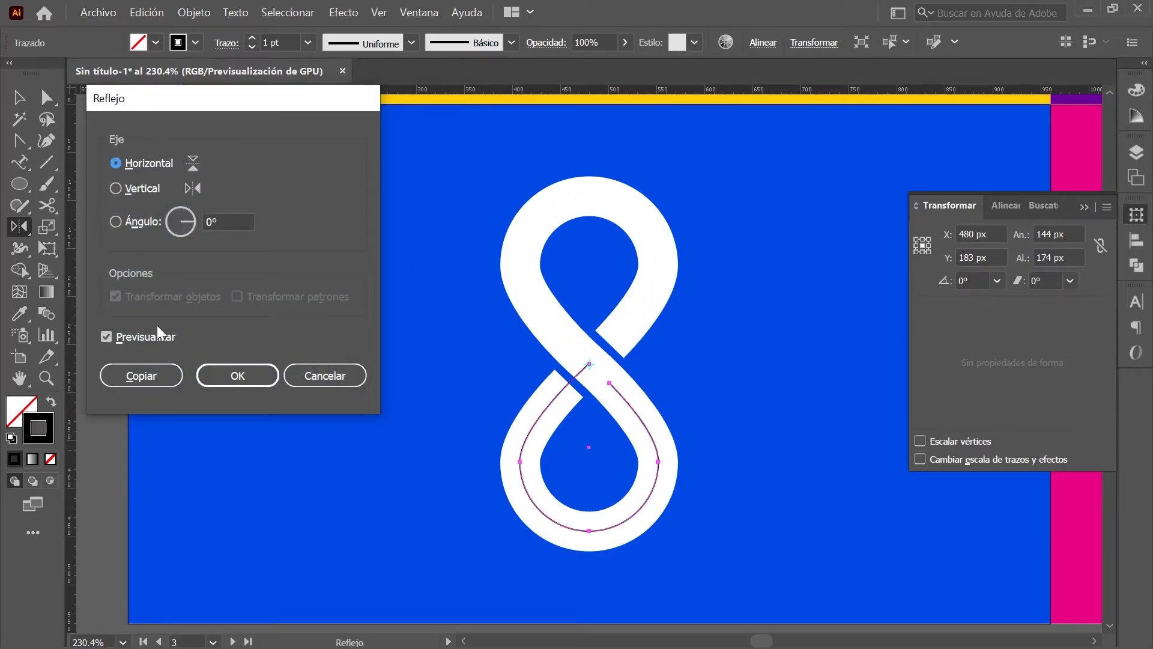
left_click(160, 376)
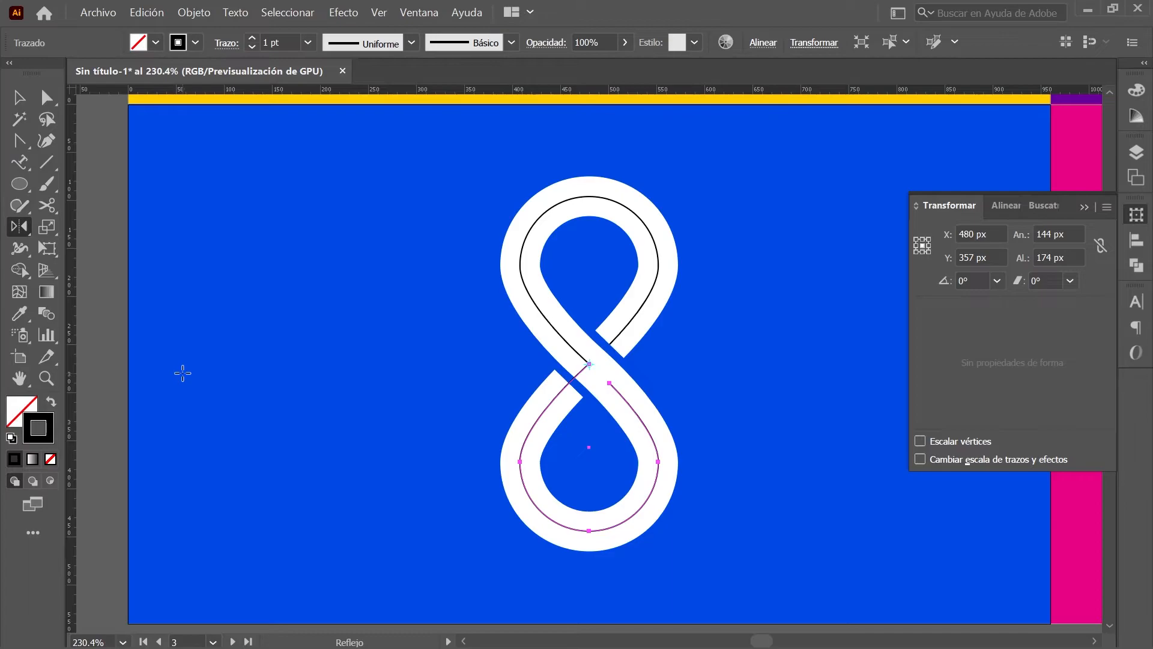
key("Return")
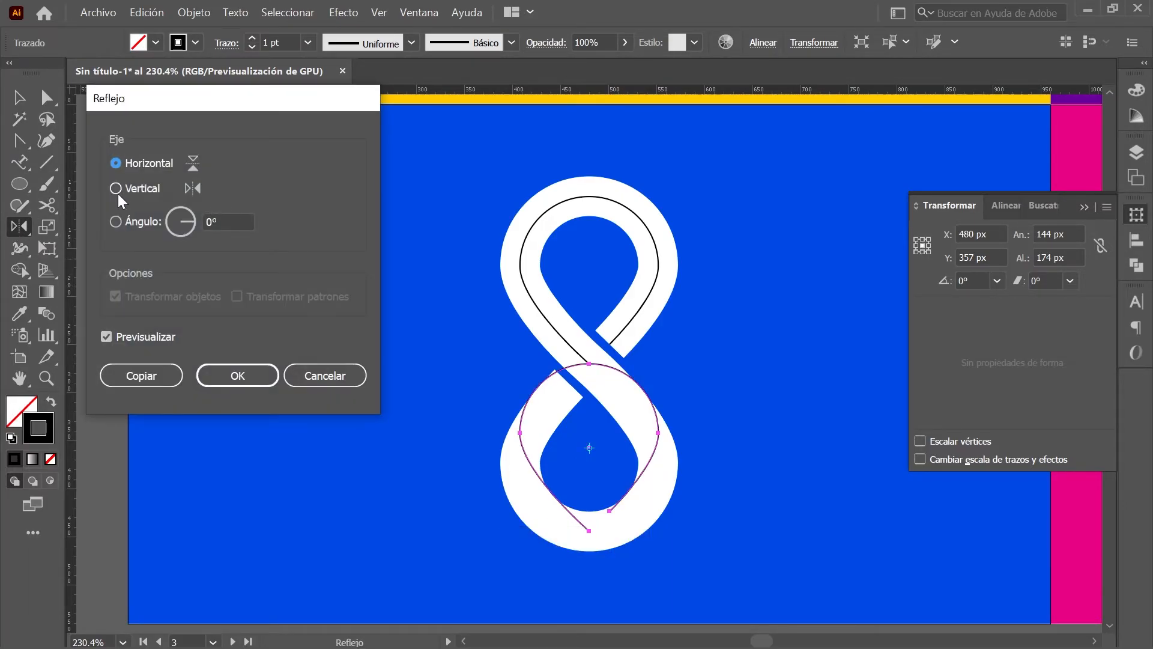
left_click(115, 188)
left_click(240, 372)
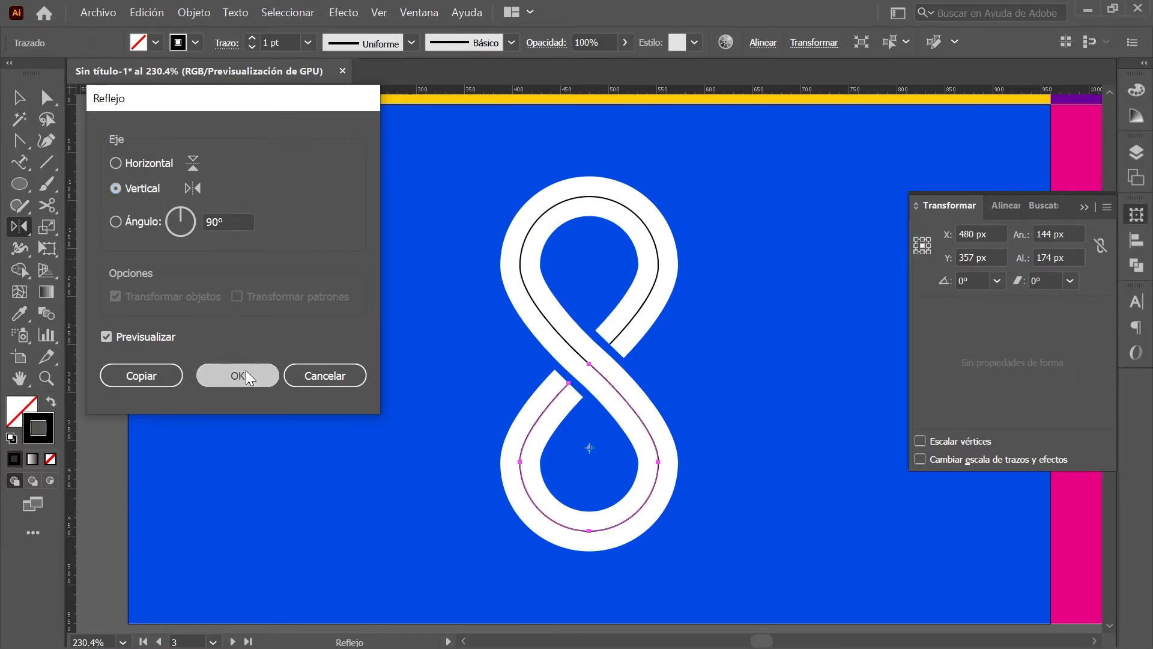
Step: Select the anchors where the two loops cross and join them with Unir into one path
left_click(47, 98)
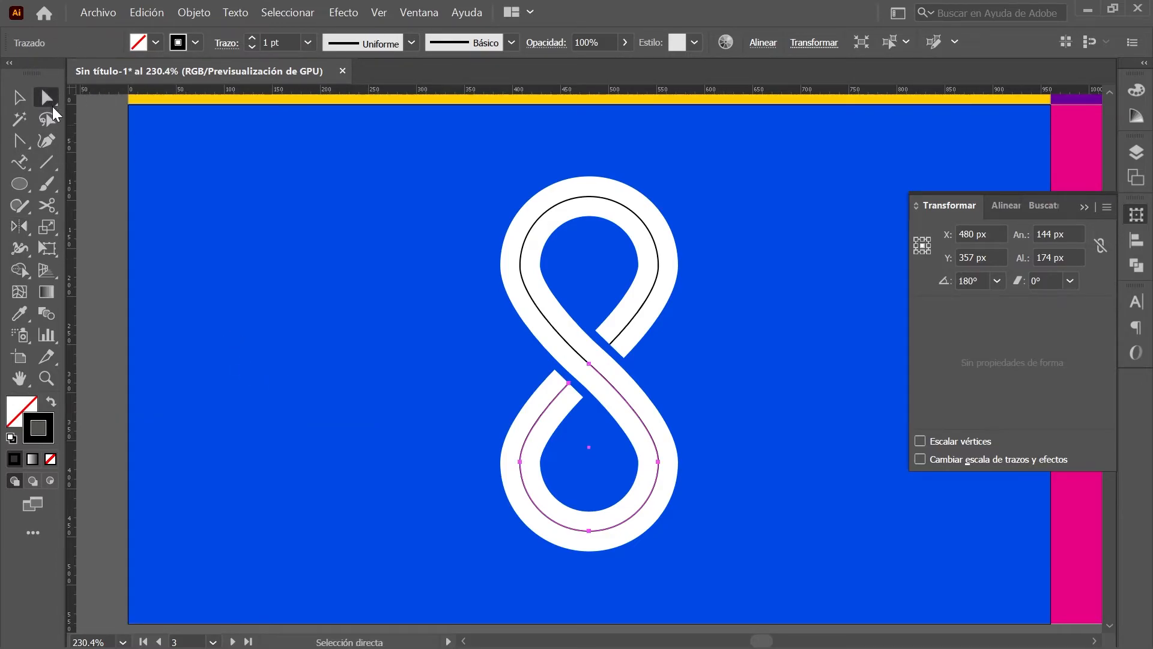
scroll(598, 375, "up", 1)
scroll(597, 375, "up", 5)
left_click_drag(636, 250, 501, 397)
scroll(518, 383, "down", 6)
right_click(589, 364)
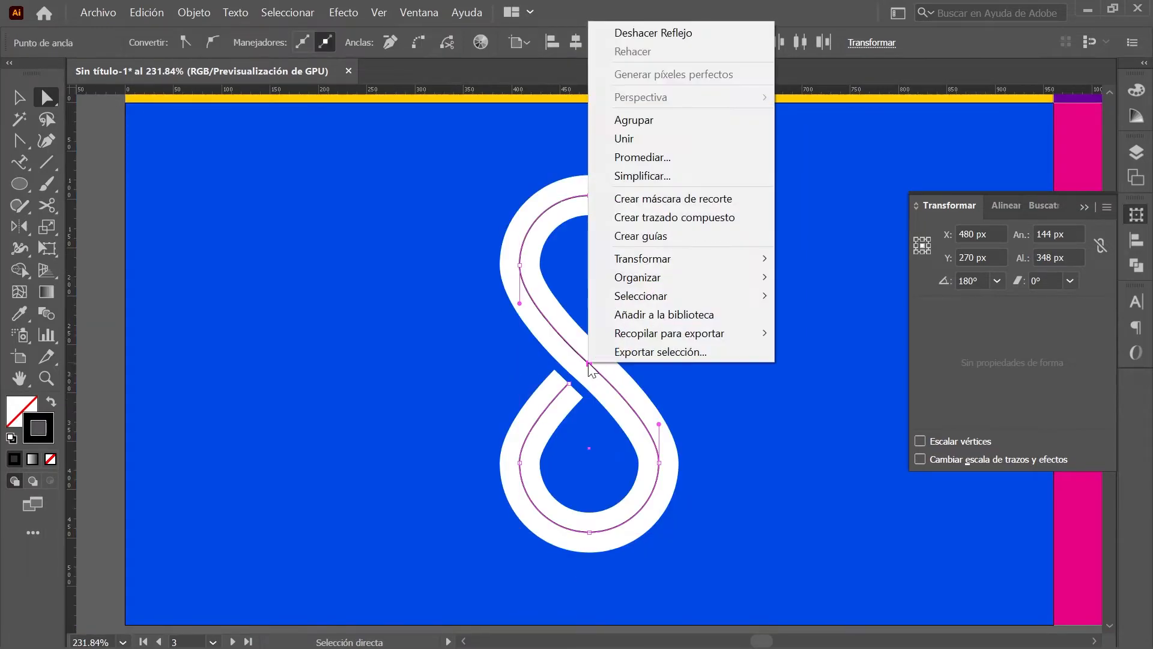
left_click(694, 142)
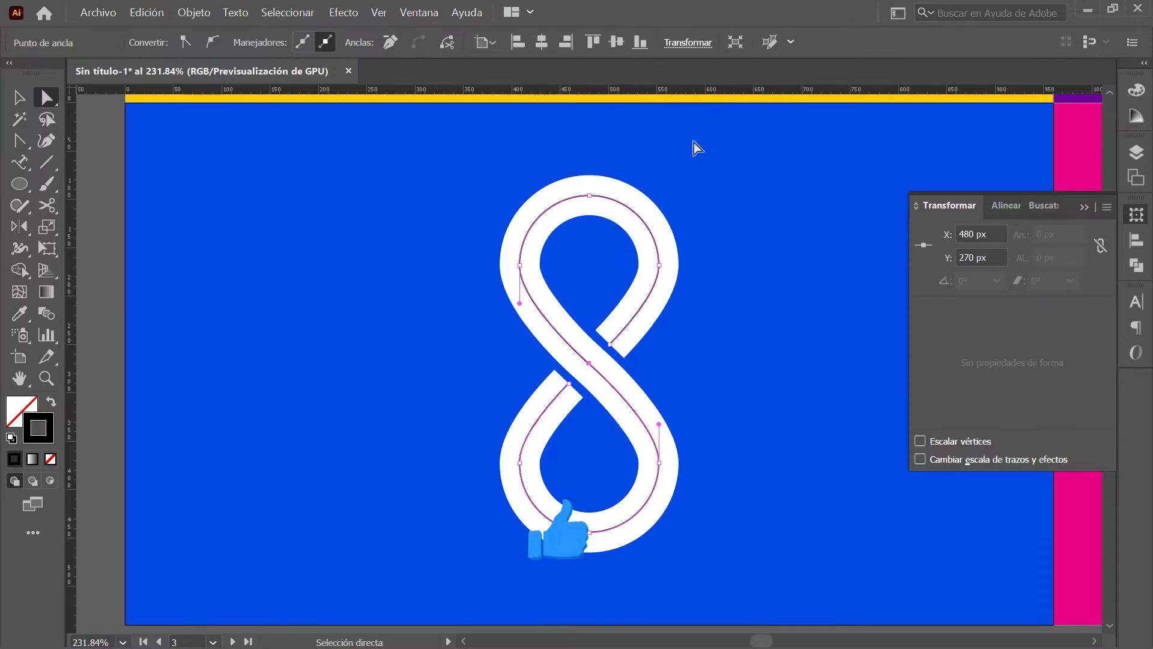
Step: Type the full name on the figure-8 path and move its start to the 8's lower end
left_click(26, 163)
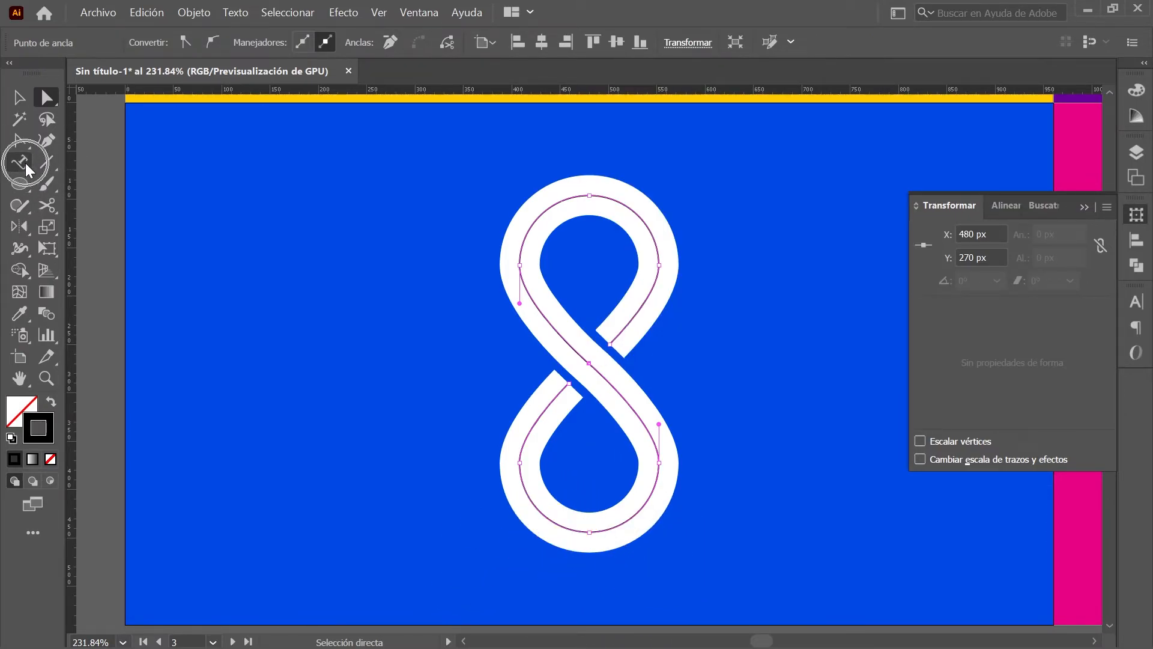
left_click(592, 195)
type("OSCAR ORFEO")
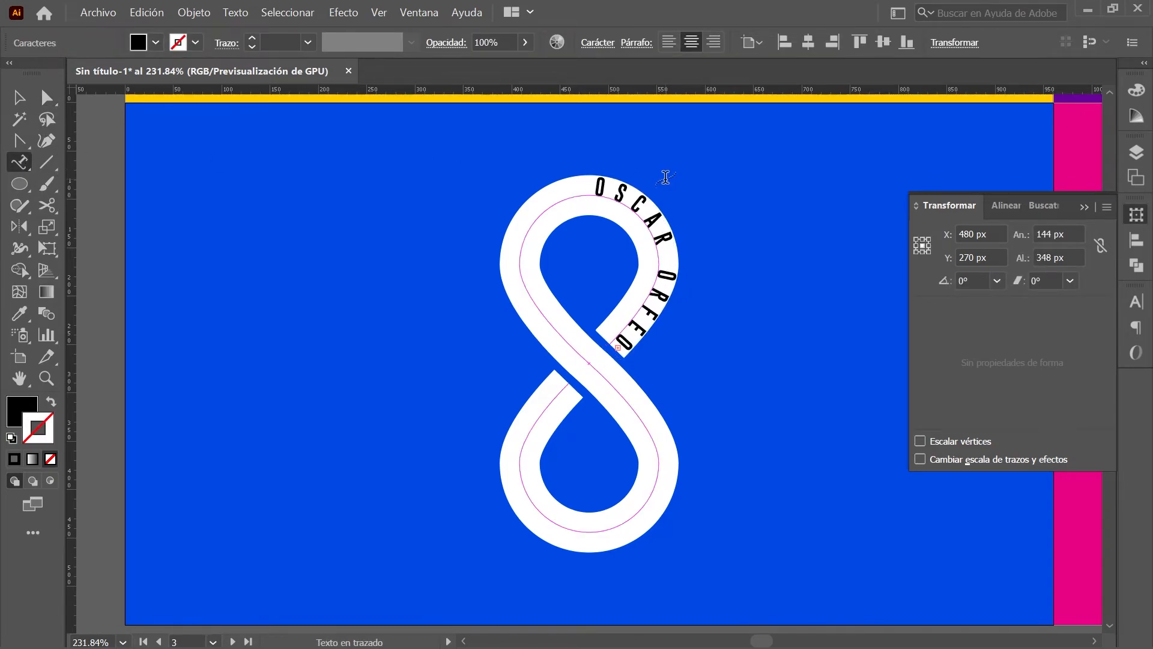
left_click(49, 98)
left_click_drag(590, 182, 572, 385)
Step: Set the path text's Align to Path option to Centrar in Type on a Path Options
left_click(618, 361)
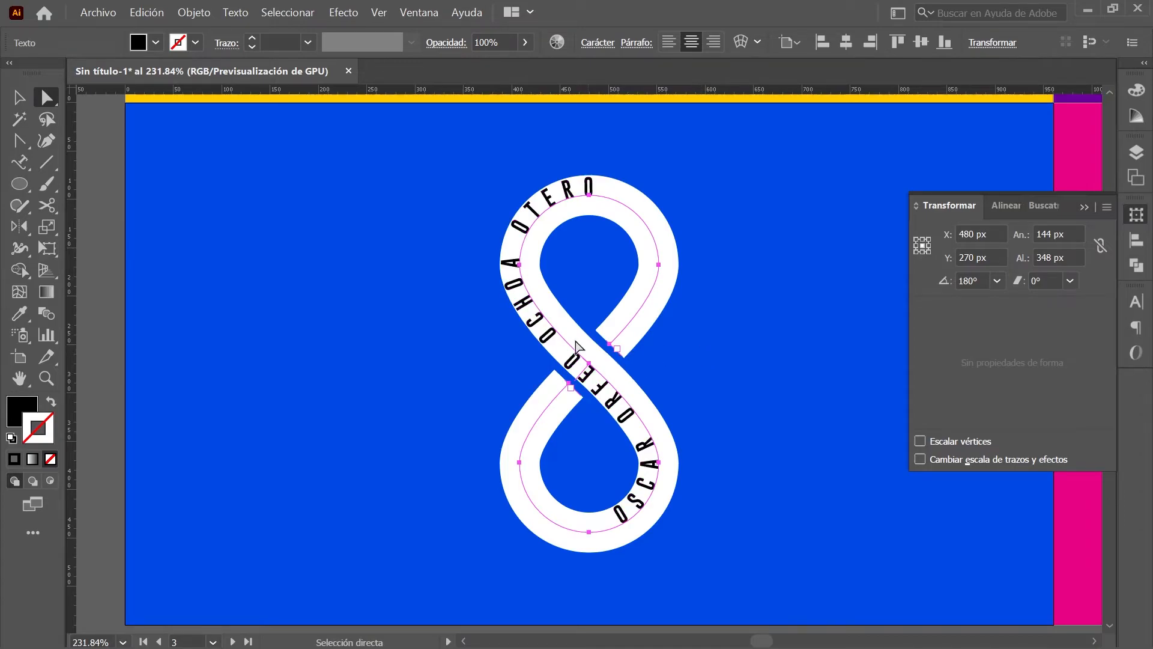
key("ctrl")
key("ctrl")
key("ctrl")
double_click(23, 163)
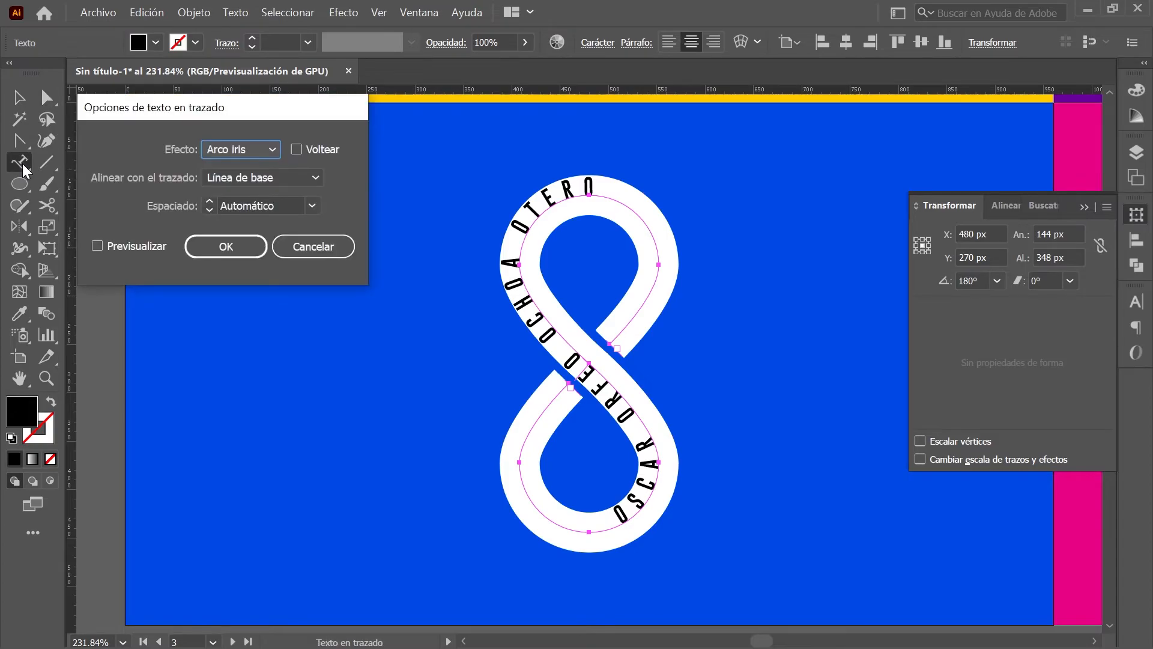
left_click(316, 180)
key("ctrl")
left_click(308, 235)
left_click(229, 246)
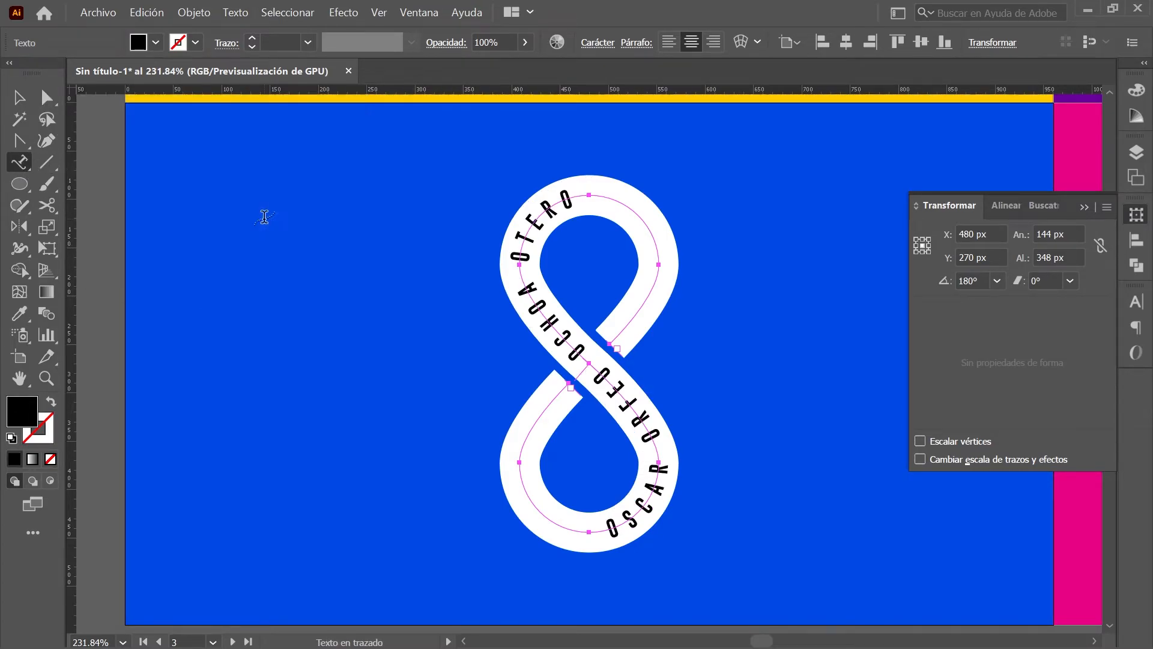
key("ctrl")
Step: Colour the name text blue with hex 004AE0
left_click(1136, 93)
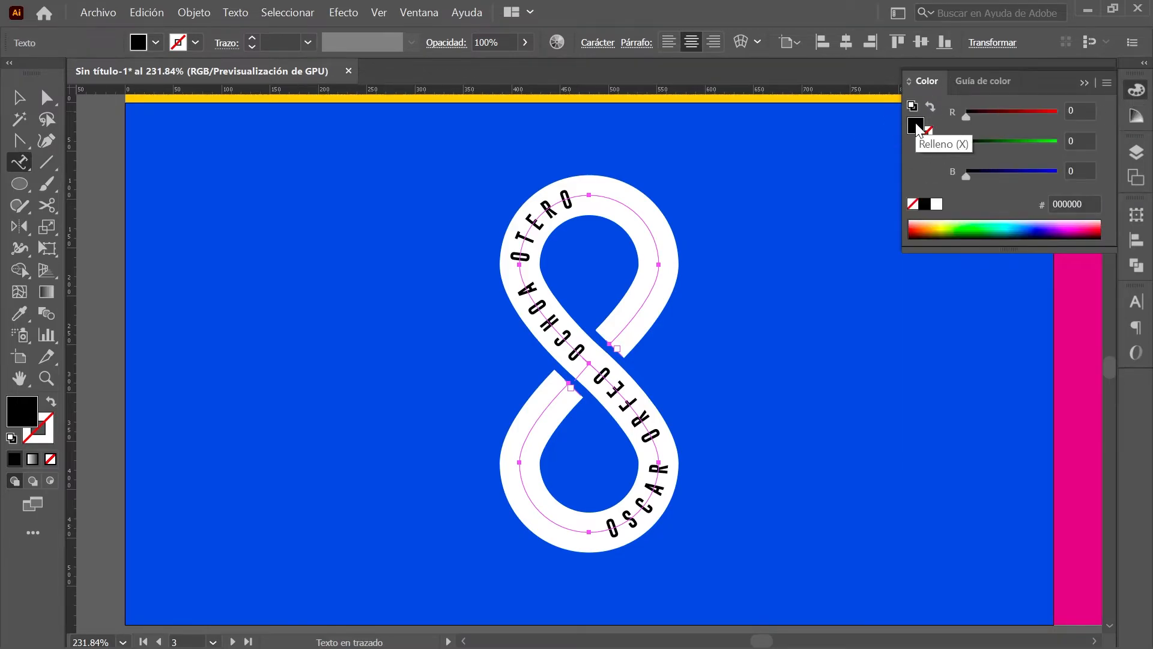
double_click(1072, 203)
type("004A")
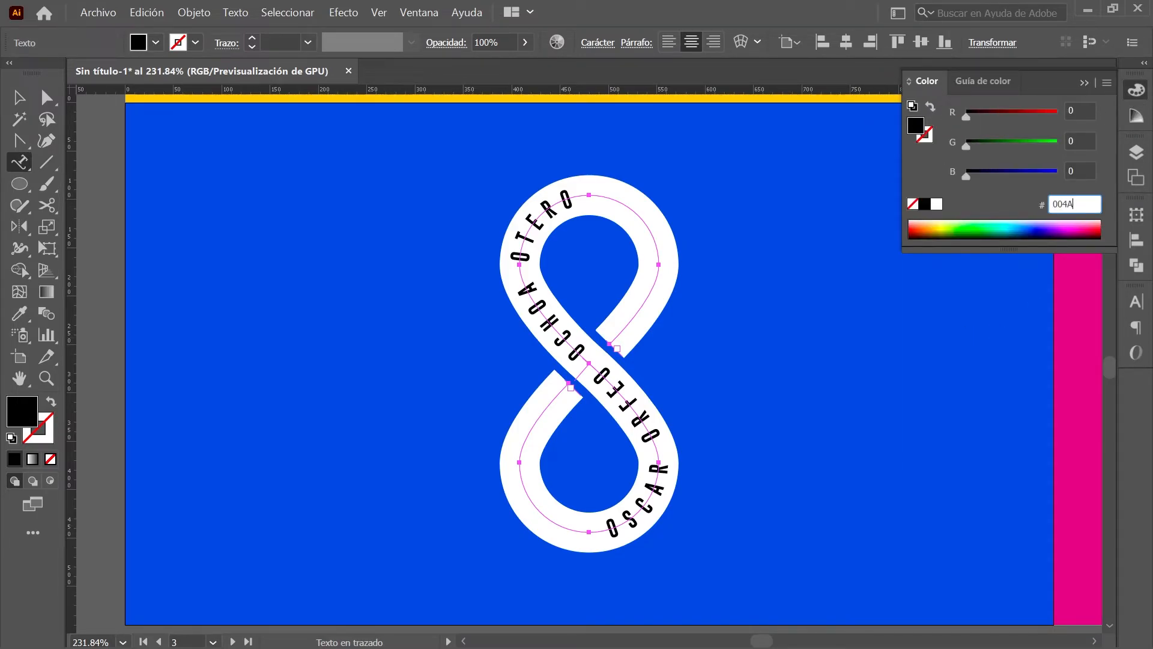
type("E0")
key("Return")
key("ctrl")
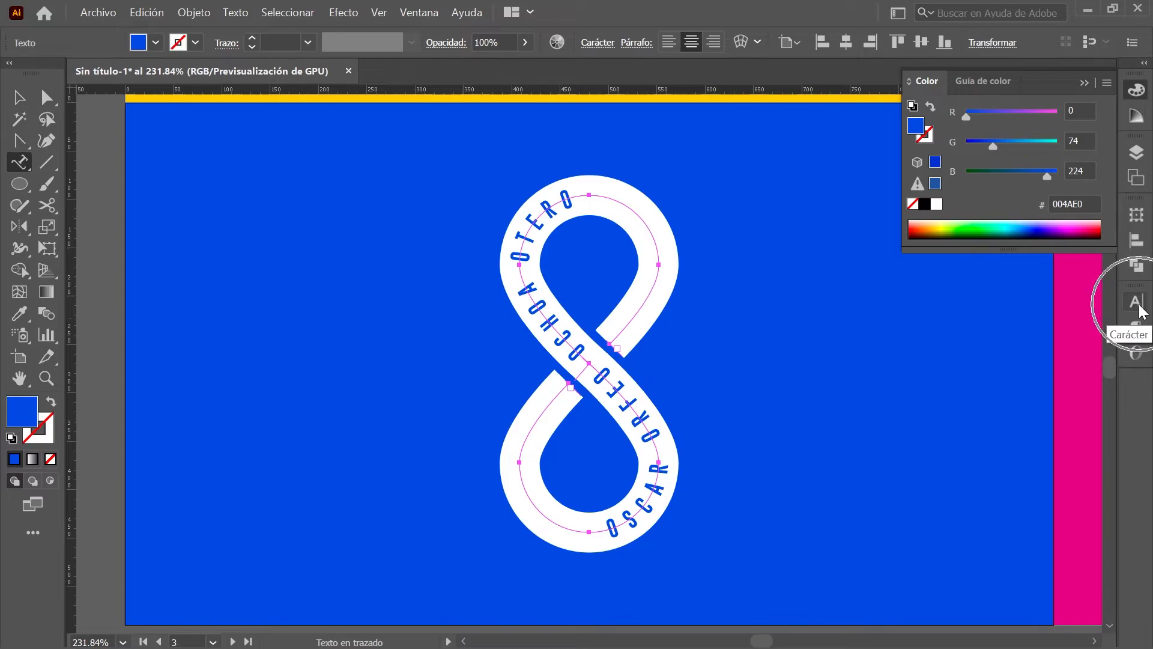
Step: Set the name text to 30 pt size with 760 tracking
left_click(1136, 302)
left_click(968, 373)
type("30")
key("Return")
left_click(1073, 397)
type("760")
key("Return")
left_click(1136, 302)
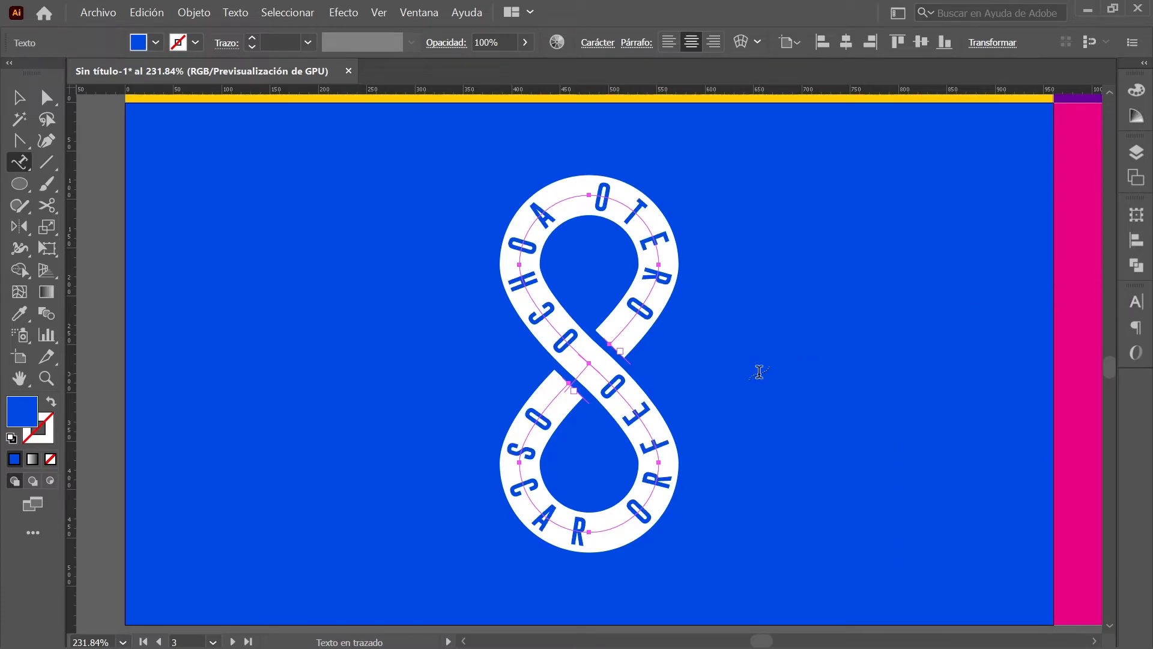
Step: Deselect everything and go to Artboard 4 with the lightning bolt
key("ctrl+shift+a")
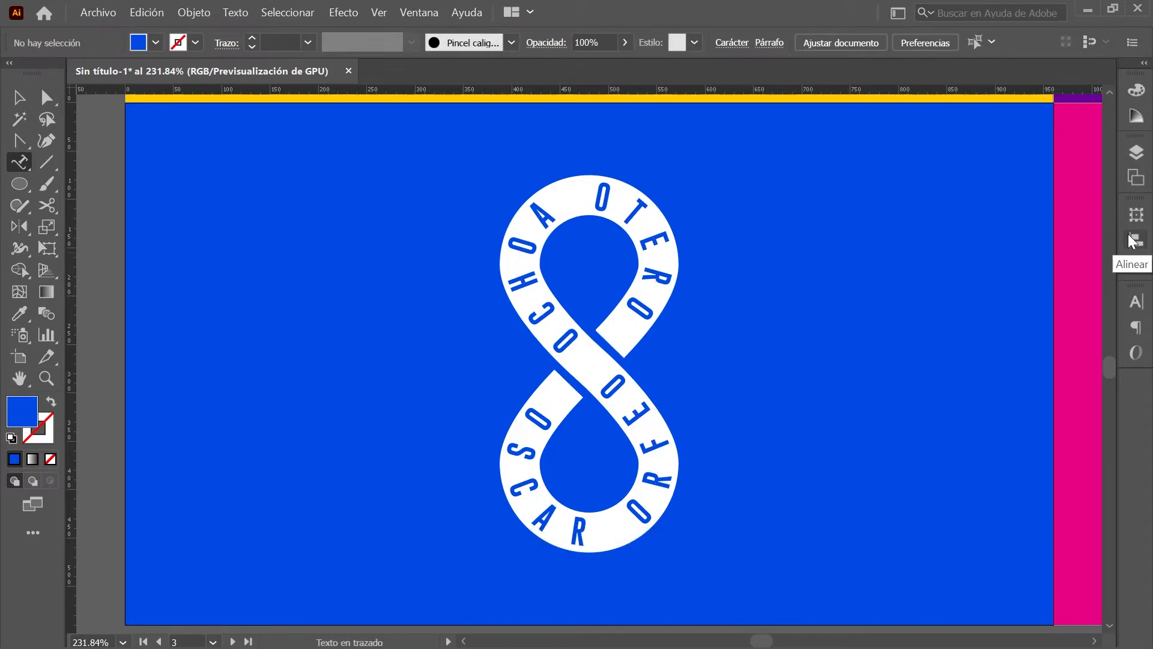
key("ctrl")
key("ctrl")
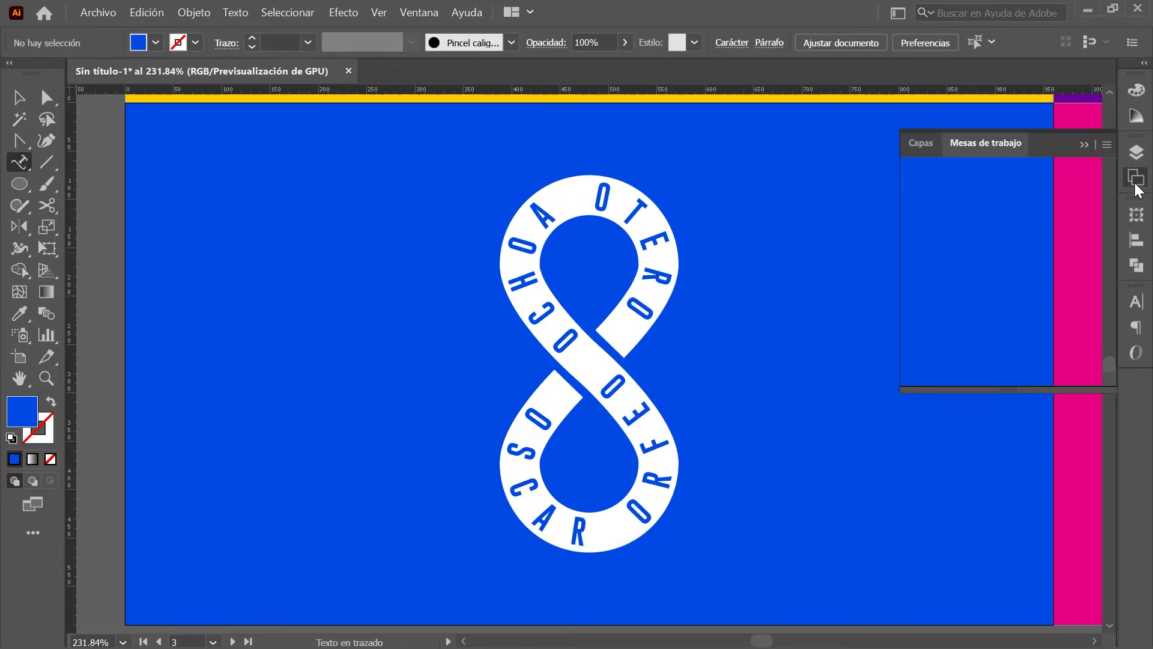
left_click(1136, 180)
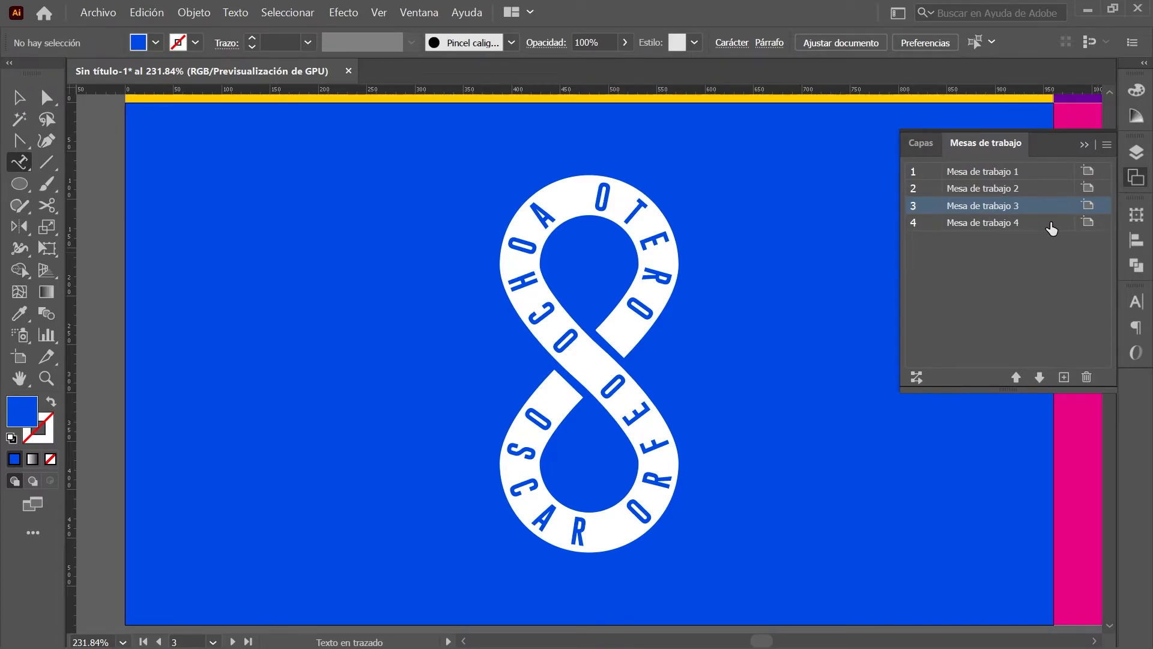
double_click(1051, 228)
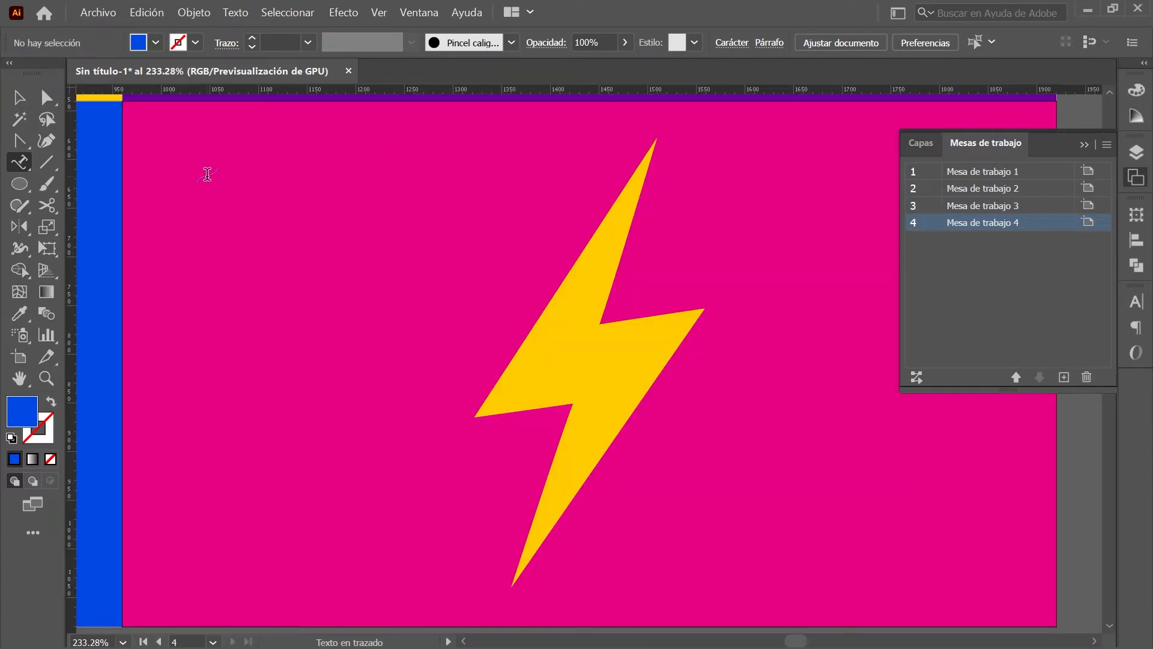
left_click(33, 141)
Step: Draw a Pen path through the bolt's top, left, right and bottom tips
left_click(206, 142)
left_click(657, 139)
left_click(476, 415)
left_click(704, 309)
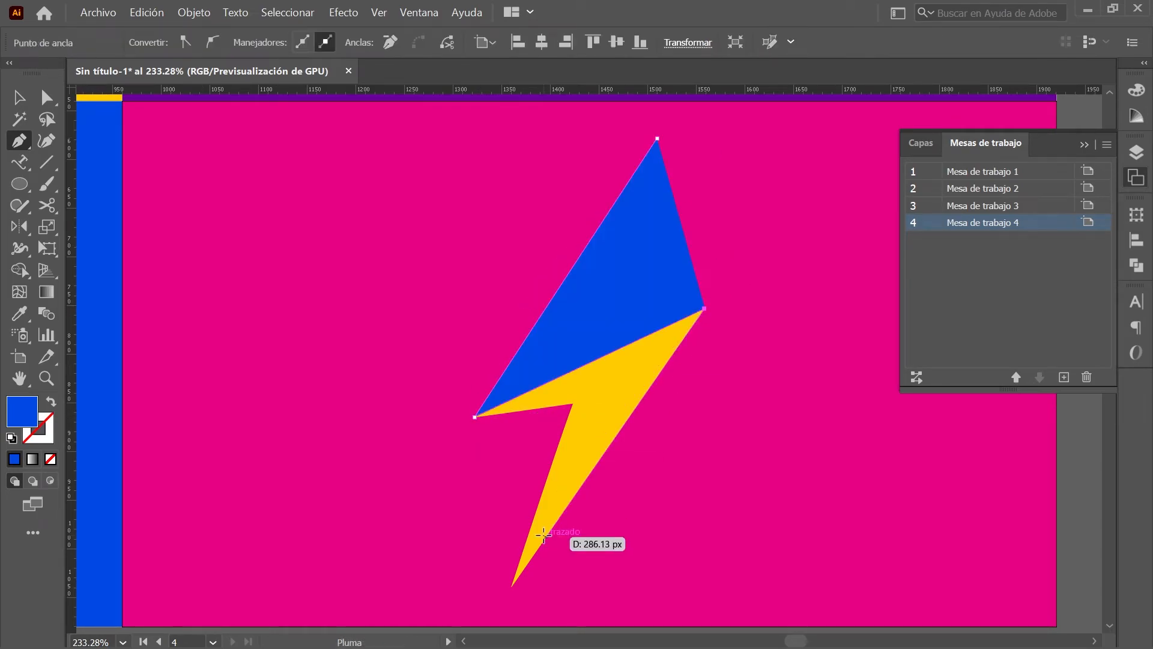
left_click(511, 586)
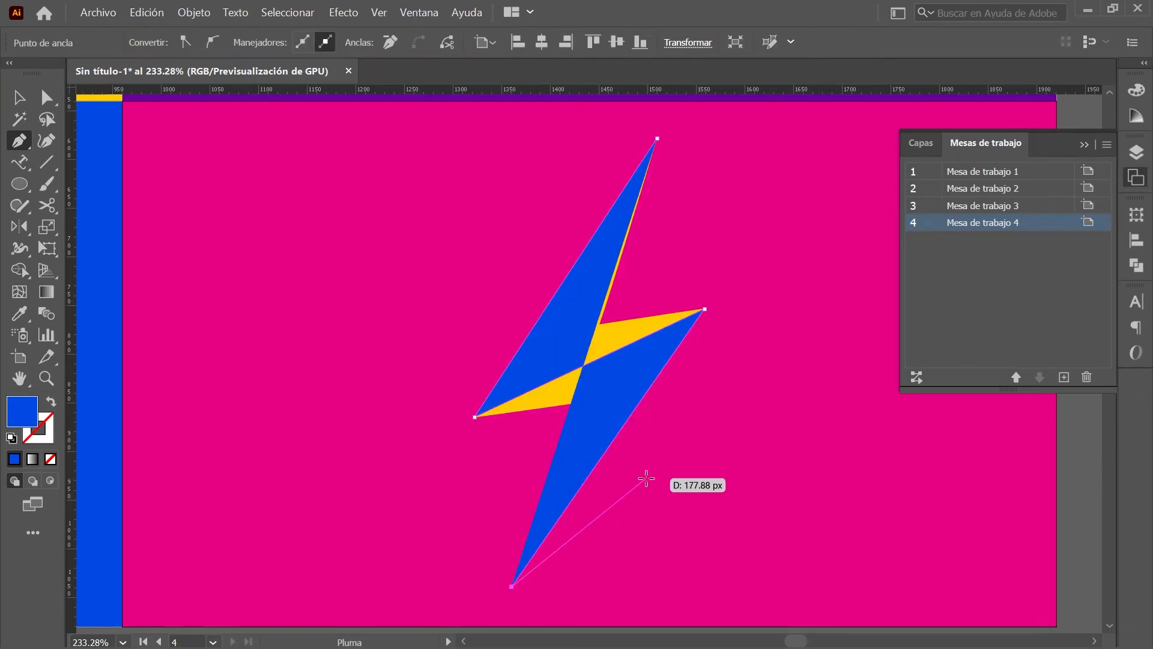
left_click(19, 97)
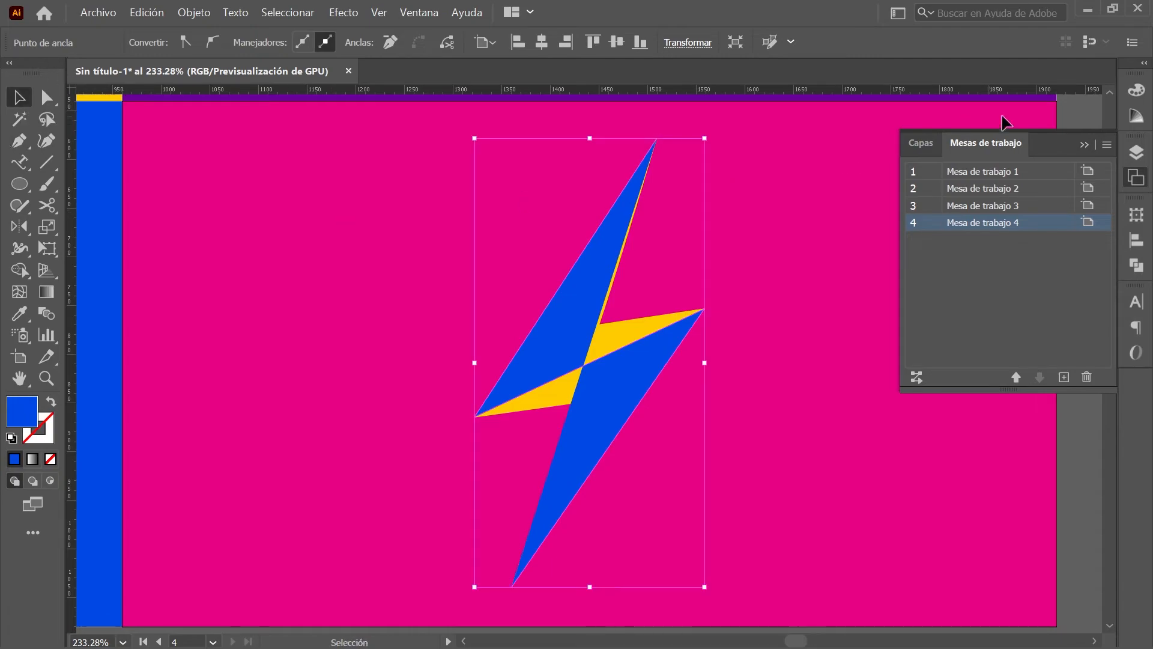
Step: Give the path no fill and a black stroke, then select its left middle anchor
left_click(1136, 91)
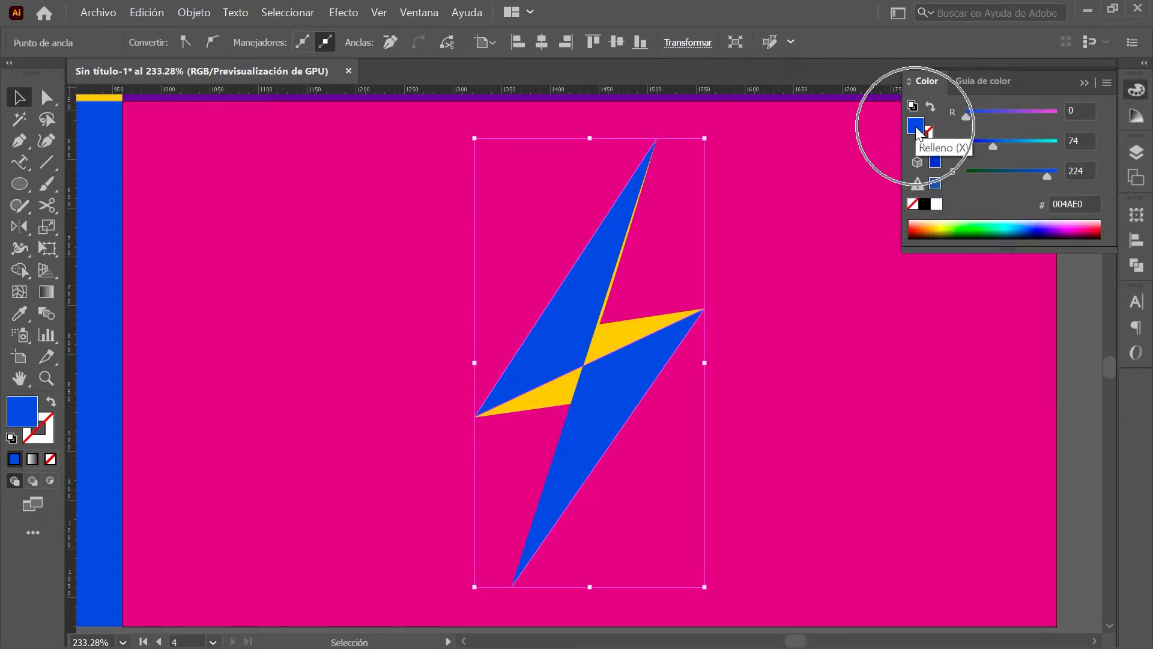
left_click(913, 205)
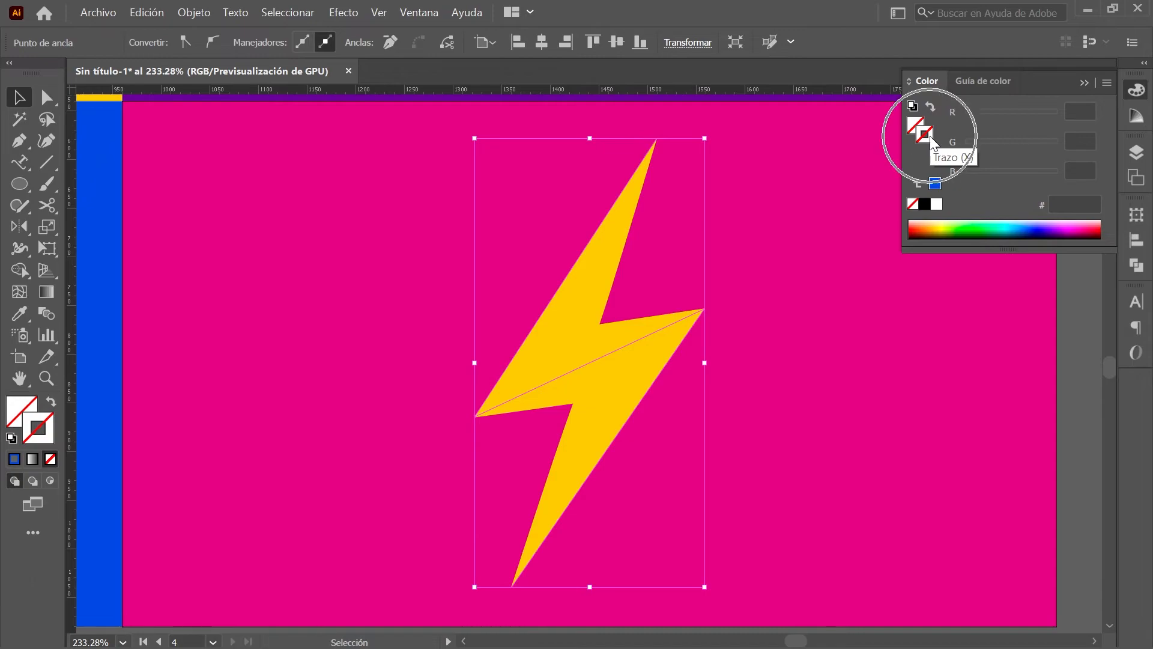
left_click(924, 206)
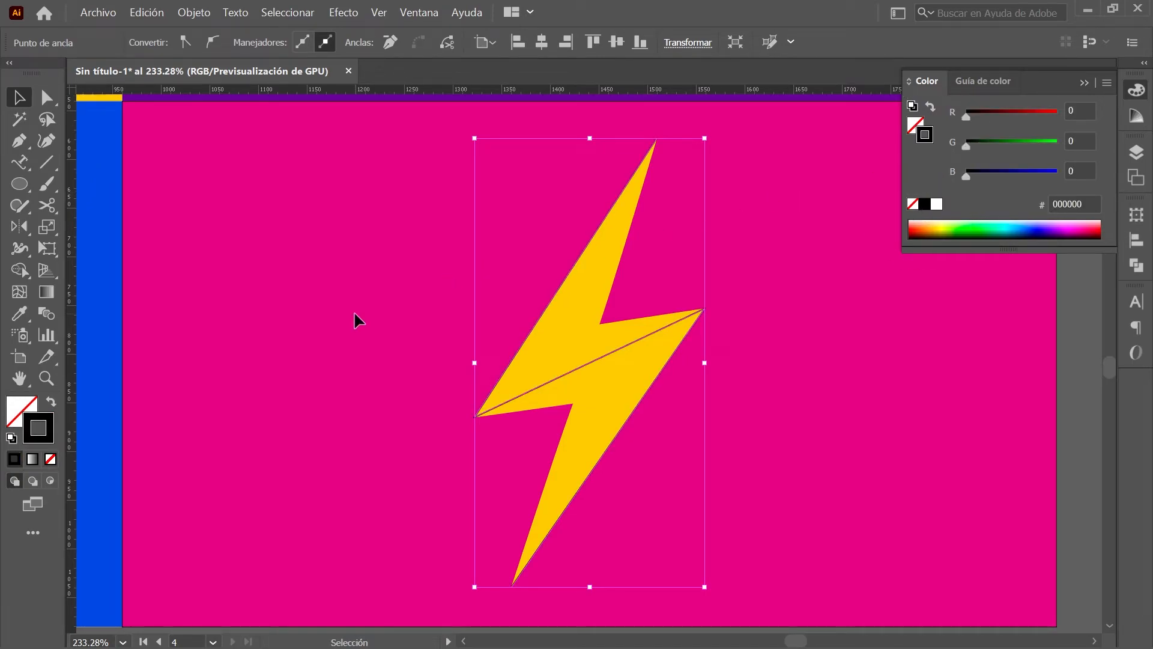
key("ctrl+shift+a")
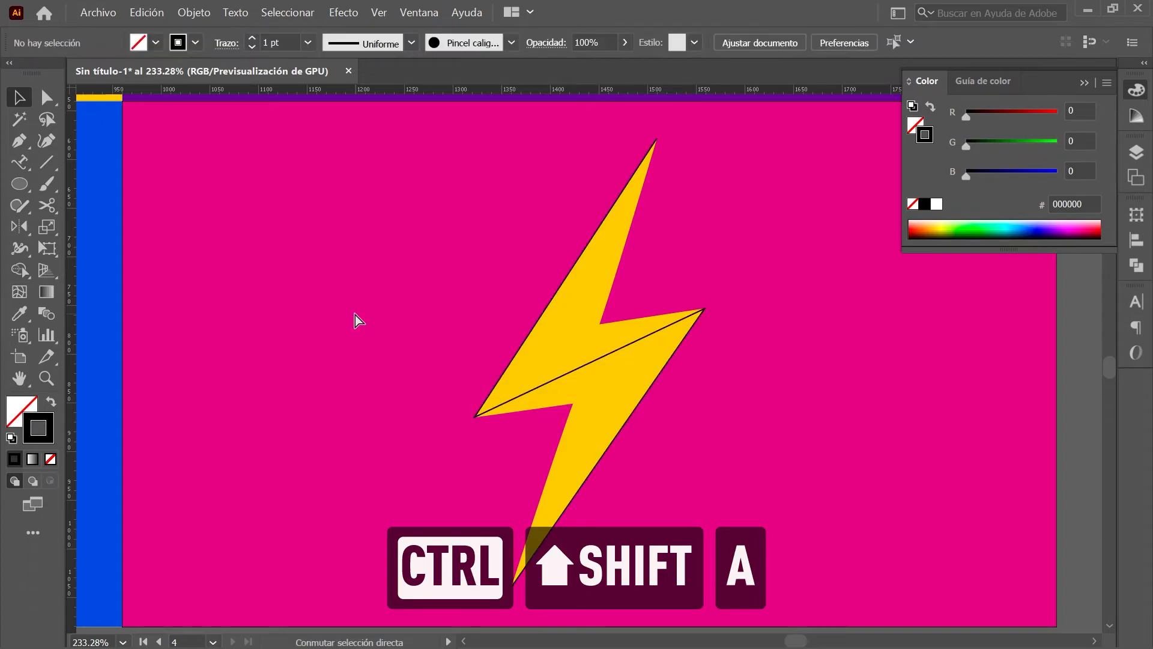
left_click(43, 102)
key("shift")
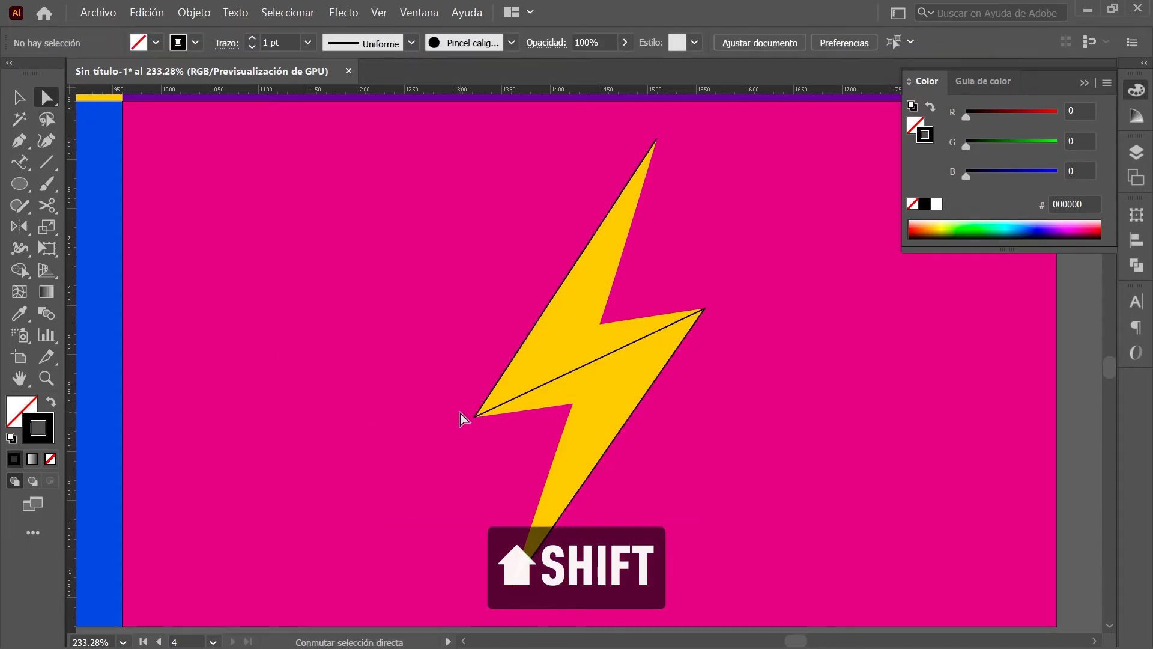
left_click(474, 417, "shift")
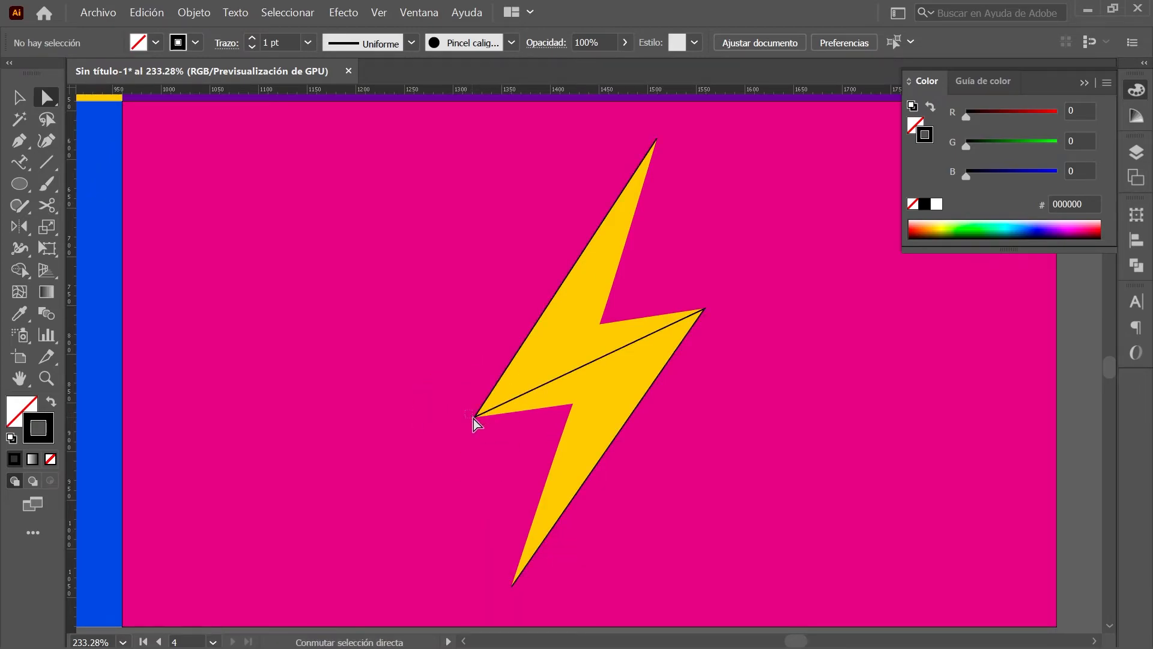
Step: Scale both middle anchors uniformly to 30%
left_click(705, 309, "shift")
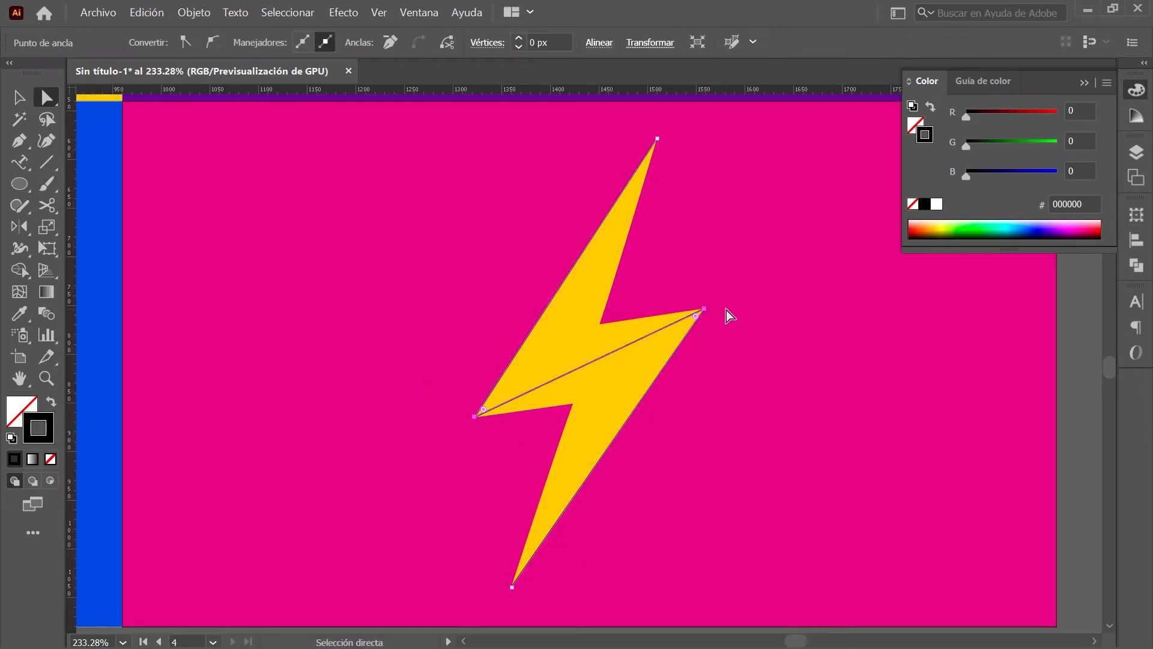
left_click(47, 226)
key("Return")
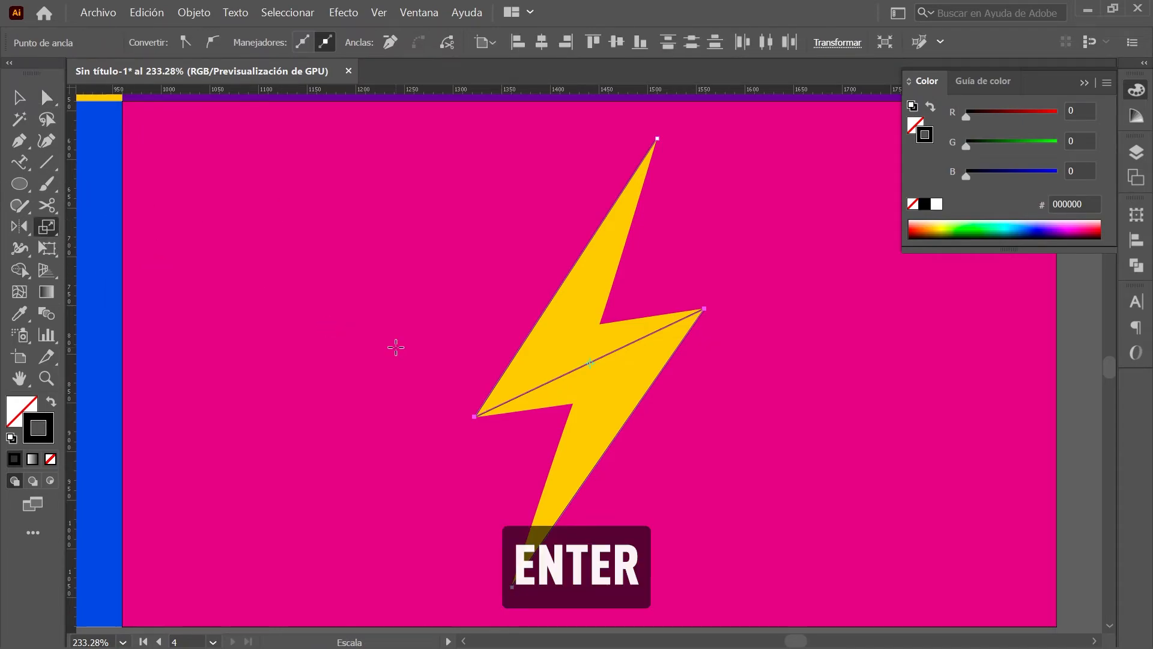
left_click_drag(318, 188, 211, 116)
type("30")
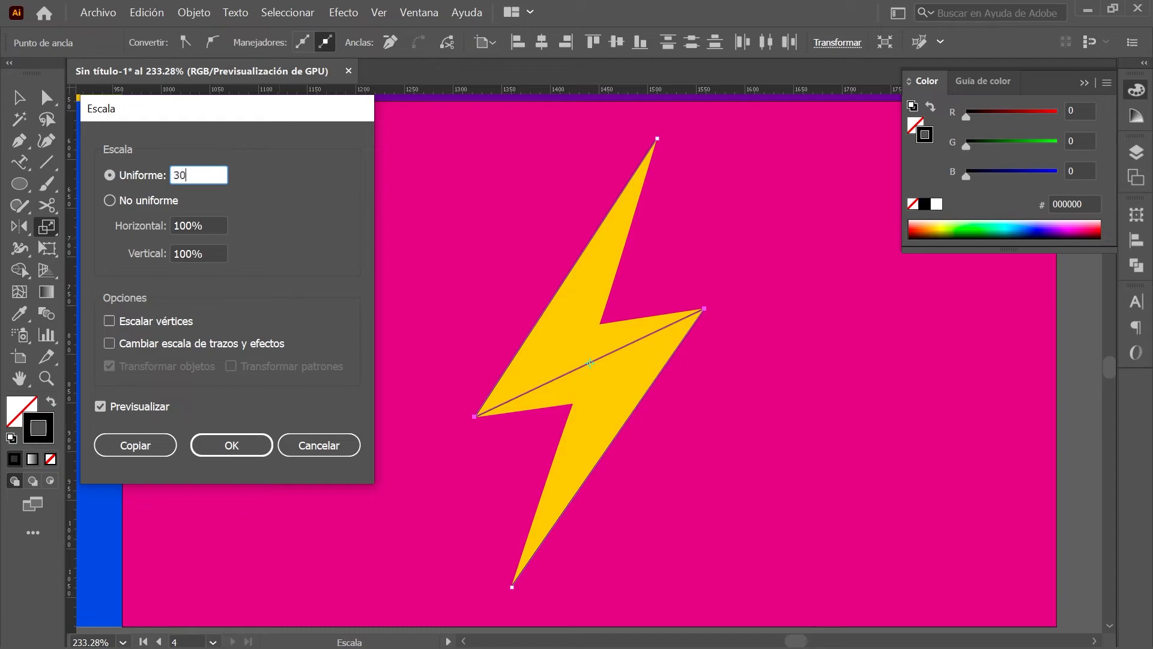
left_click(255, 445)
Step: Rotate the middle anchors by -17°
left_click(20, 227)
left_click(174, 227)
key("Return")
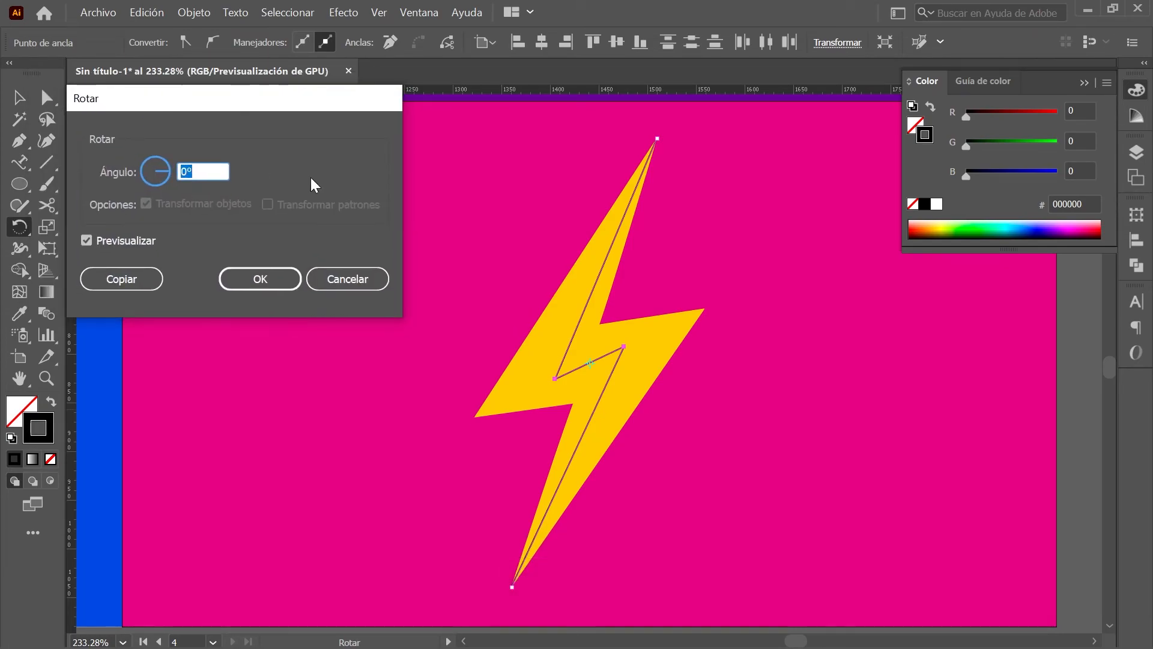
type("-17")
left_click(267, 279)
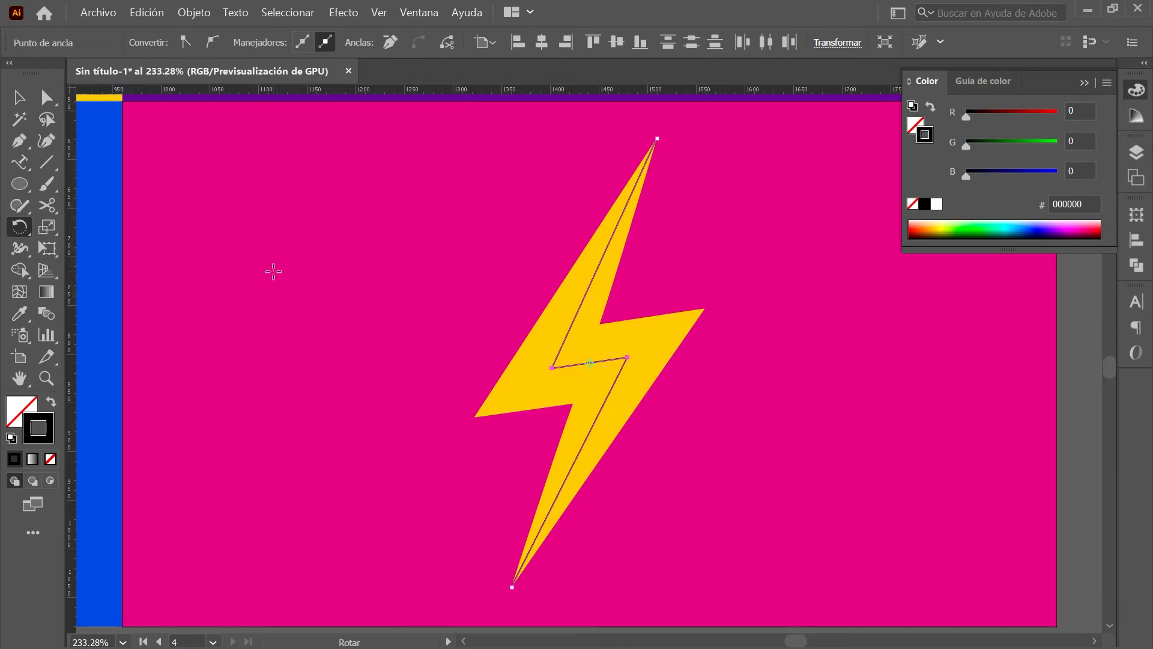
left_click(15, 167)
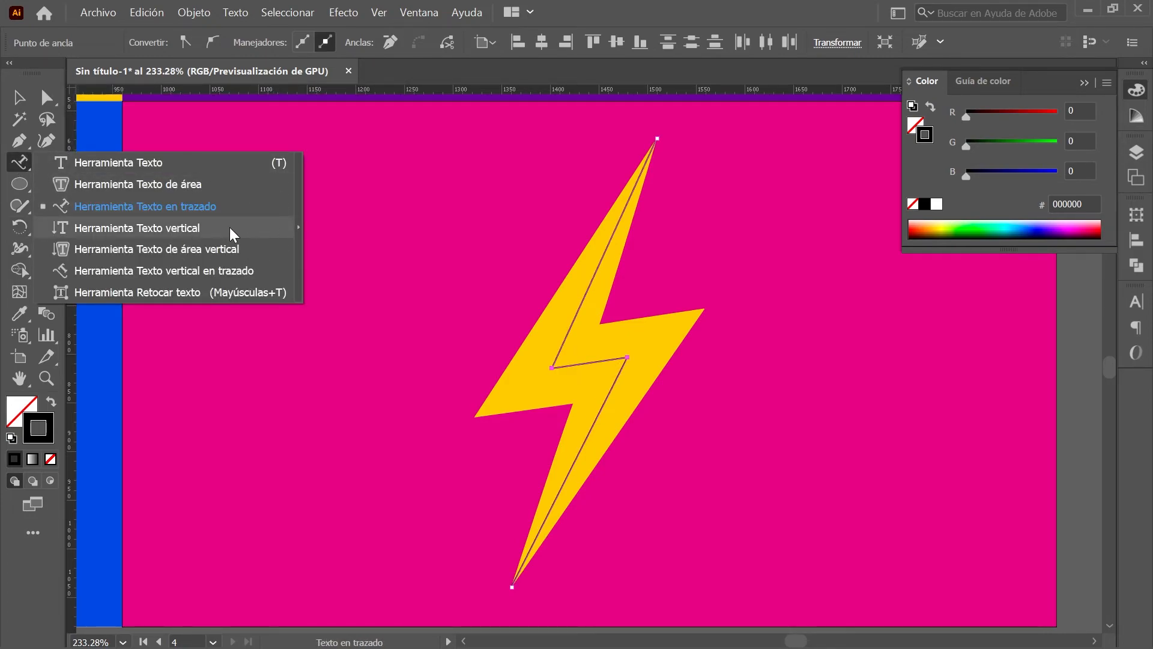
Step: Type the name vertically along the zigzag path, starting at the bolt's top tip
left_click(229, 228)
left_click(628, 198)
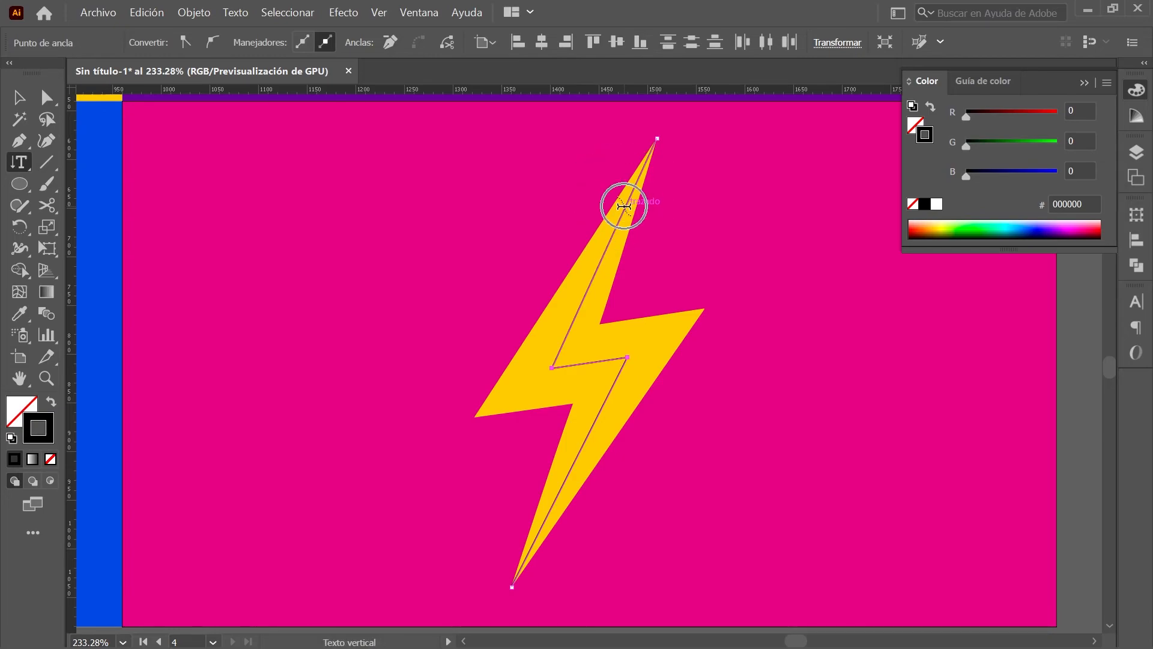
type("RYANRAYO")
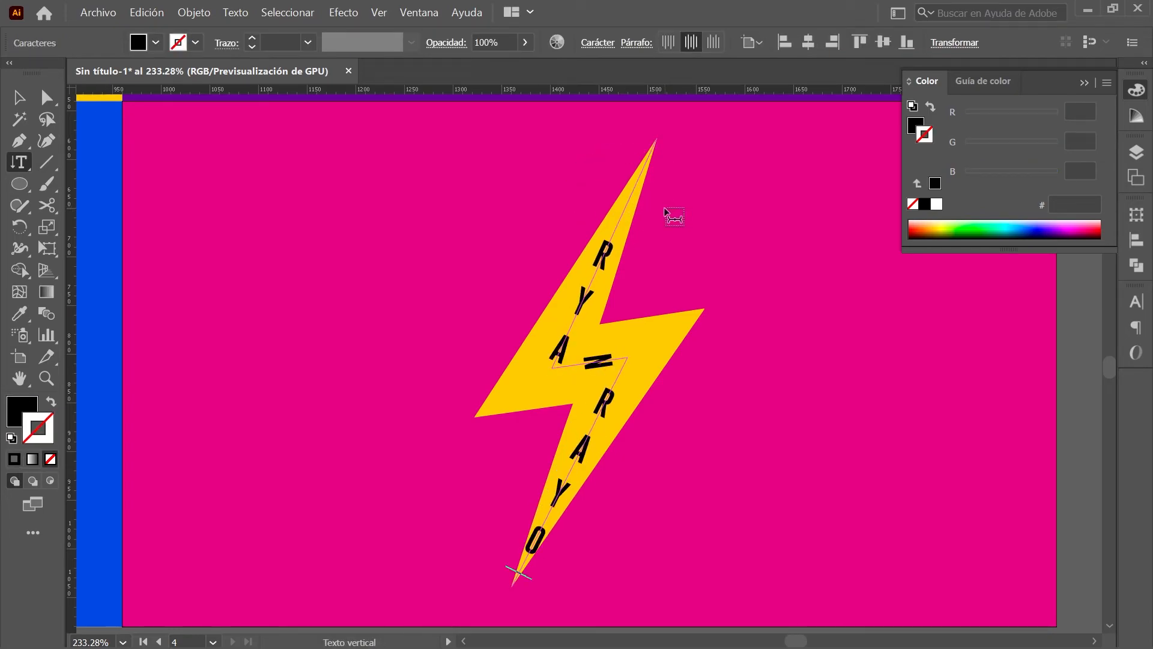
left_click(51, 98)
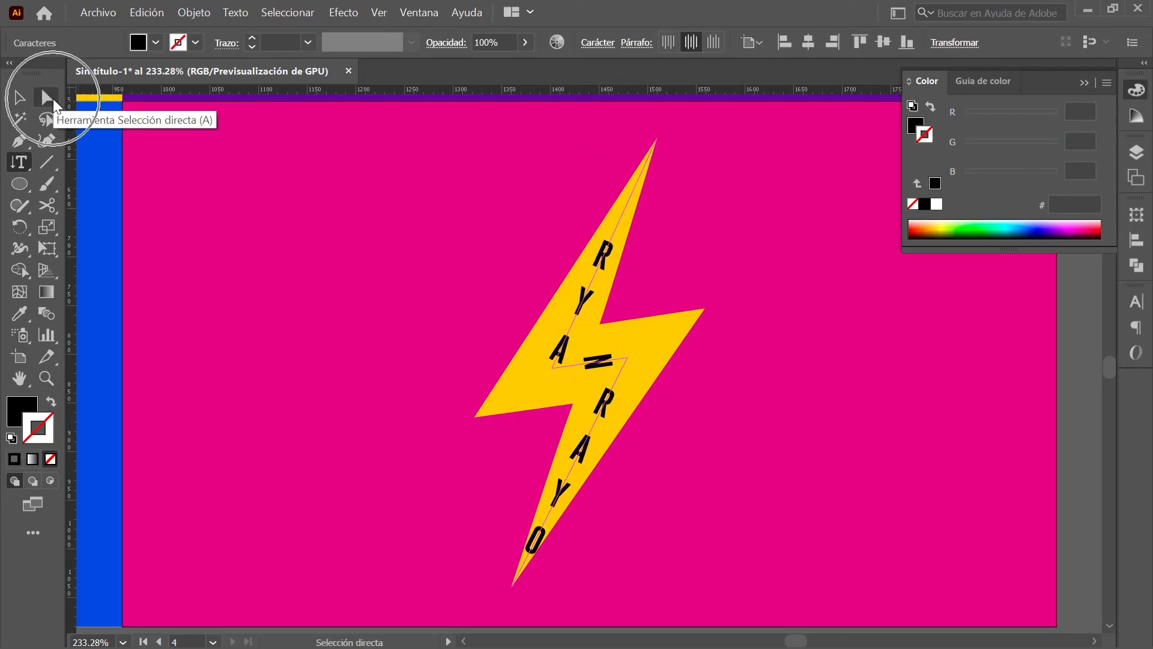
left_click_drag(643, 218, 666, 144)
left_click_drag(521, 590, 518, 600)
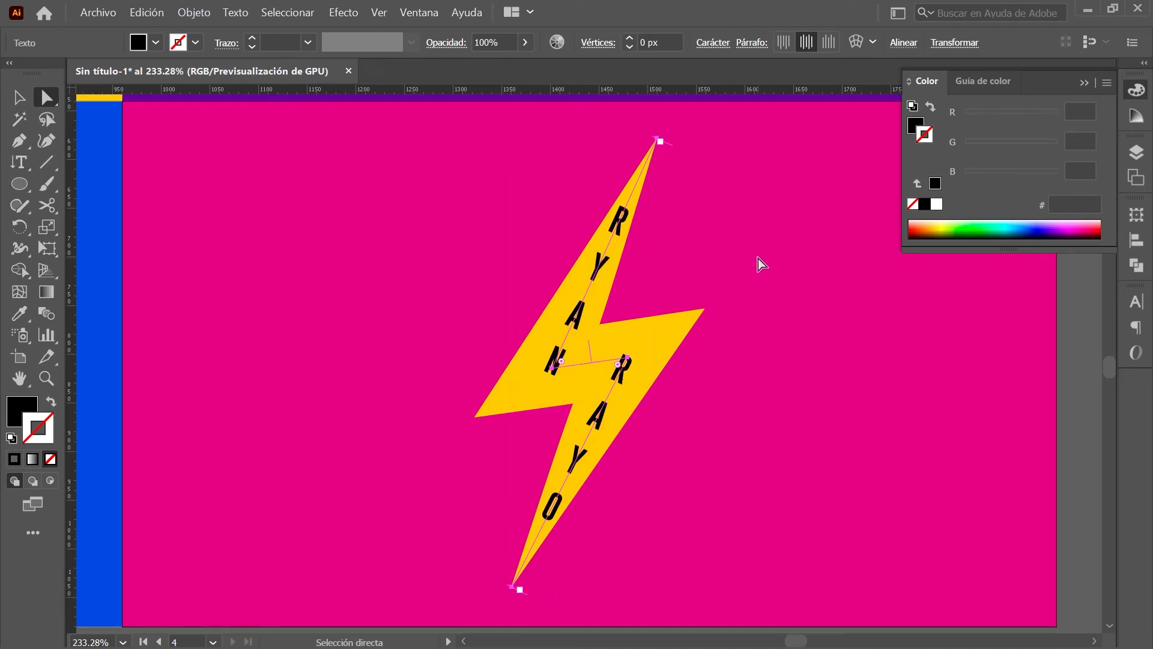
Step: Set the vertical name text's fill to hex C50A80
left_click(1137, 89)
left_click(1136, 89)
left_click(916, 125)
type("C50A80")
key("Return")
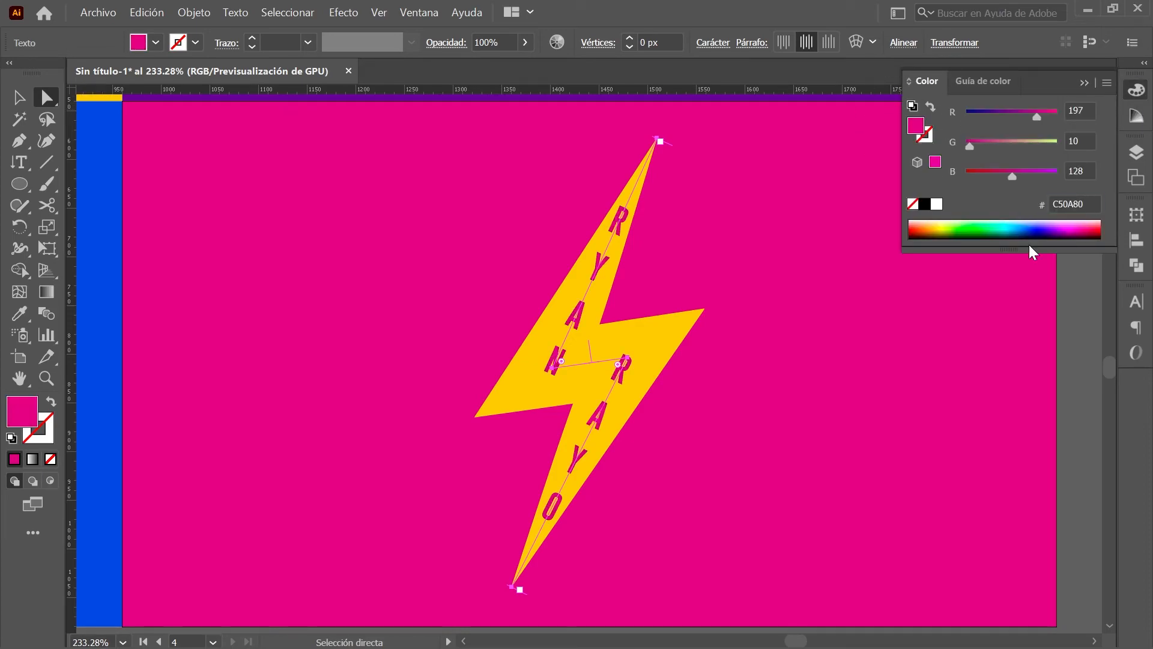
Step: Check the text's font size and tracking in Character, then hide the rulers
left_click(1136, 302)
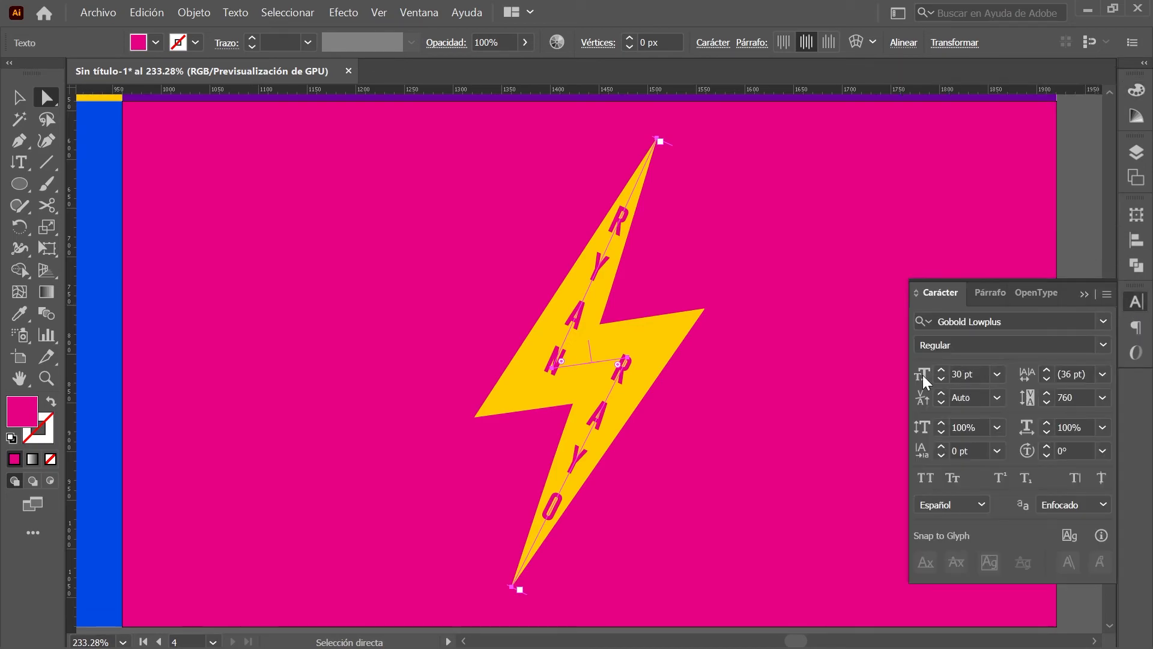
left_click(922, 375)
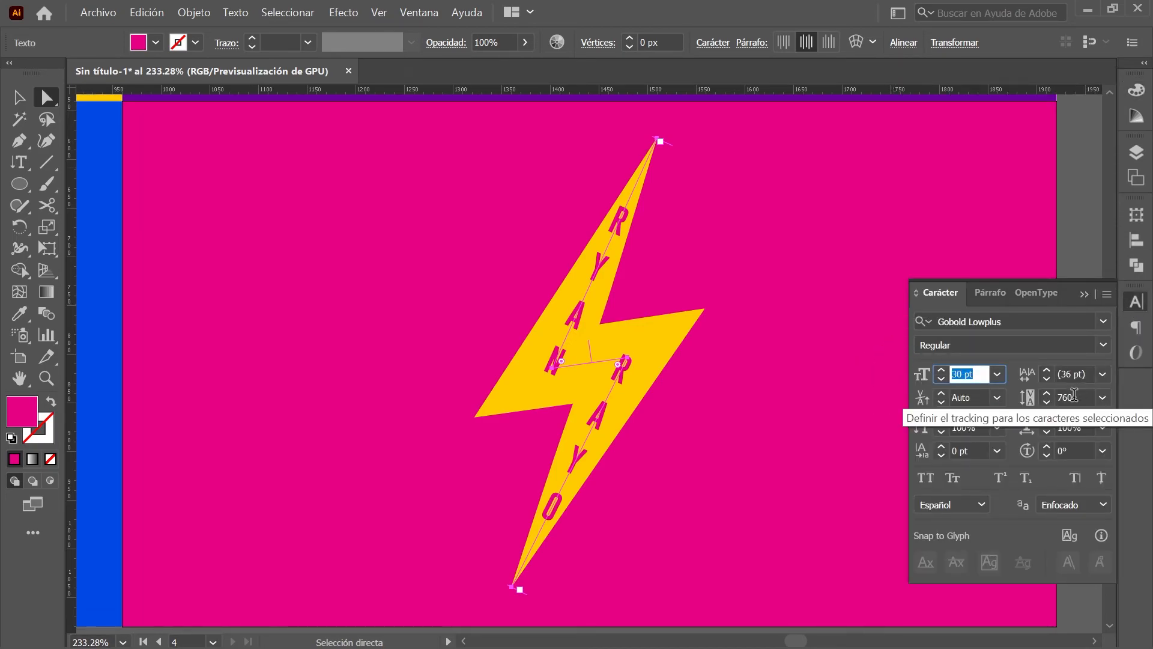
left_click(1030, 404)
left_click(1137, 303)
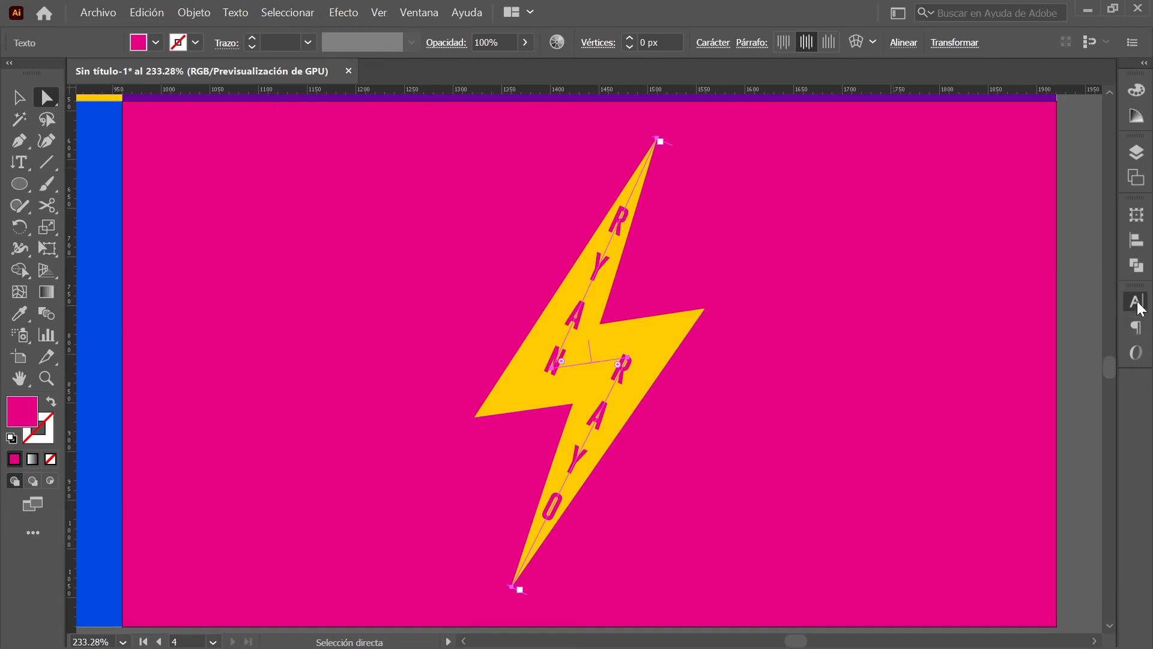
key("ctrl+r")
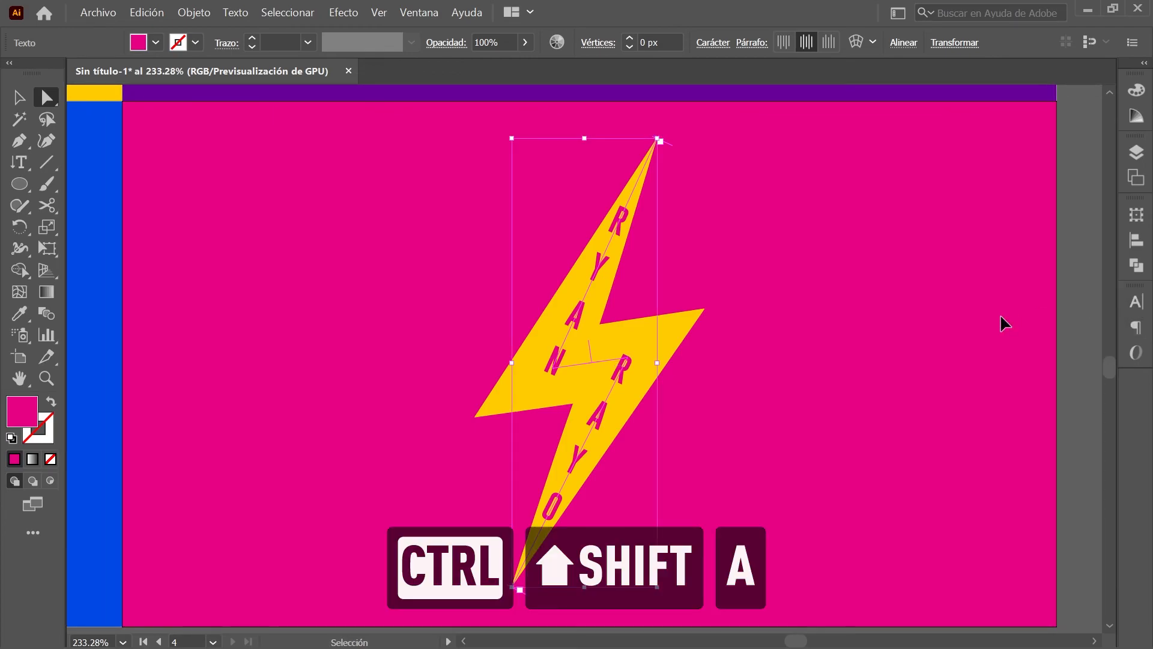
Step: Deselect everything and zoom out with Ctrl+Alt+0 to fit all four artboards
key("ctrl+shift+a")
key("ctrl+alt+0")
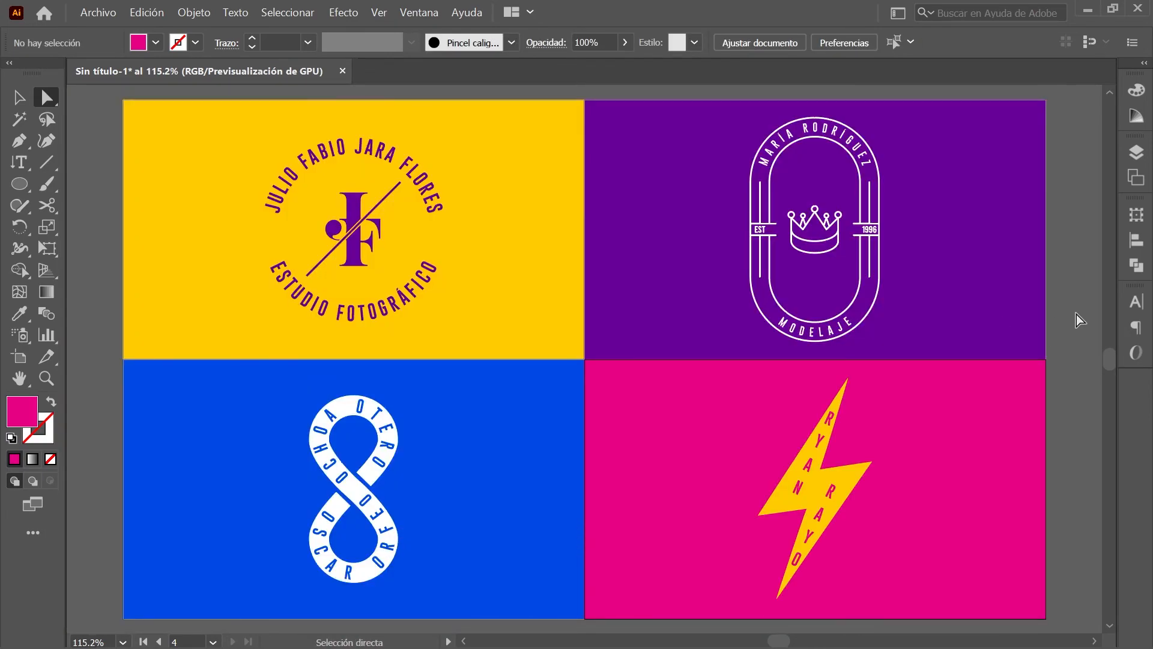